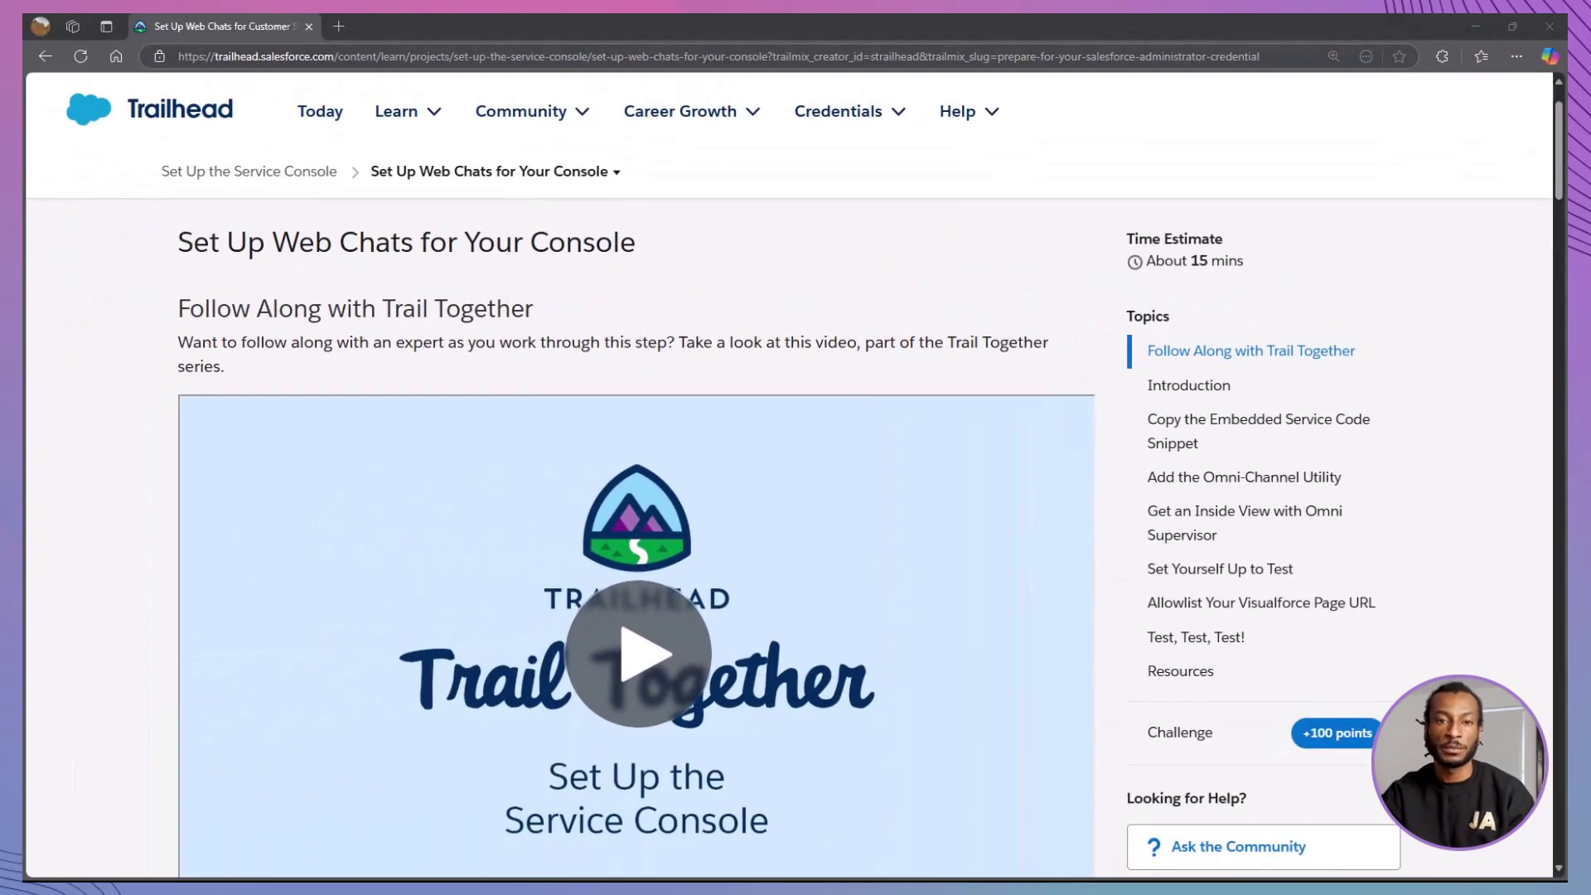
- Open Service Setup and launch the Chat with Customers flow from all recommended setups
scroll(795, 447, down, 10)
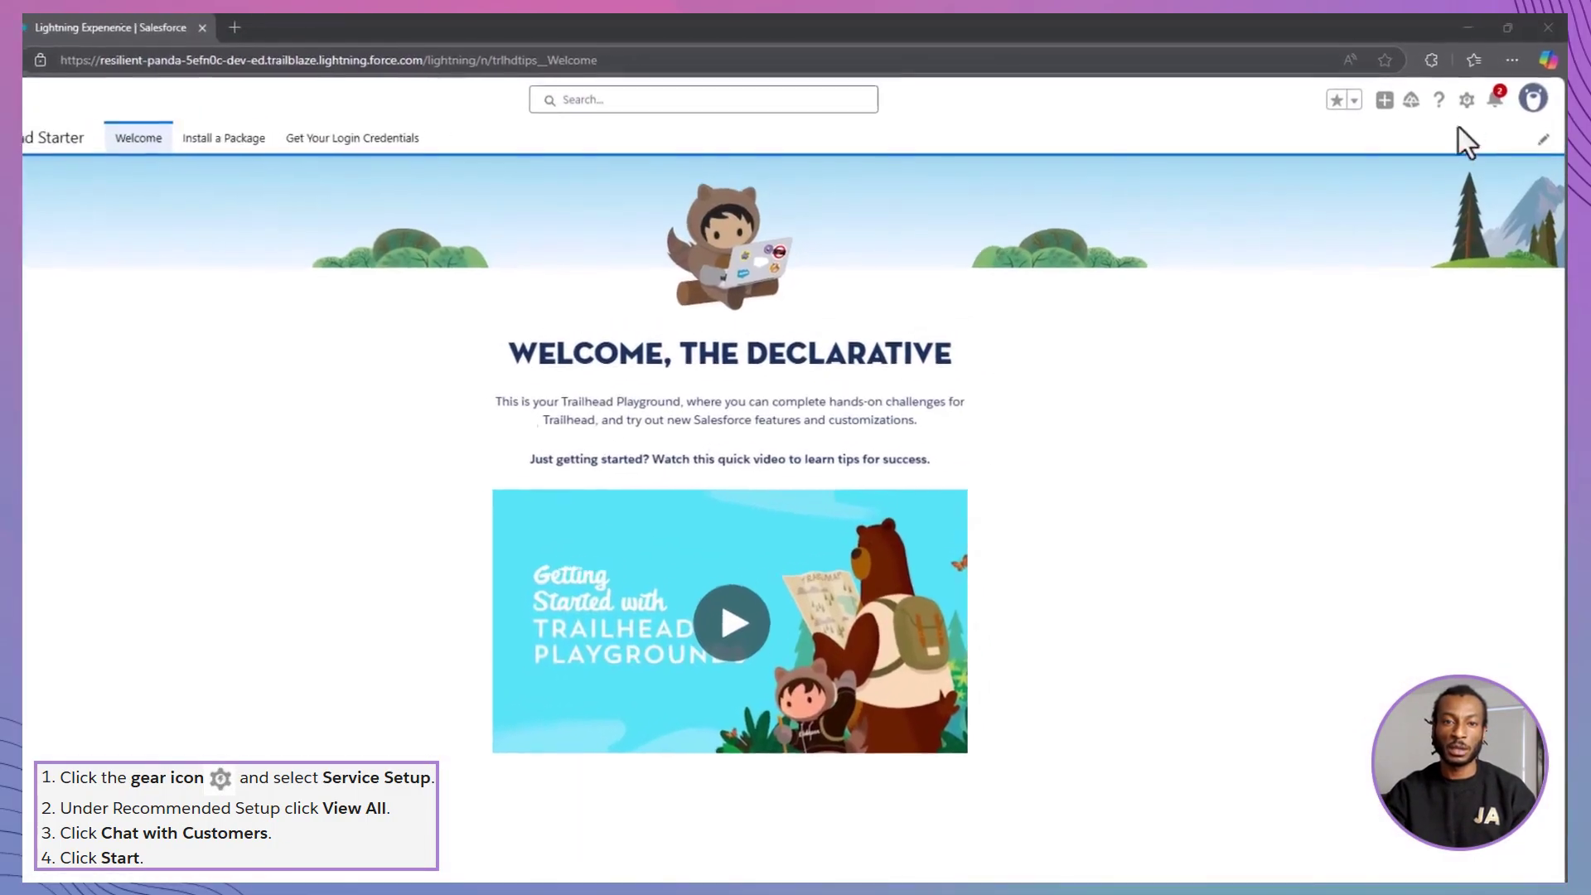
click(1478, 88)
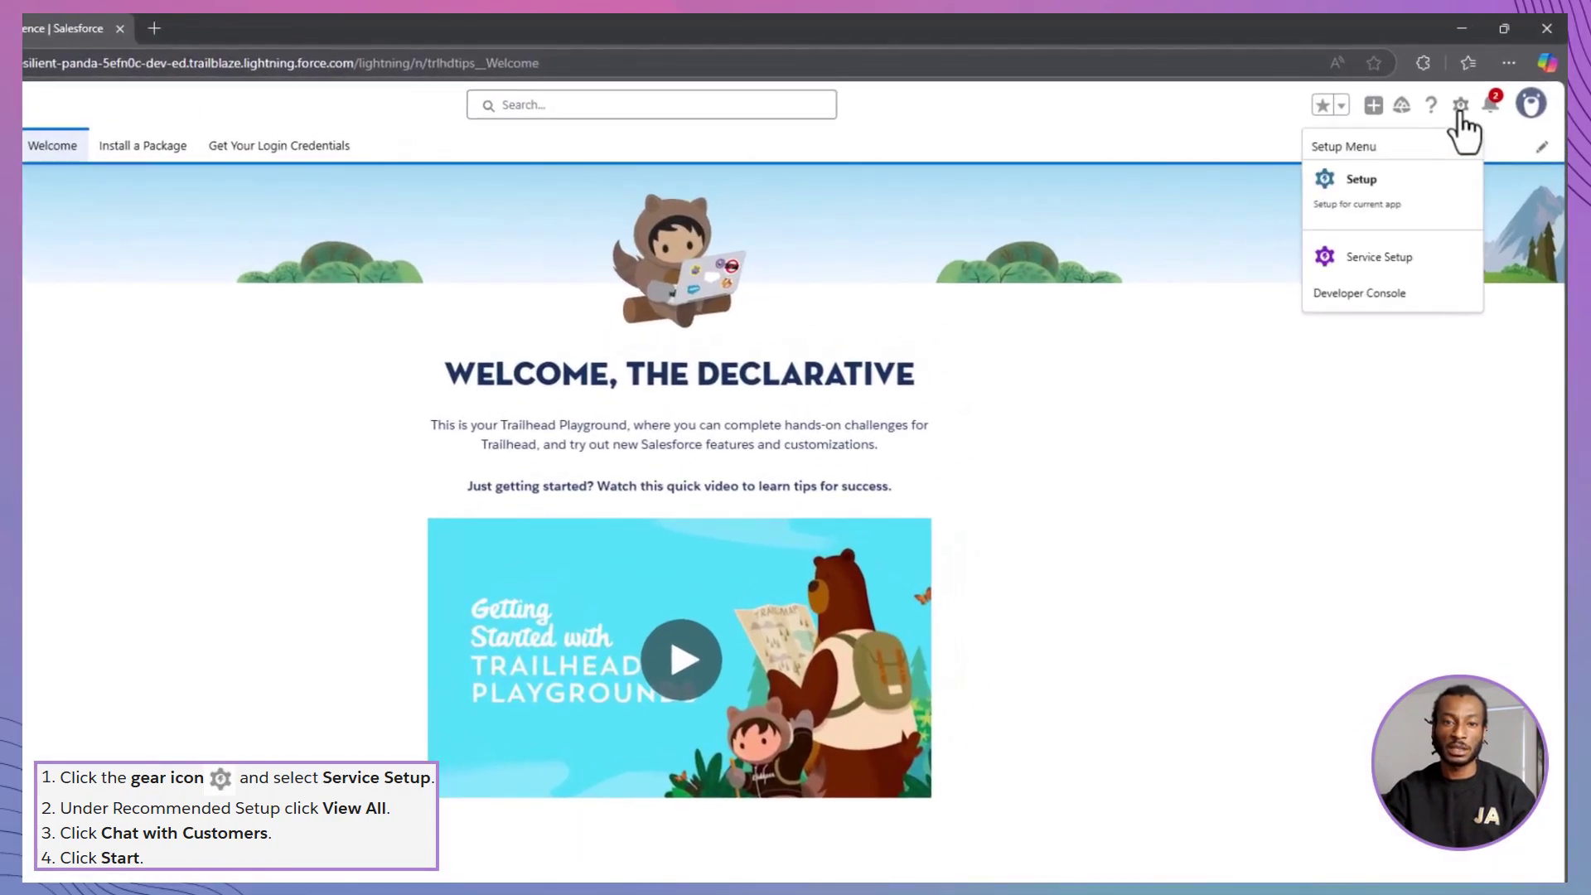
click(1396, 257)
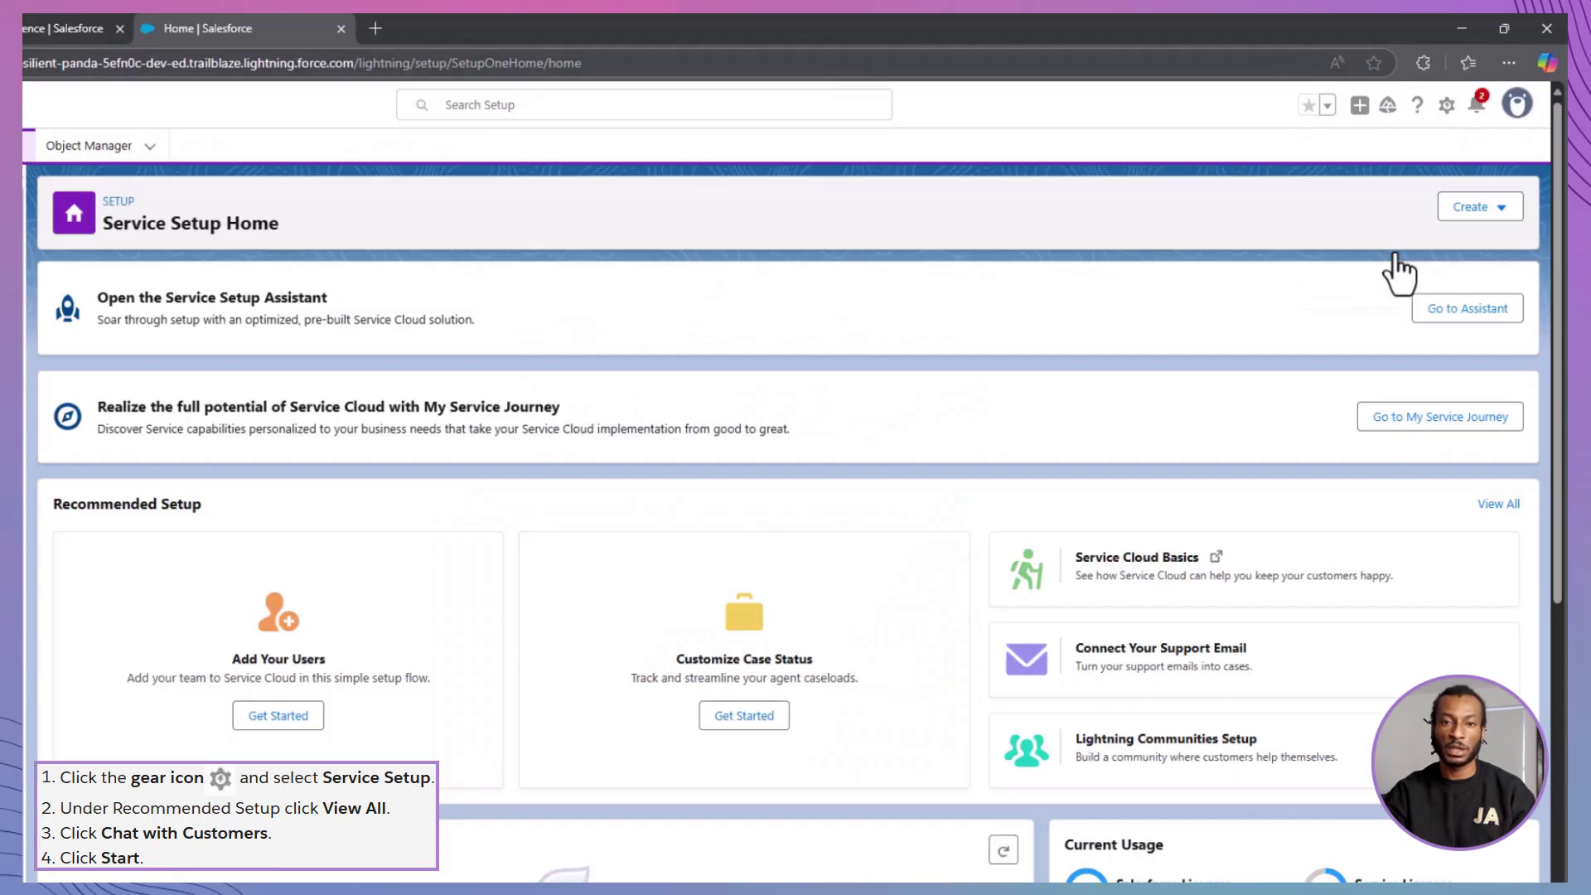
click(1498, 504)
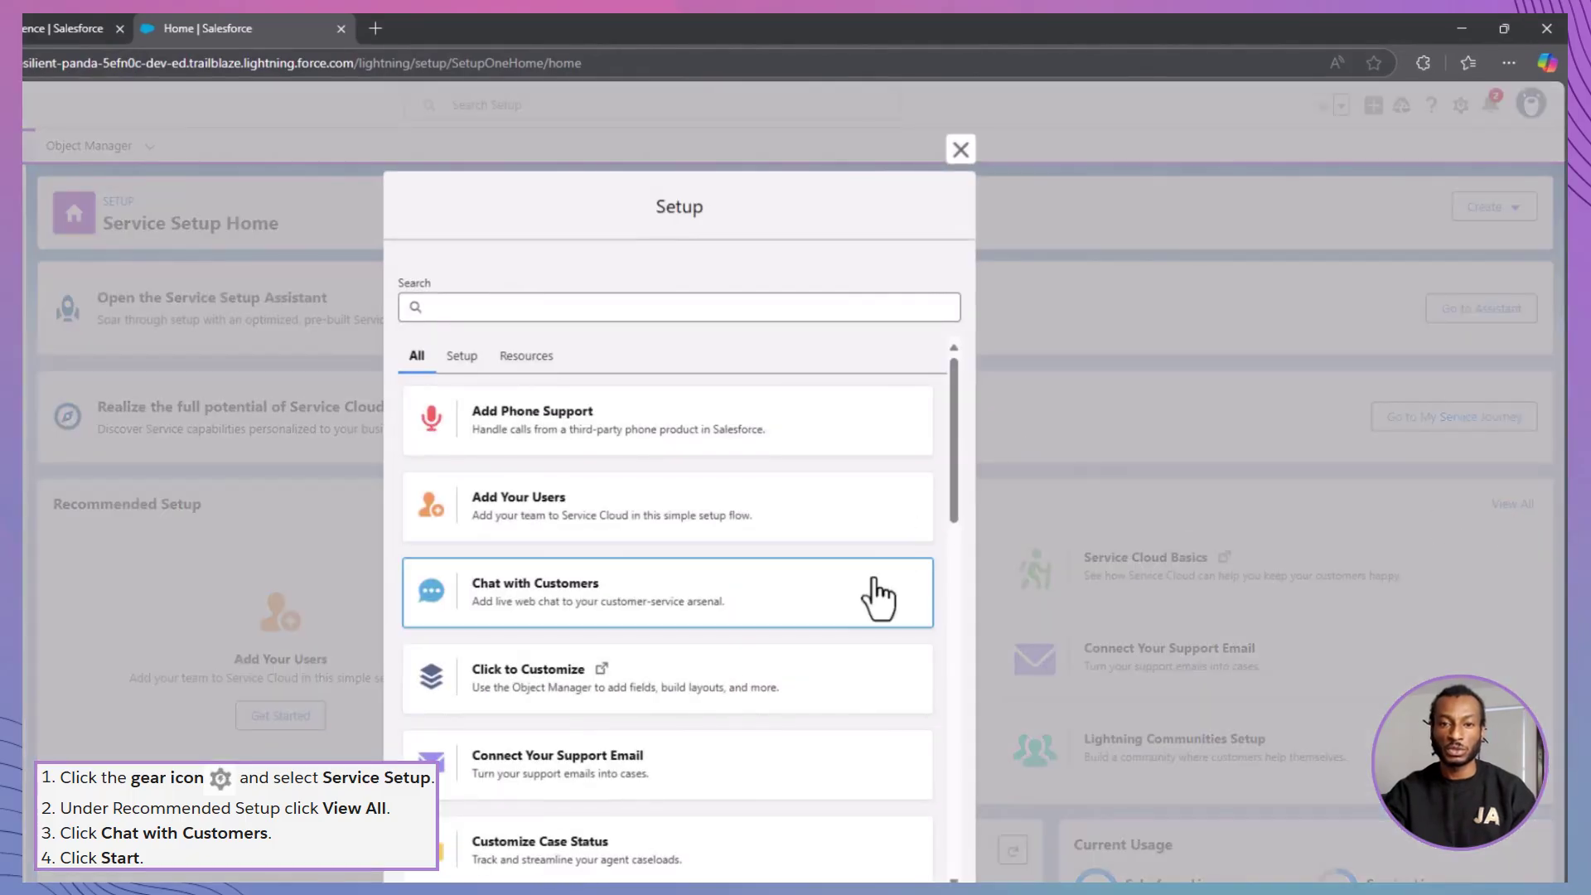
click(847, 611)
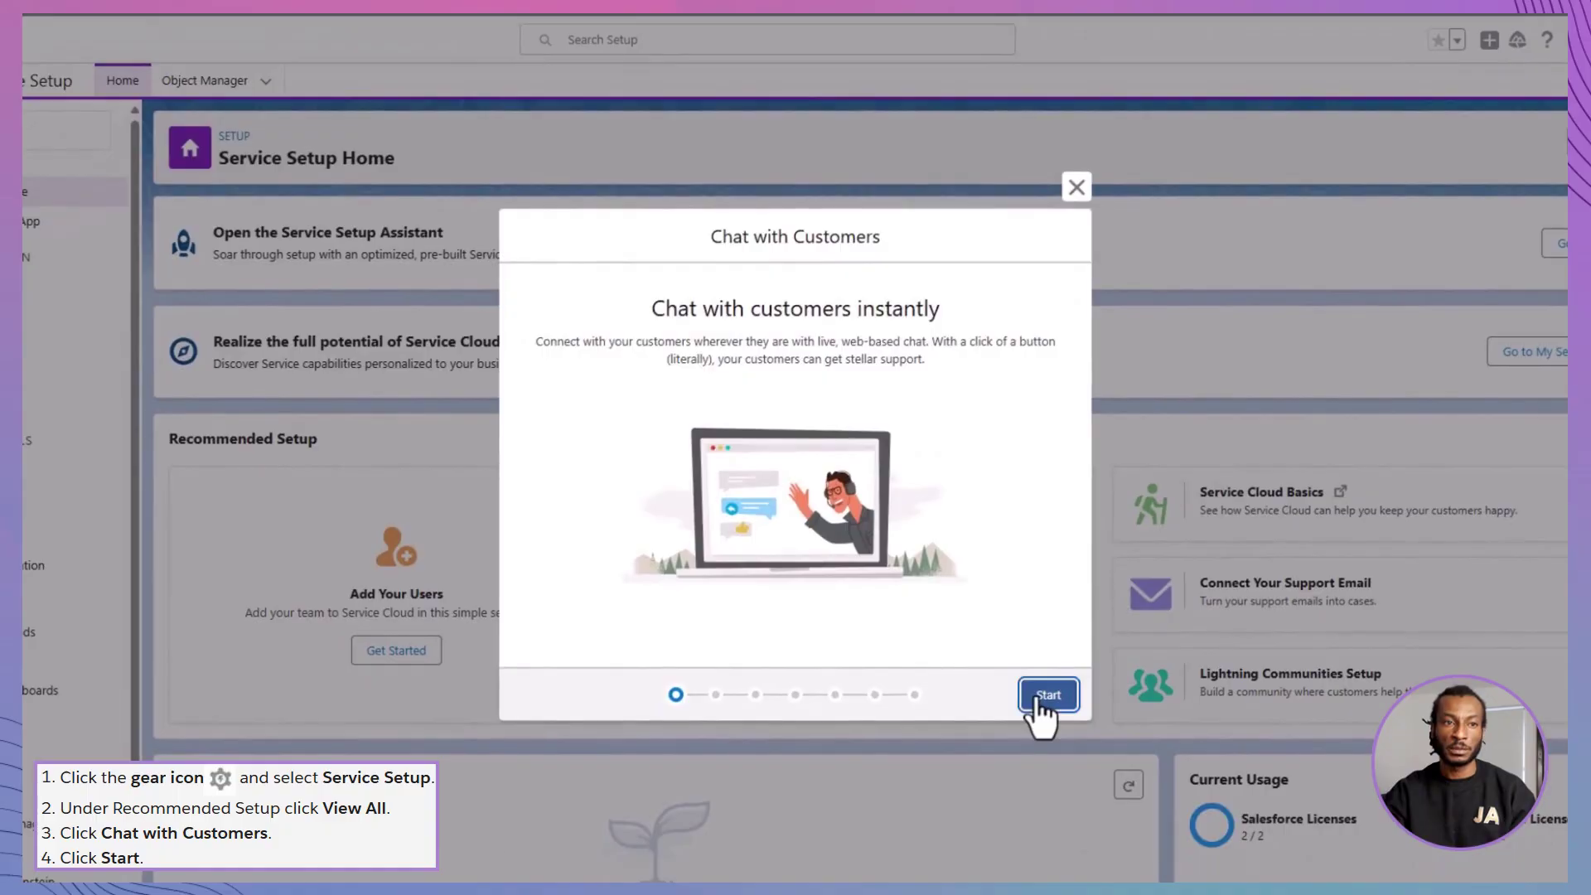
- Create the 'Ursa Major Solar Chat' queue with group 'Chat Agent' and the first two listed users
click(932, 760)
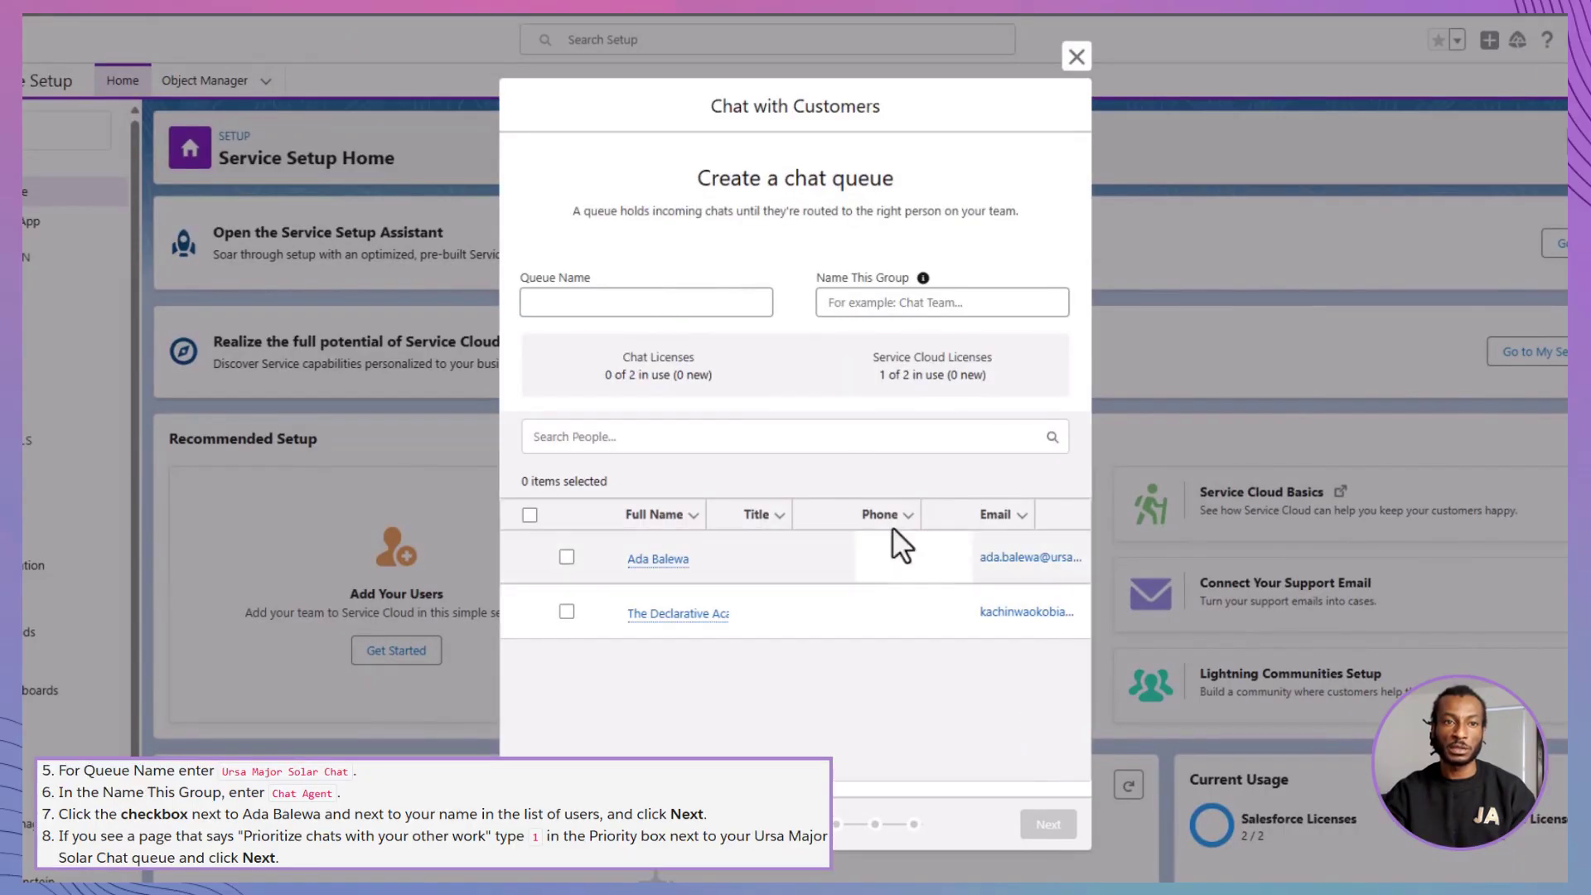
click(752, 303)
text(Ursa Ma)
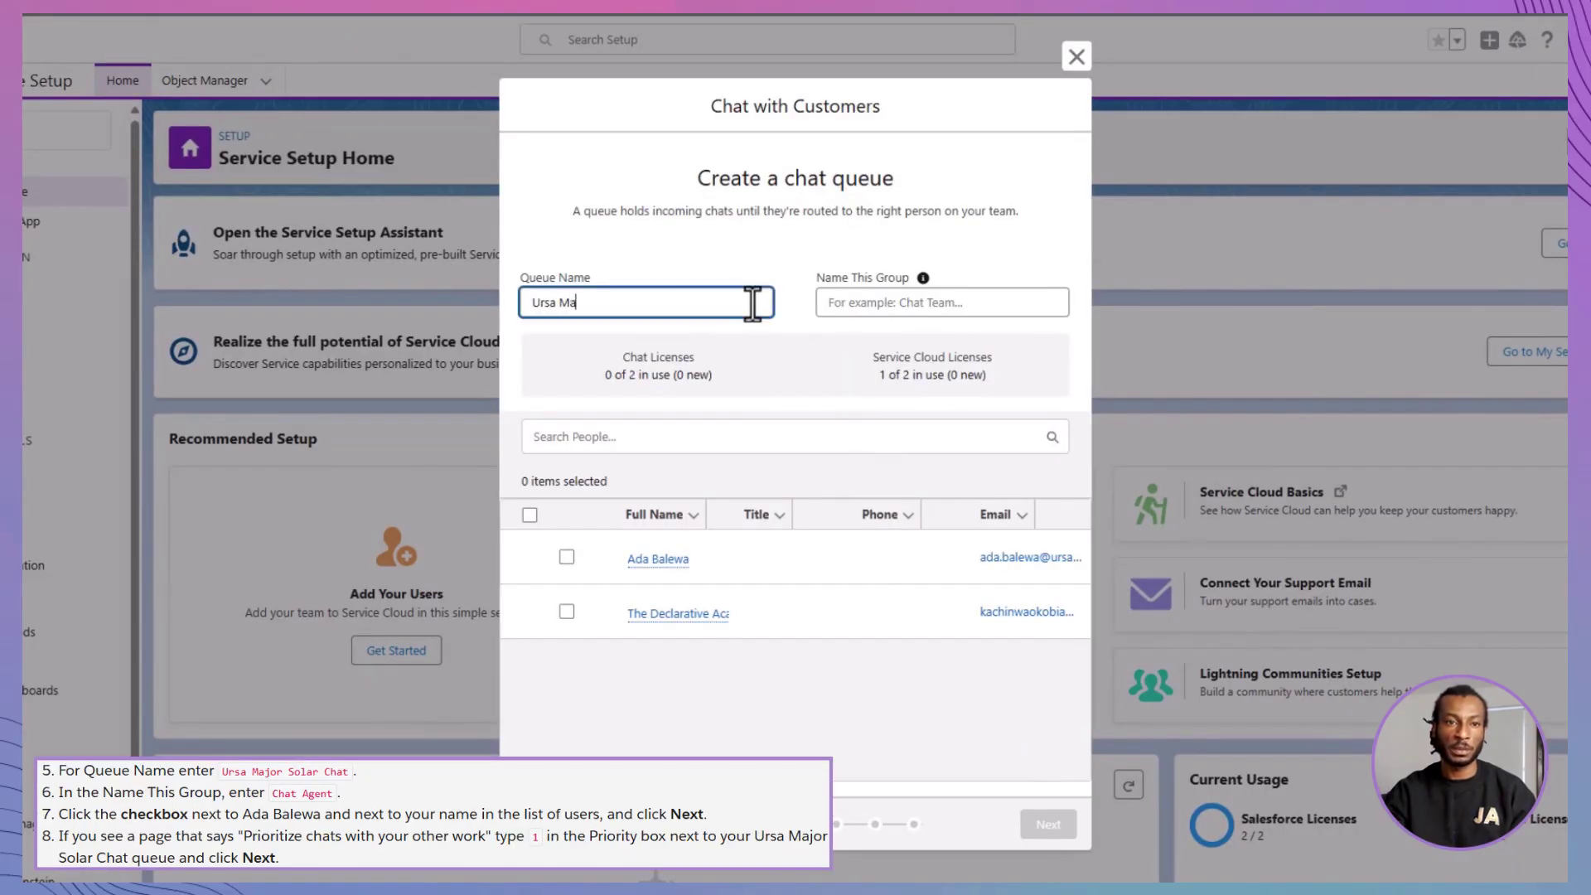
text(jor Solar Chat)
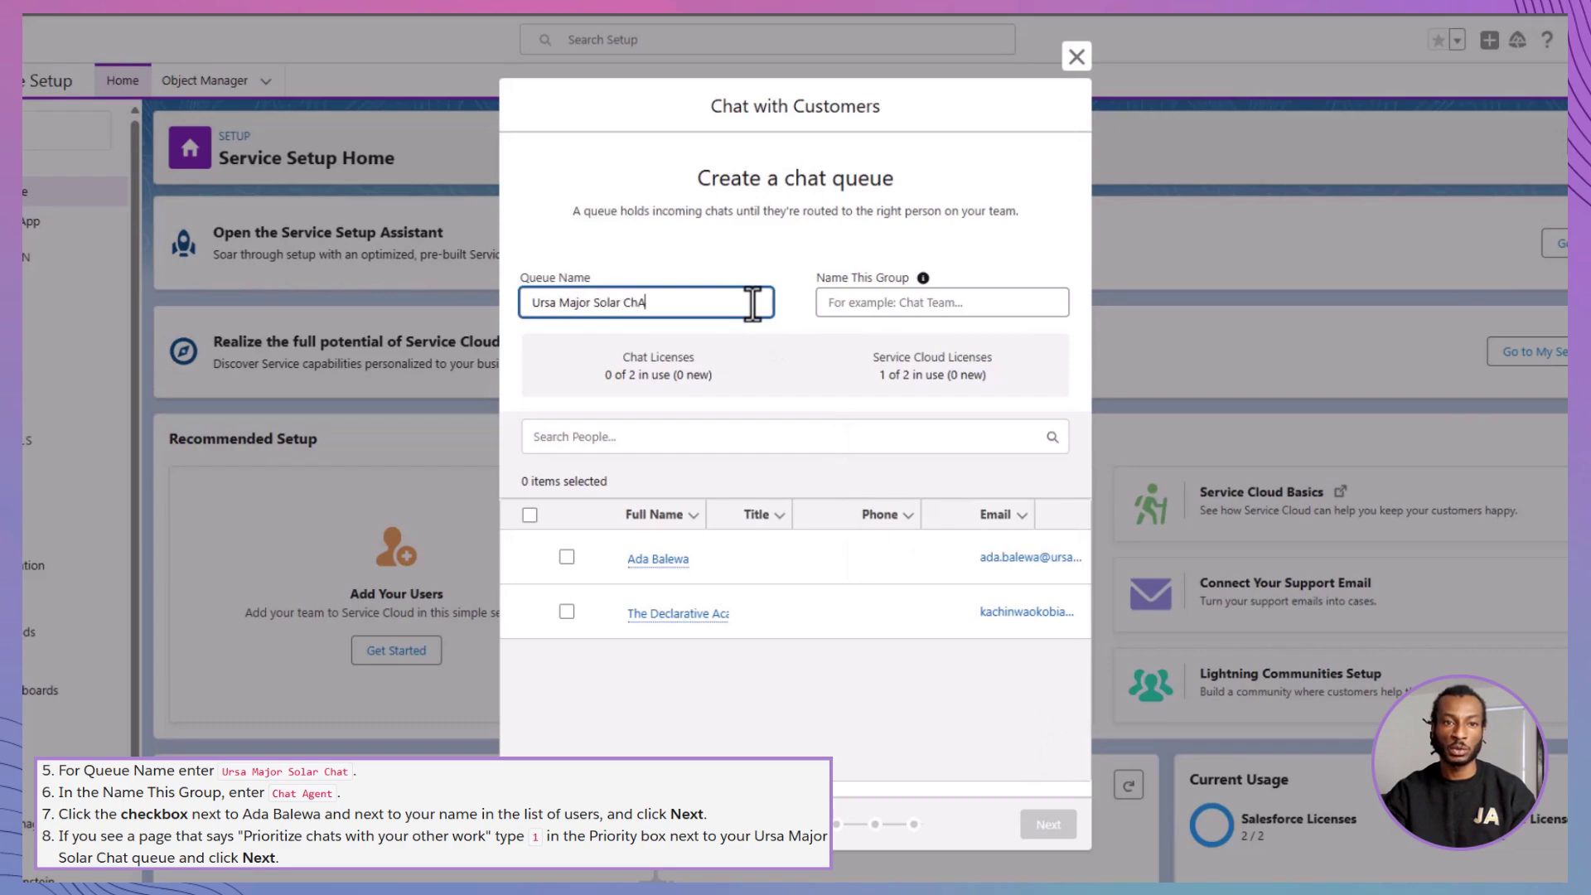
click(922, 303)
text(Chat Agent)
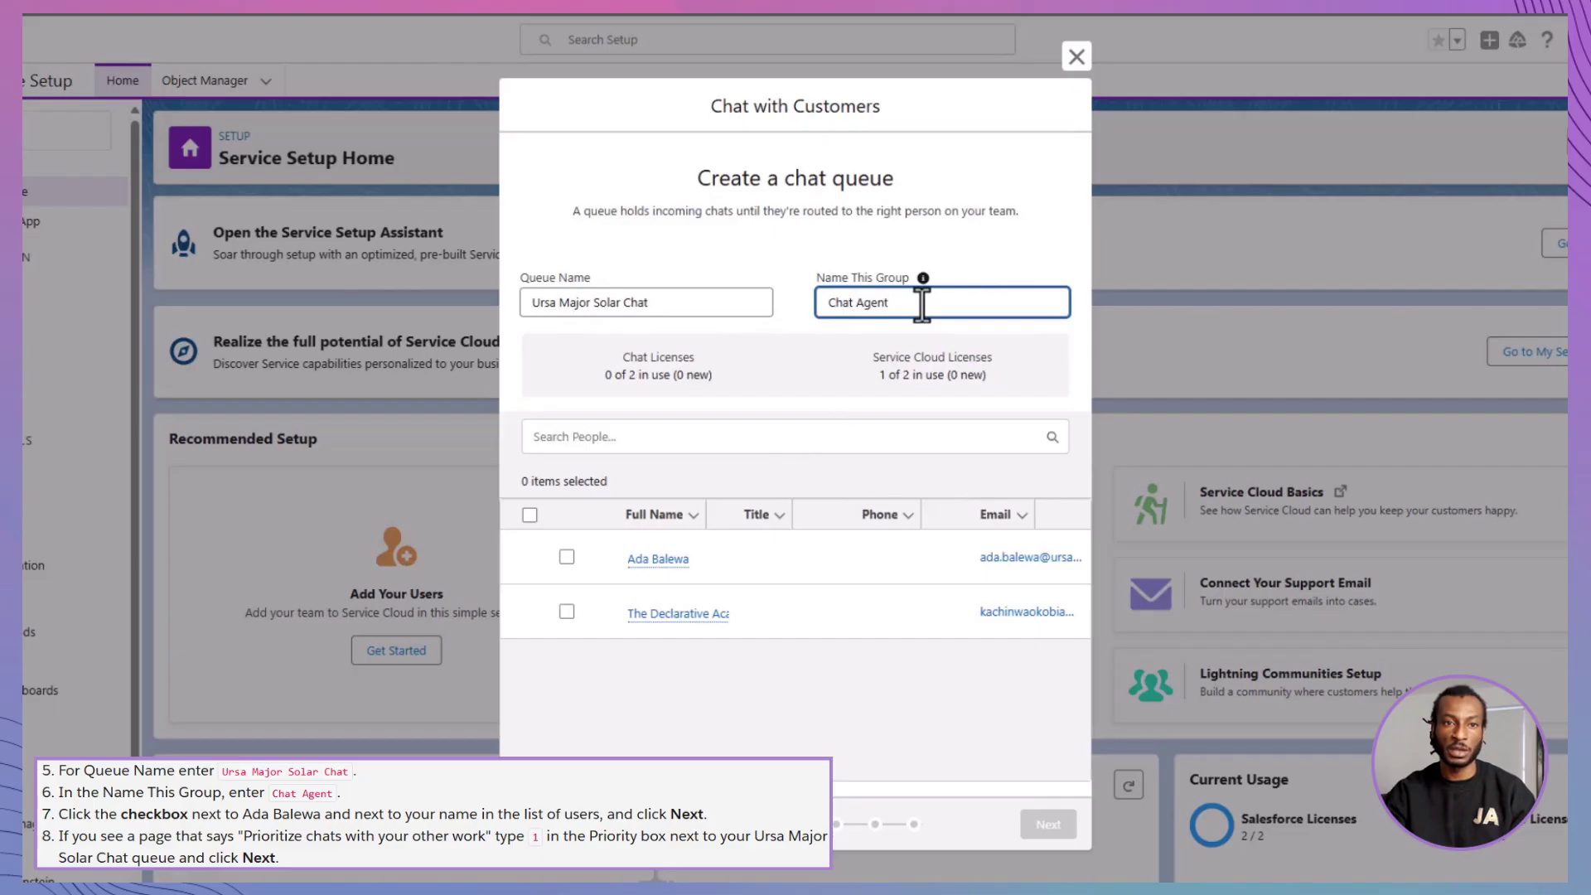
click(567, 557)
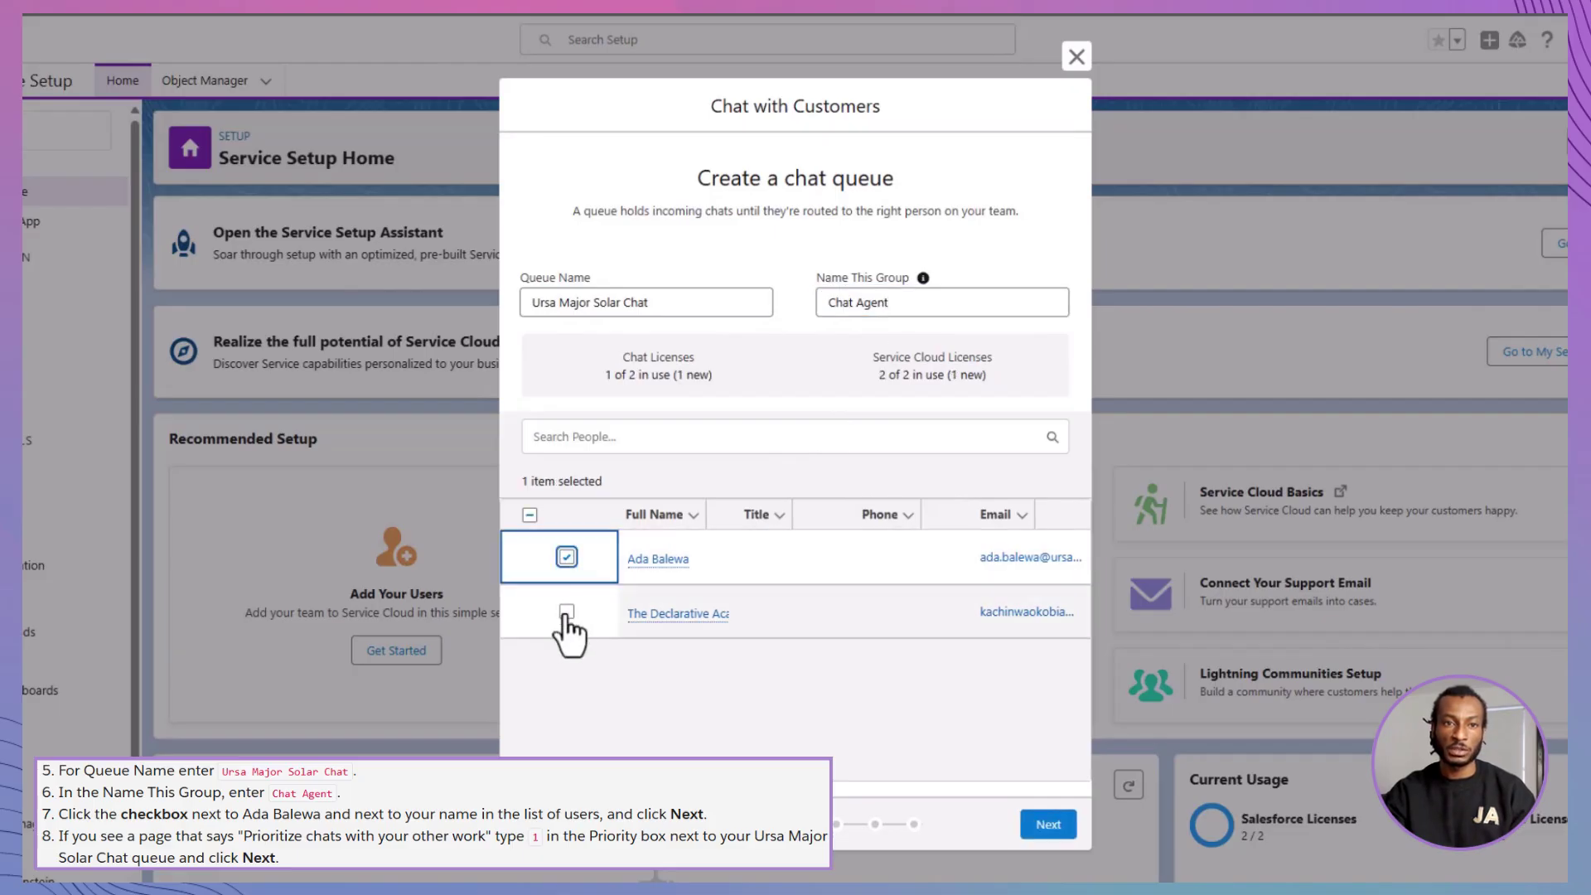
click(567, 612)
click(1048, 824)
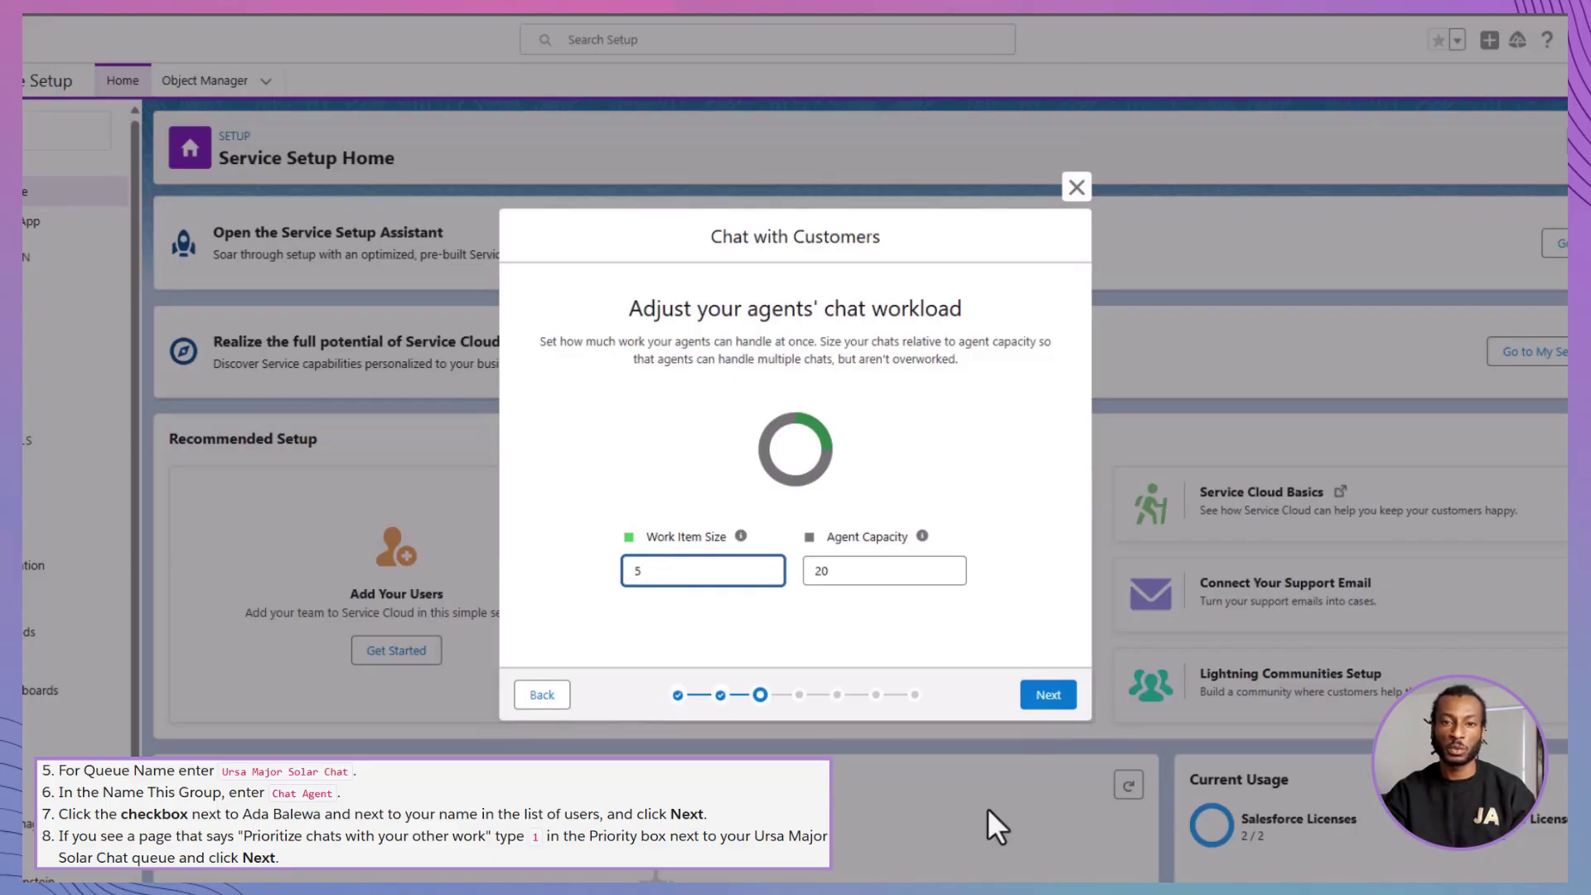
click(1046, 696)
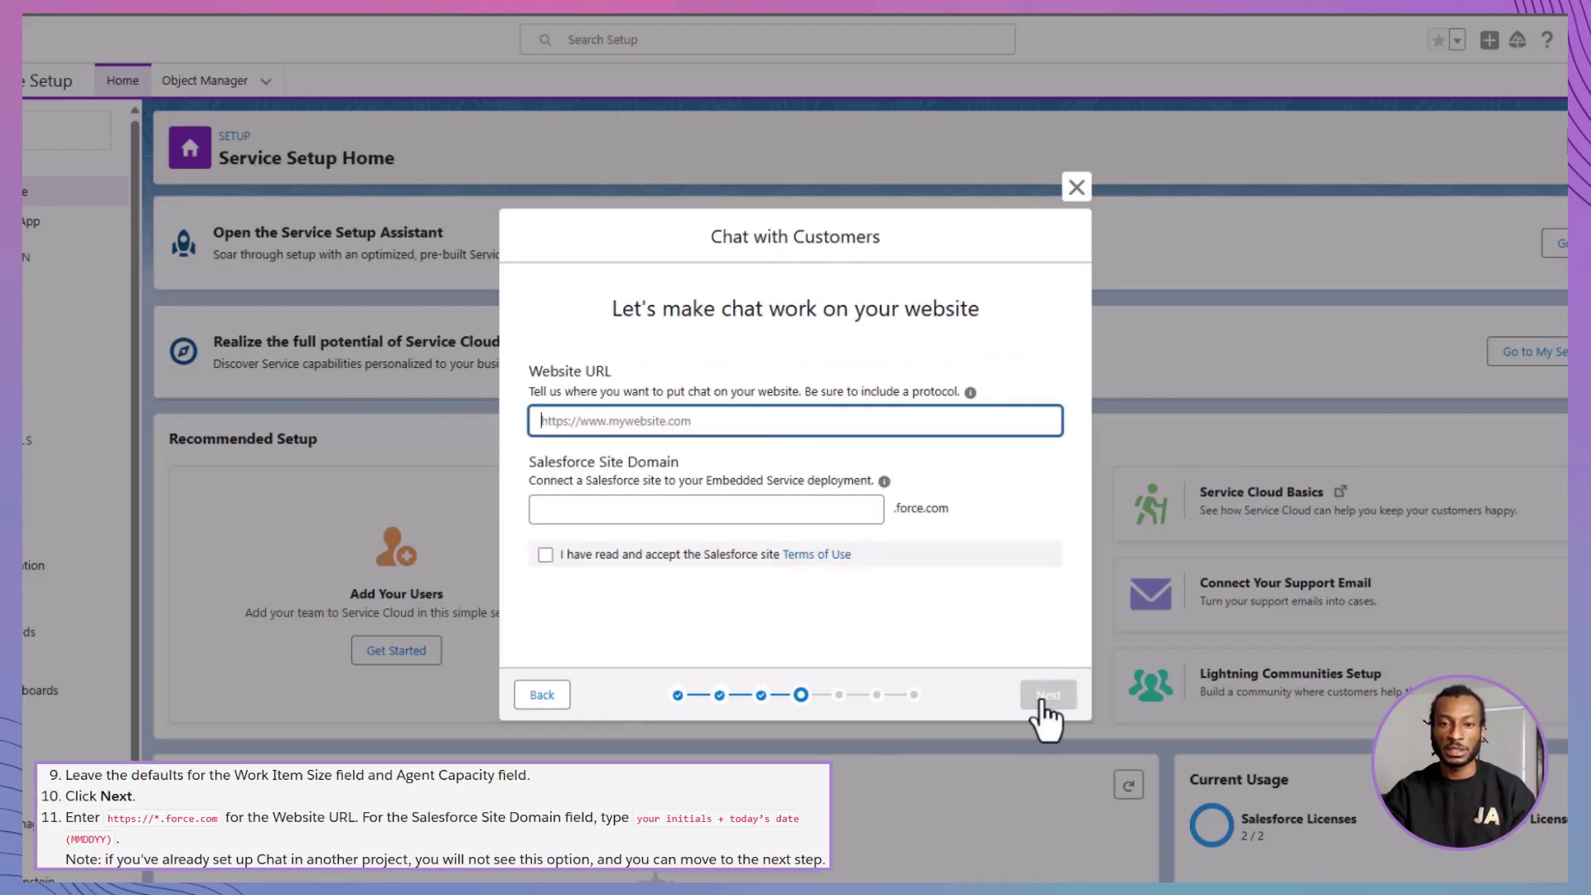
text(htt)
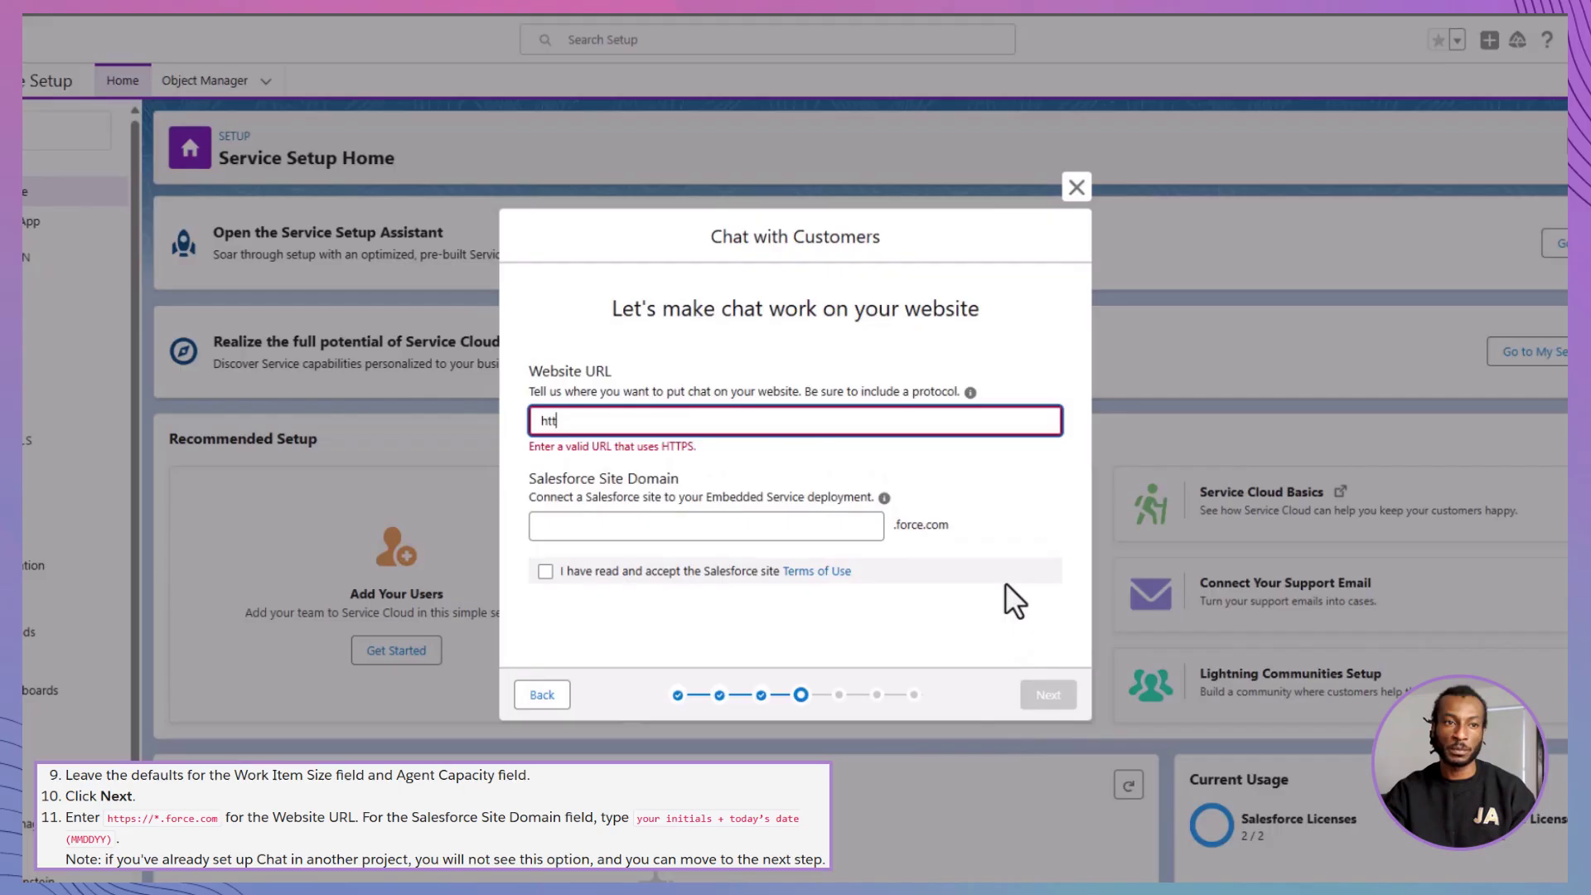
text(ps:)
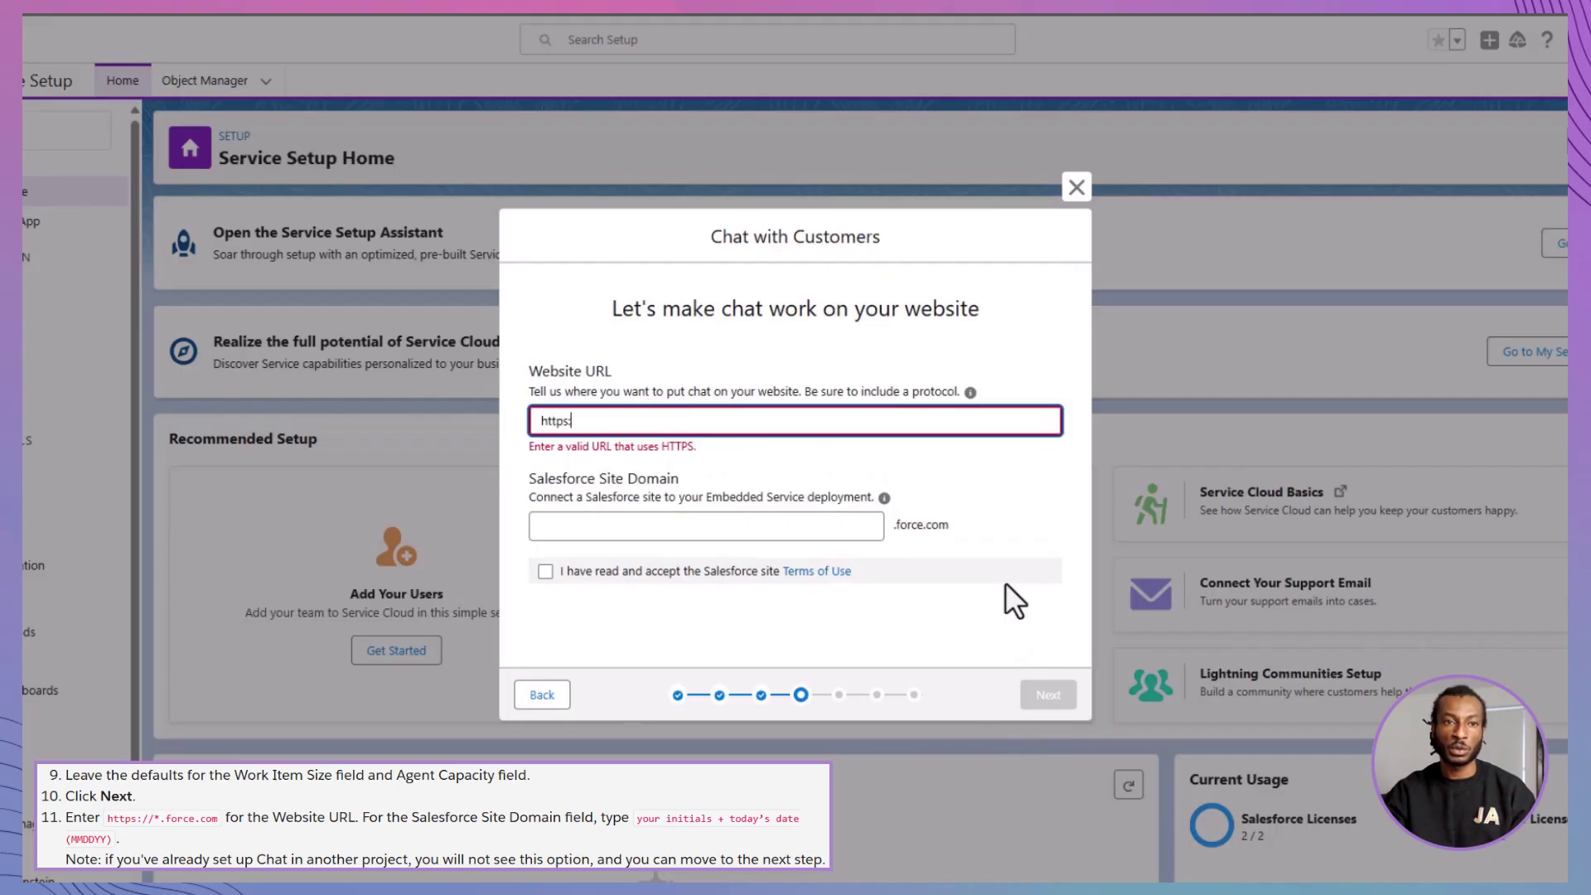
text(//)
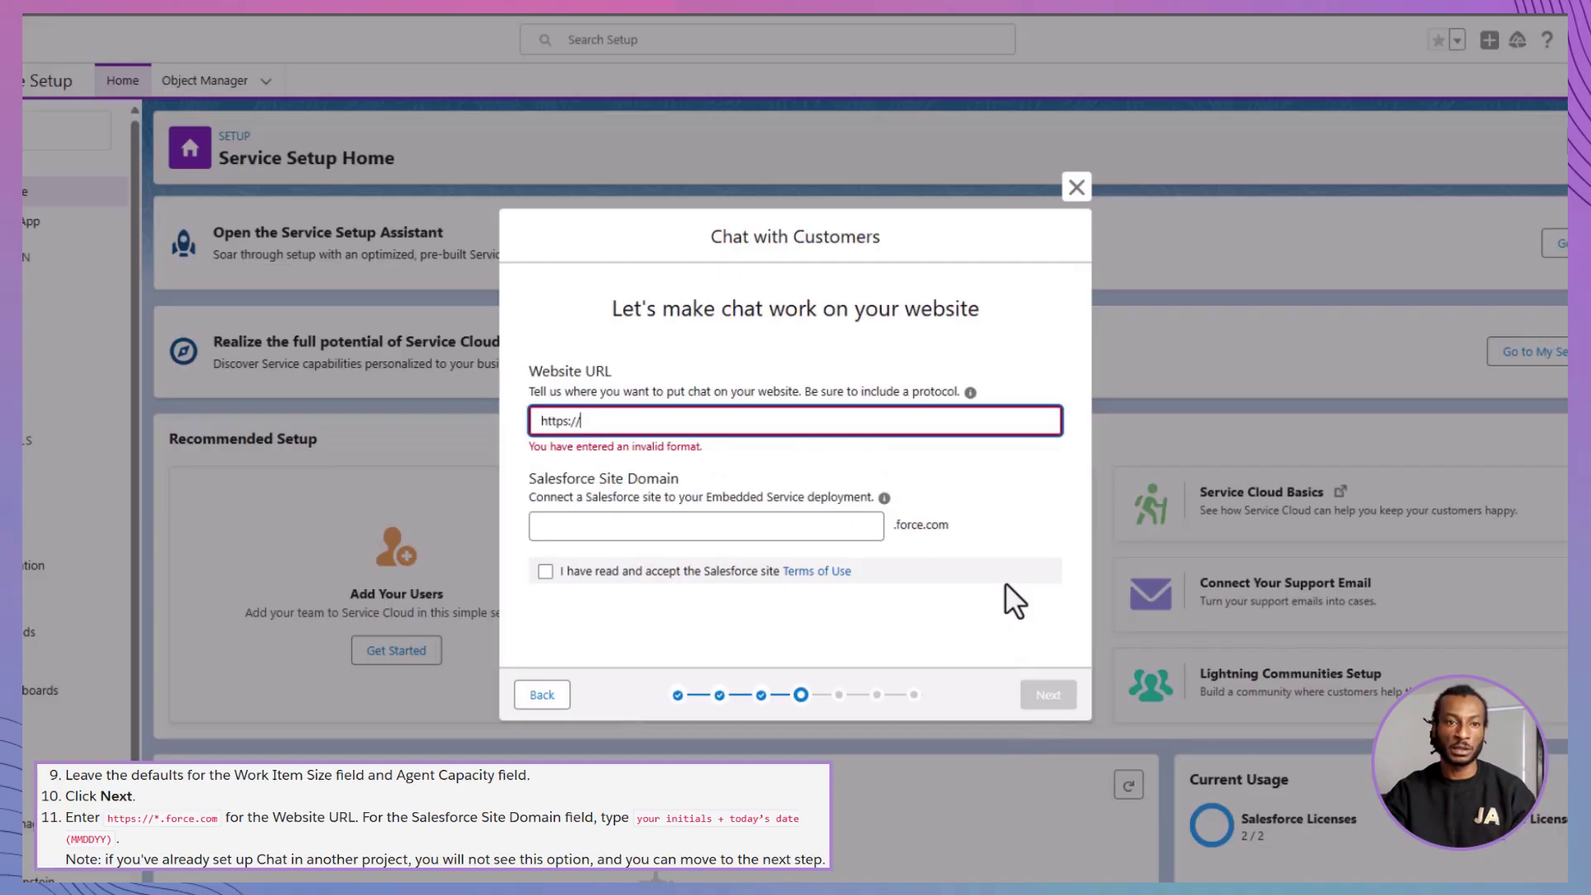
text(*.force.com)
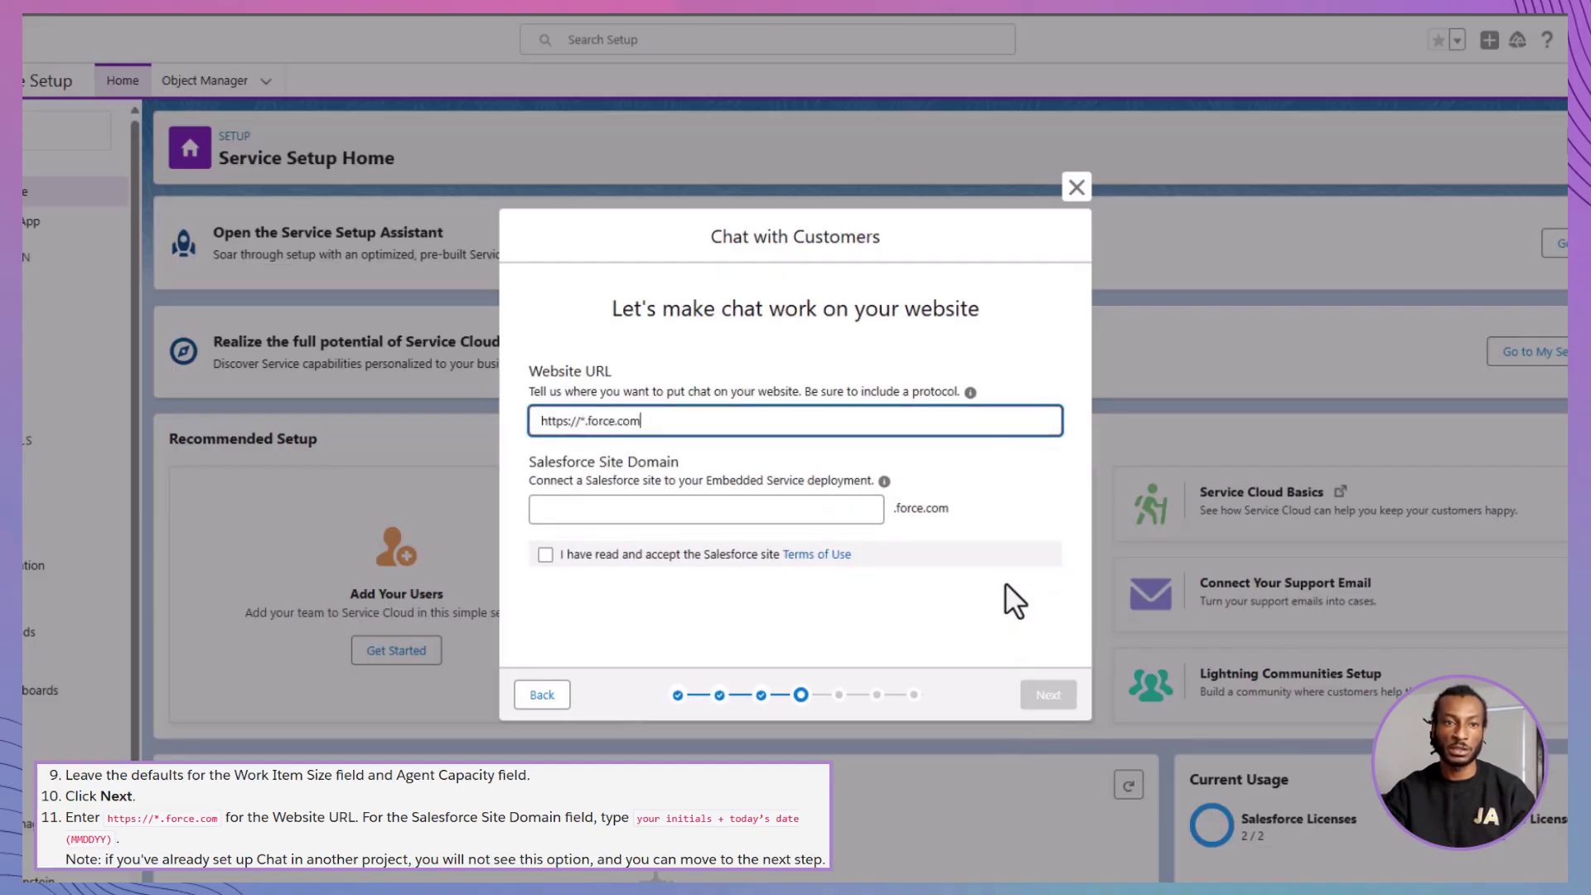
click(839, 509)
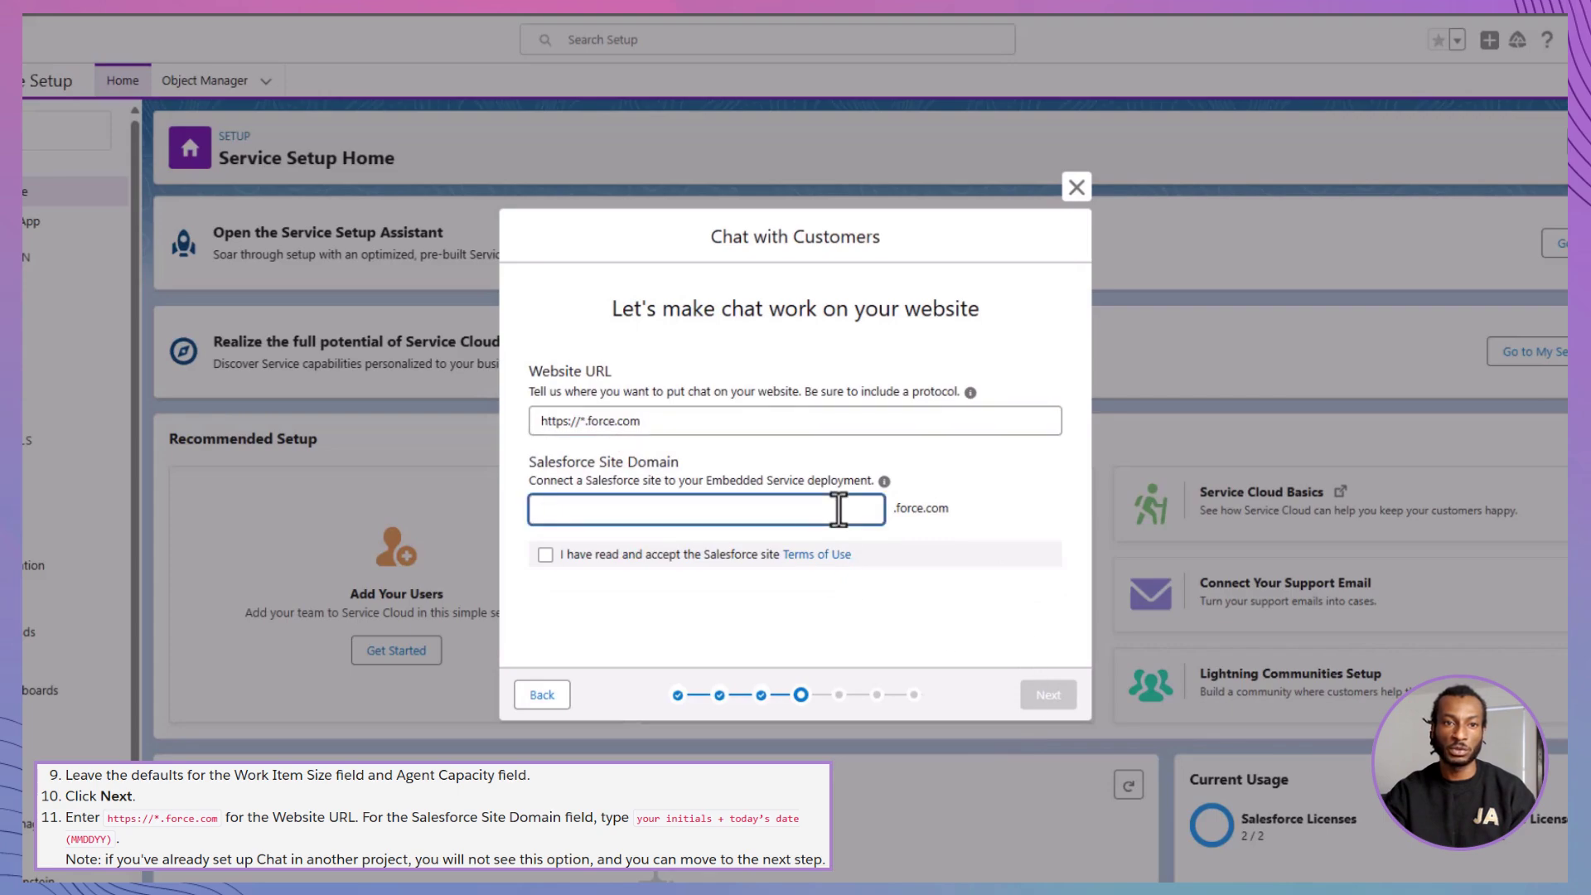
text(DA2504)
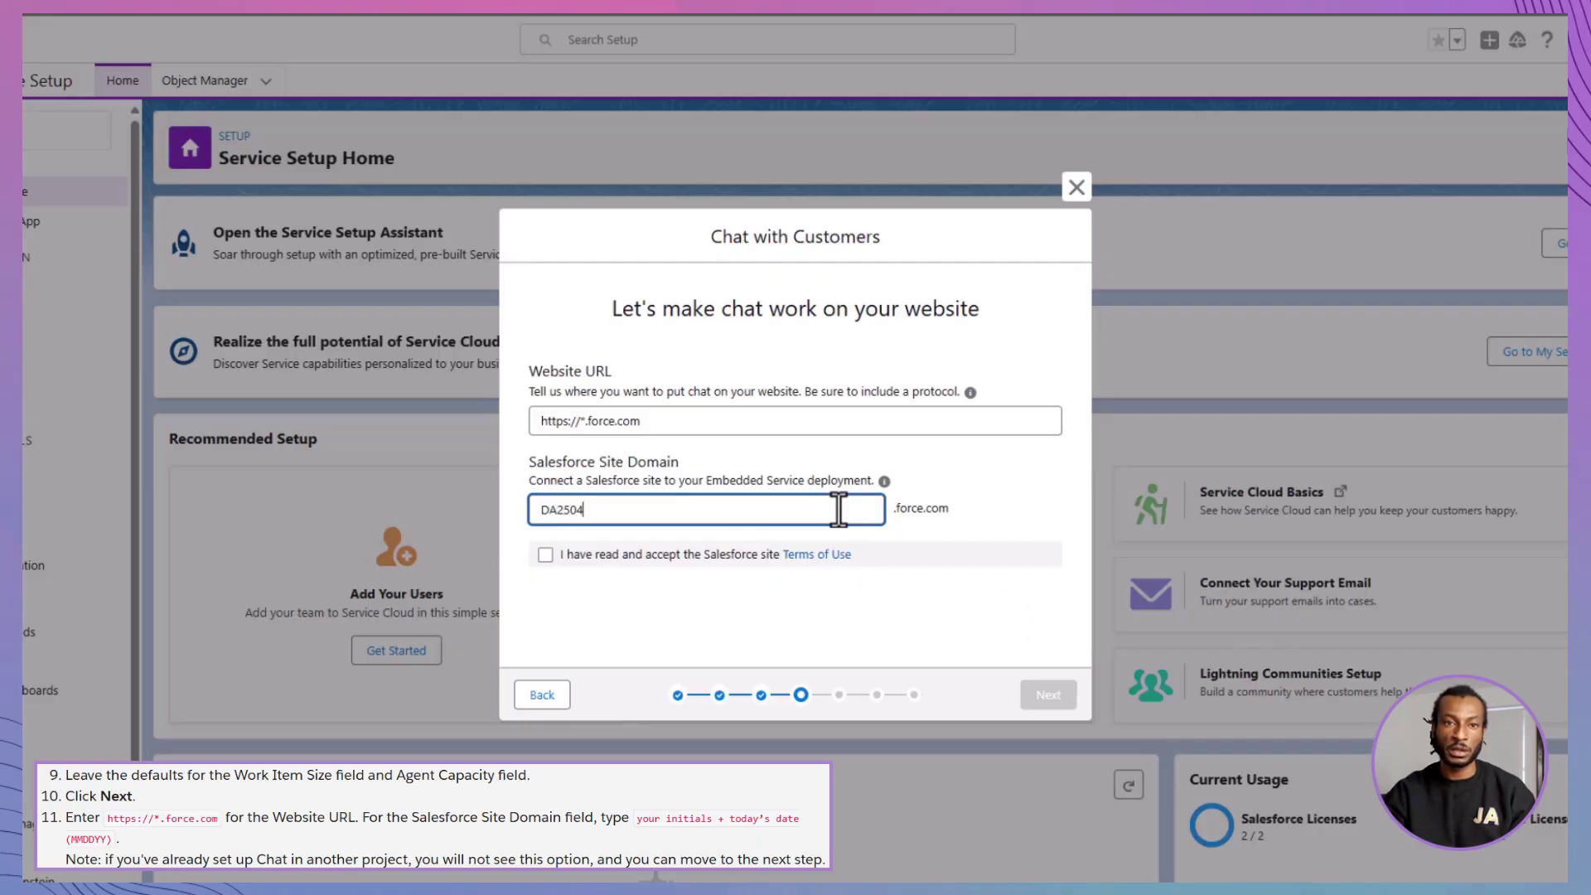
text(25)
click(550, 556)
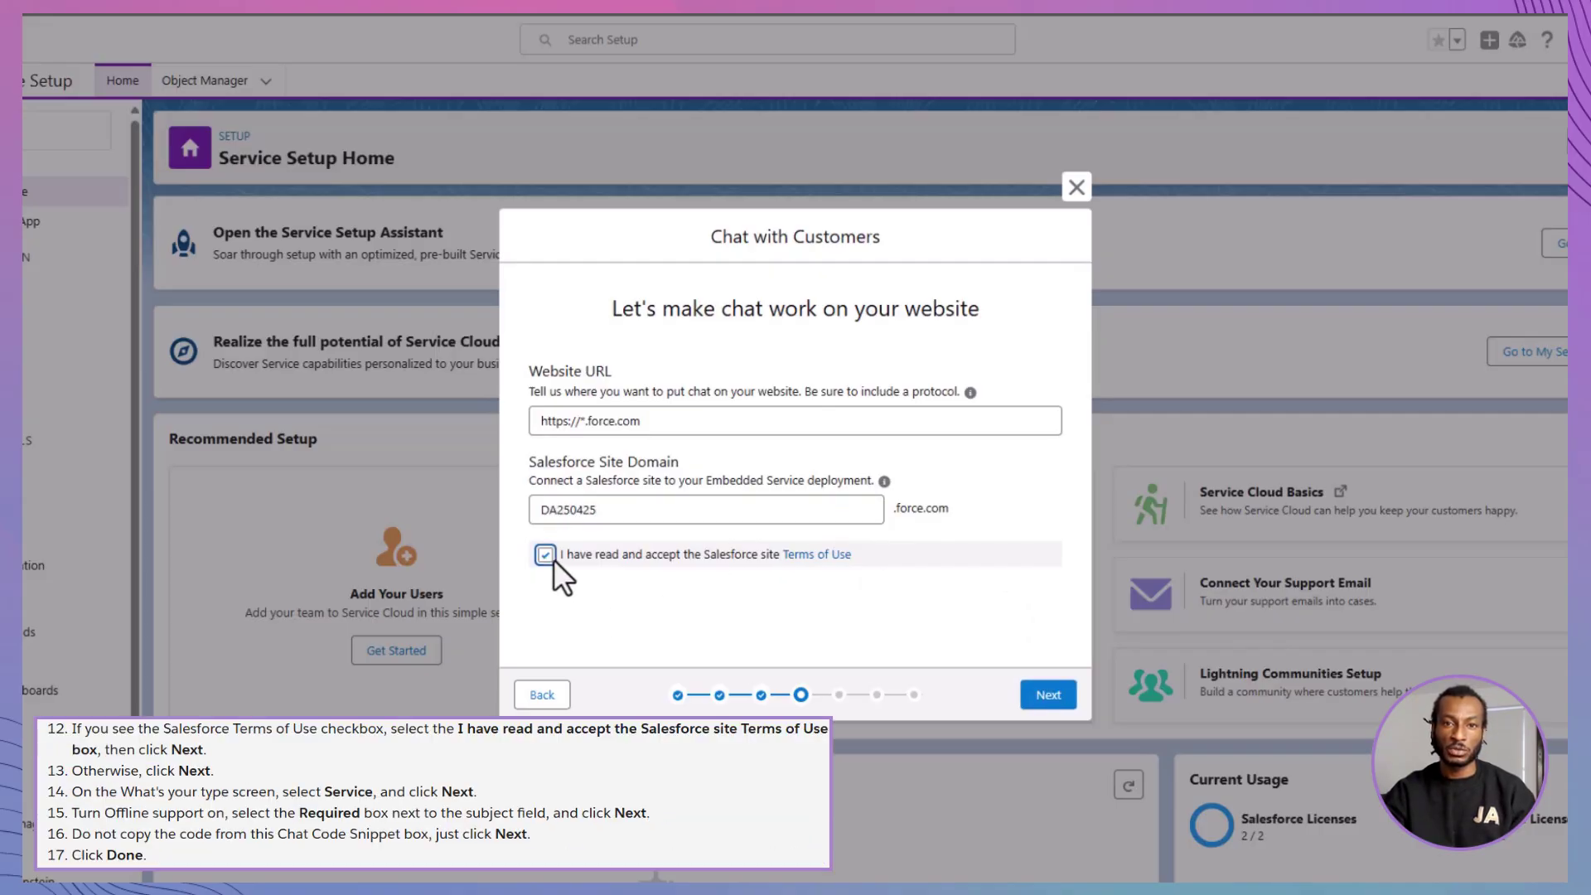
- Choose Service as the chat type to link chats with cases and contacts
click(1049, 694)
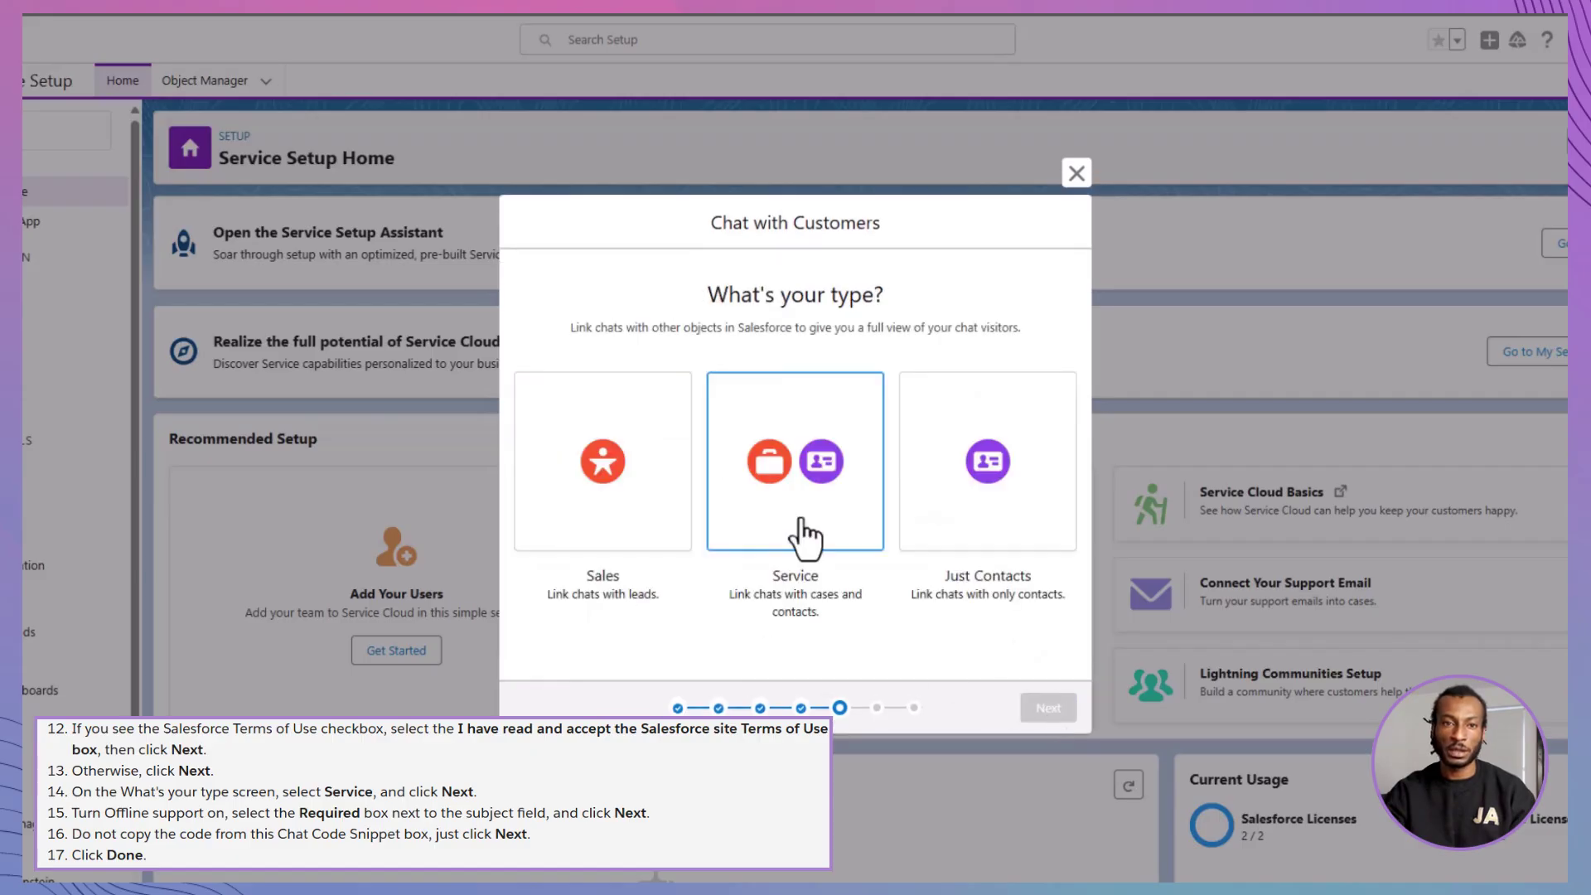
click(802, 534)
click(1048, 707)
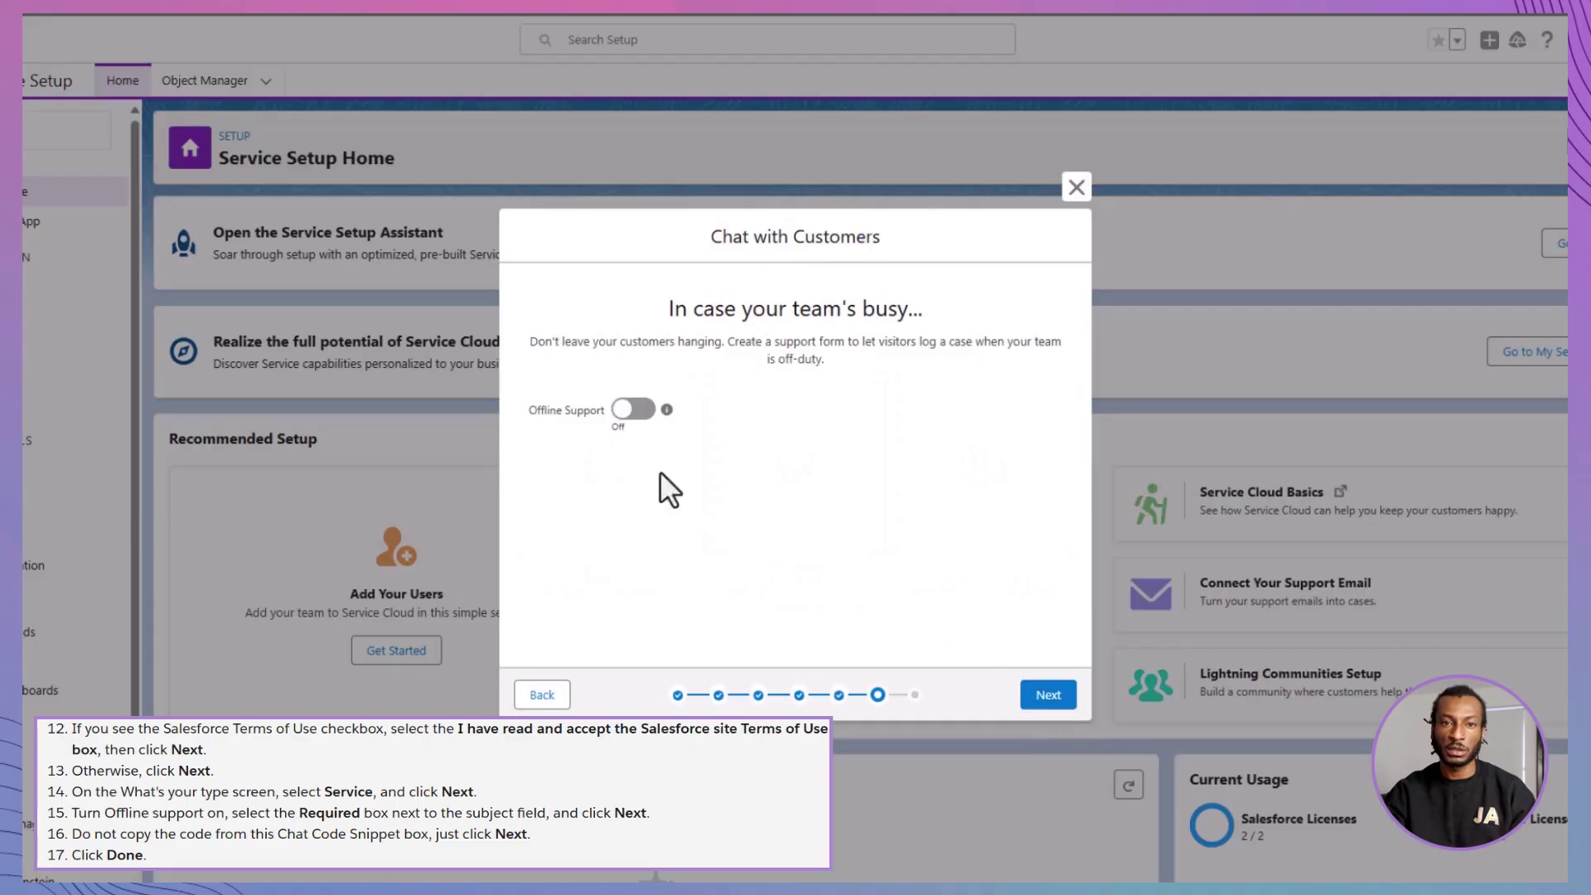
- Turn on offline support with Subject required, skip the snippet and finish the flow
click(633, 409)
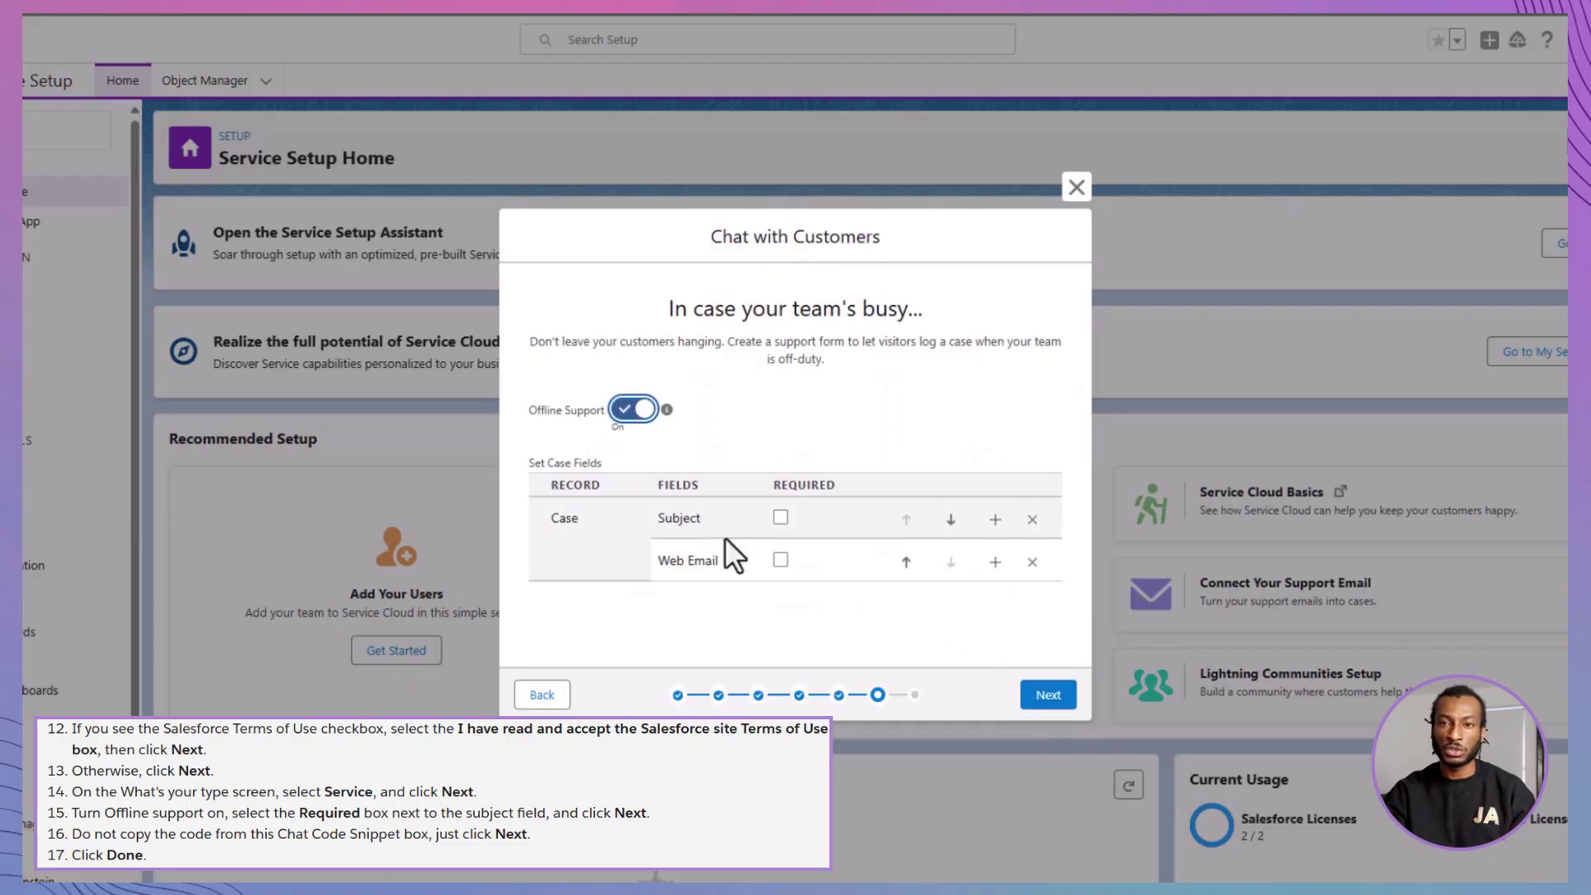
click(781, 518)
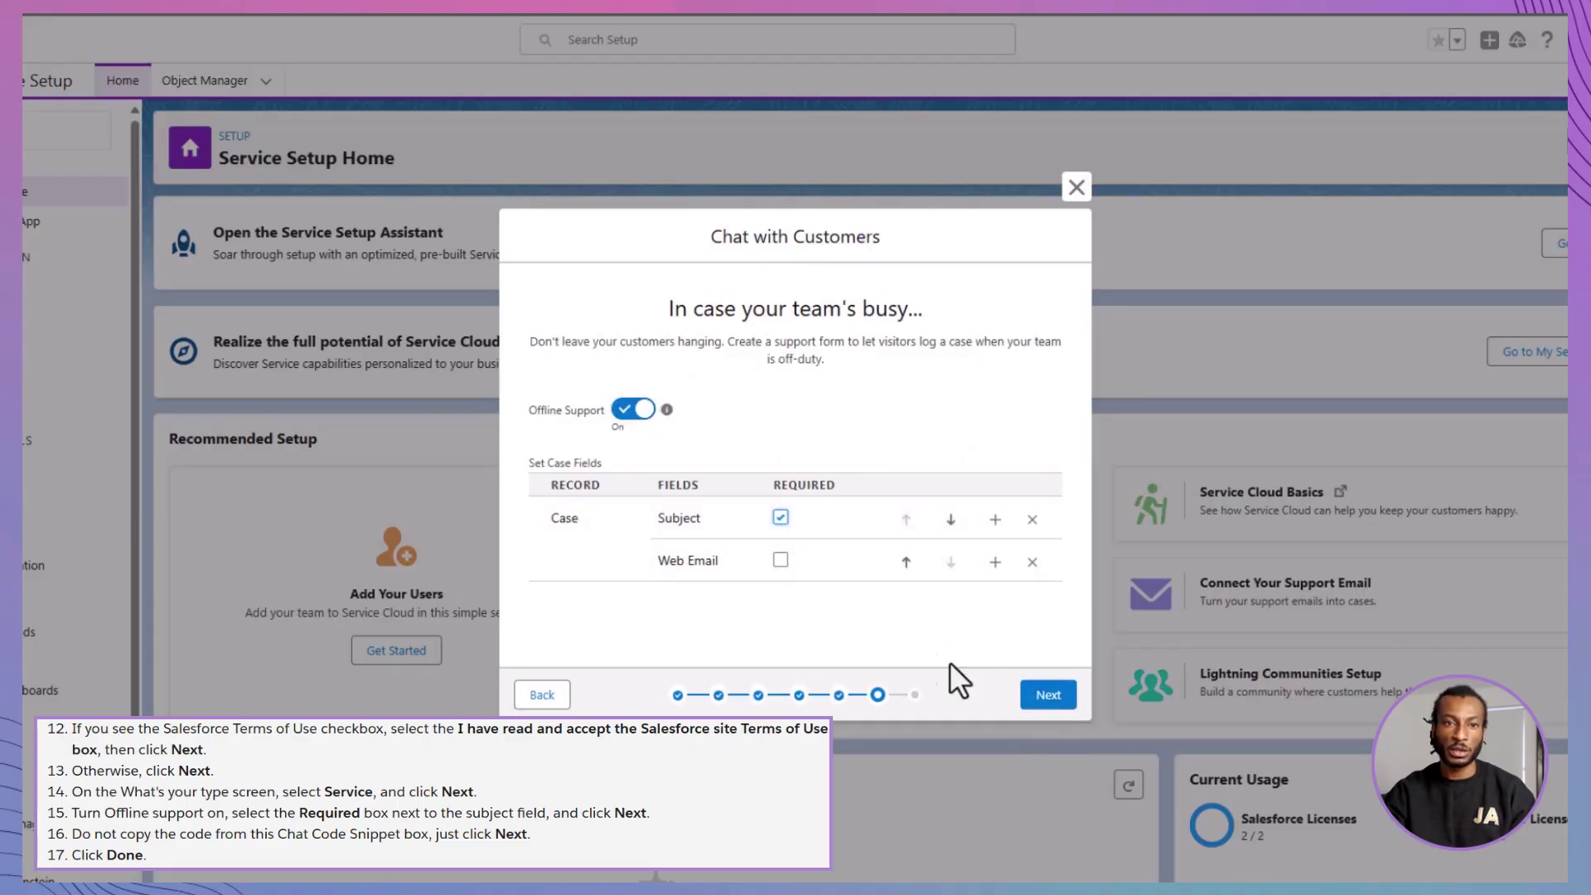
click(1048, 696)
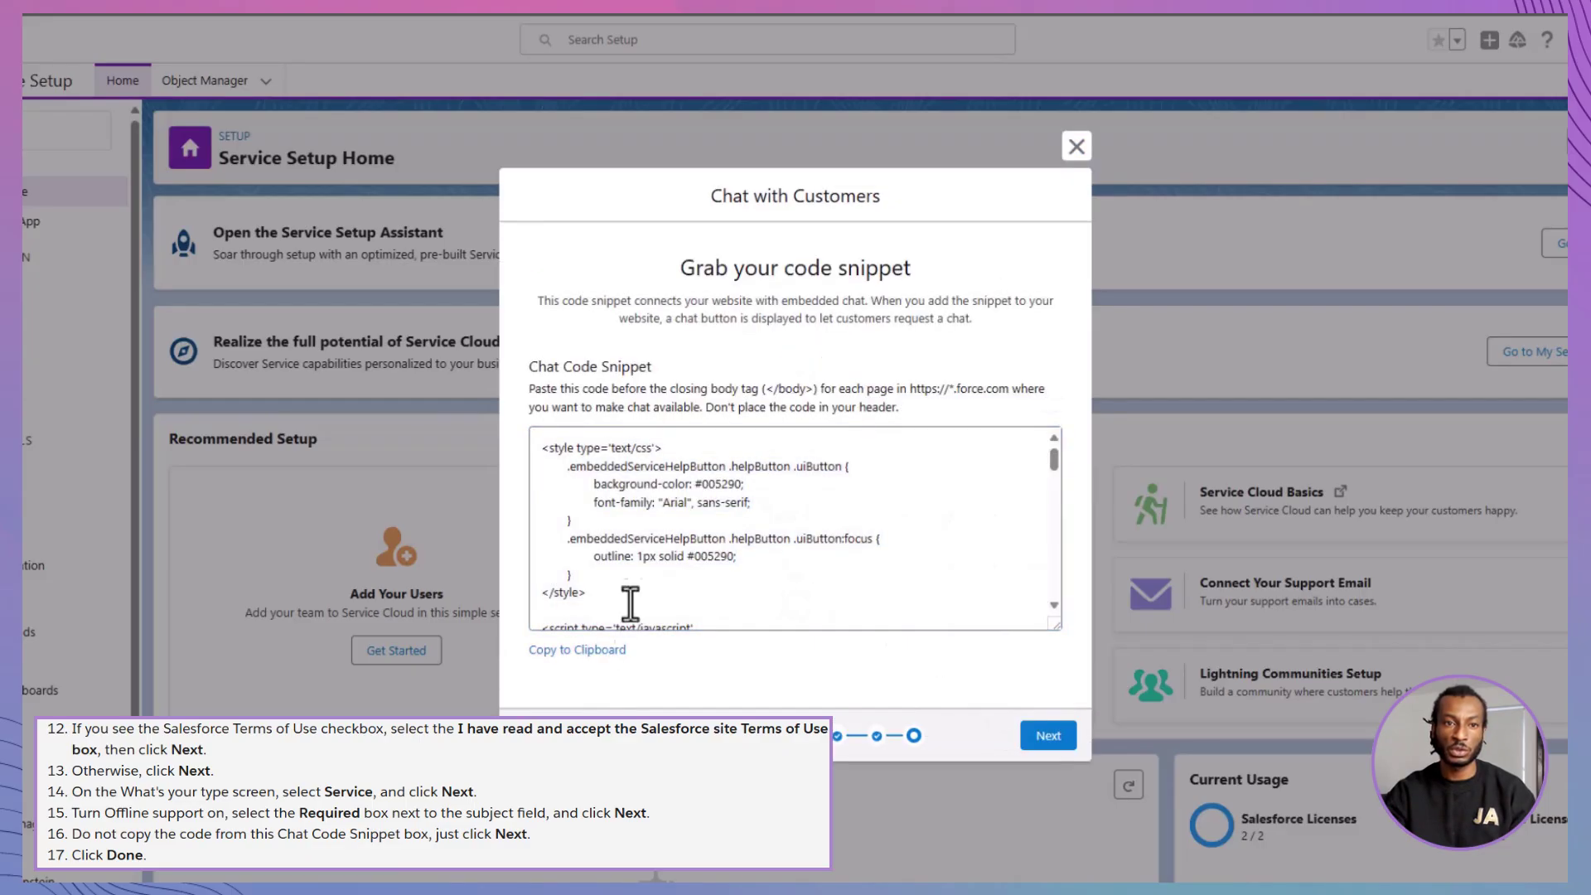
click(1044, 738)
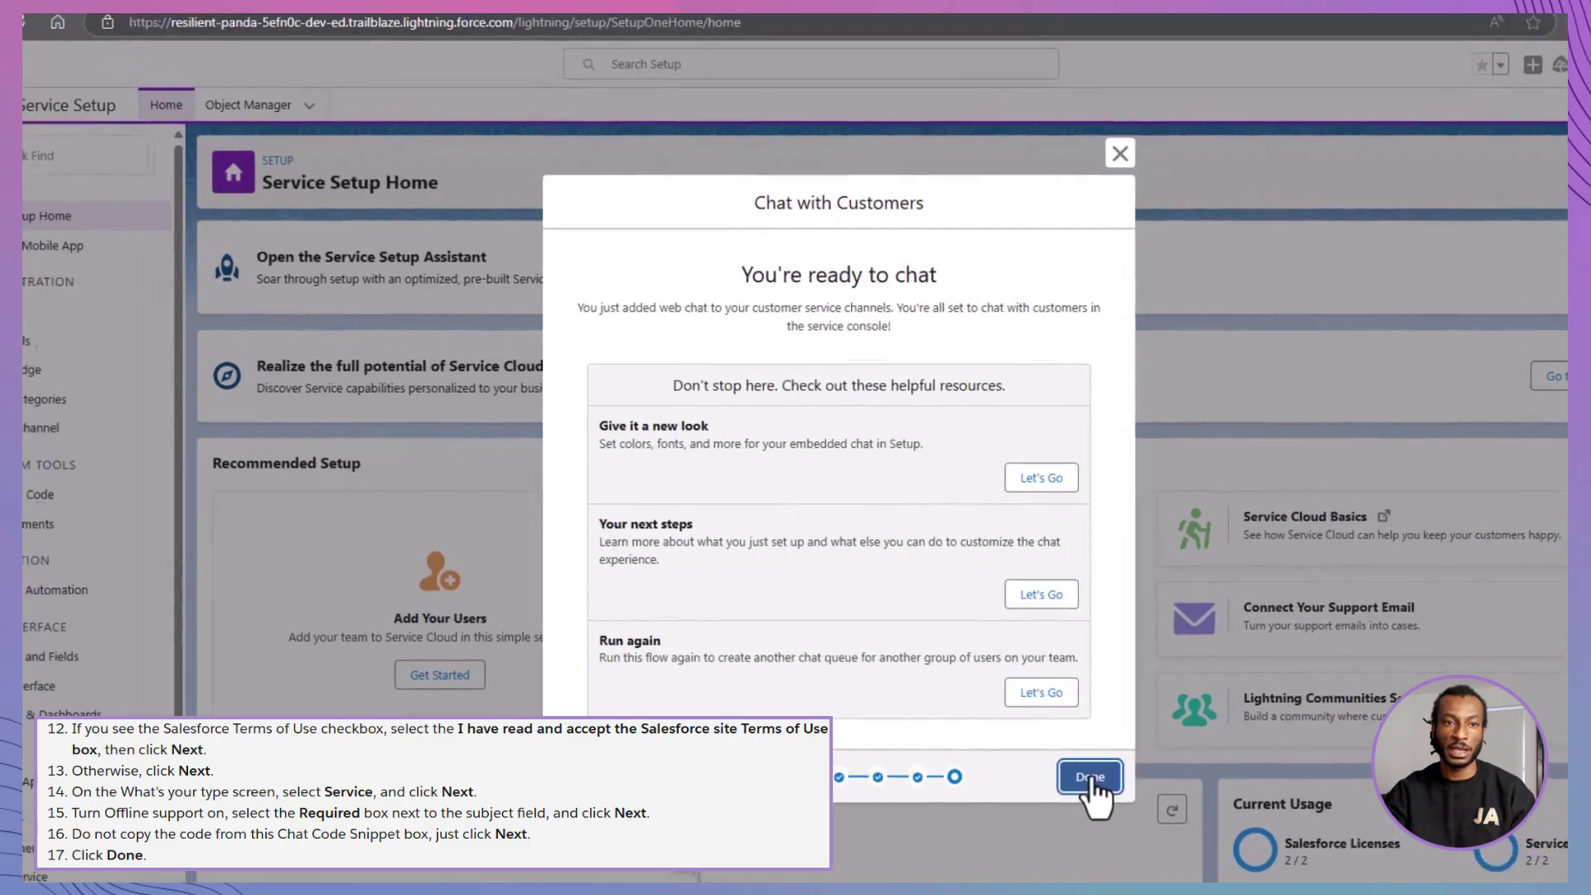
click(1041, 750)
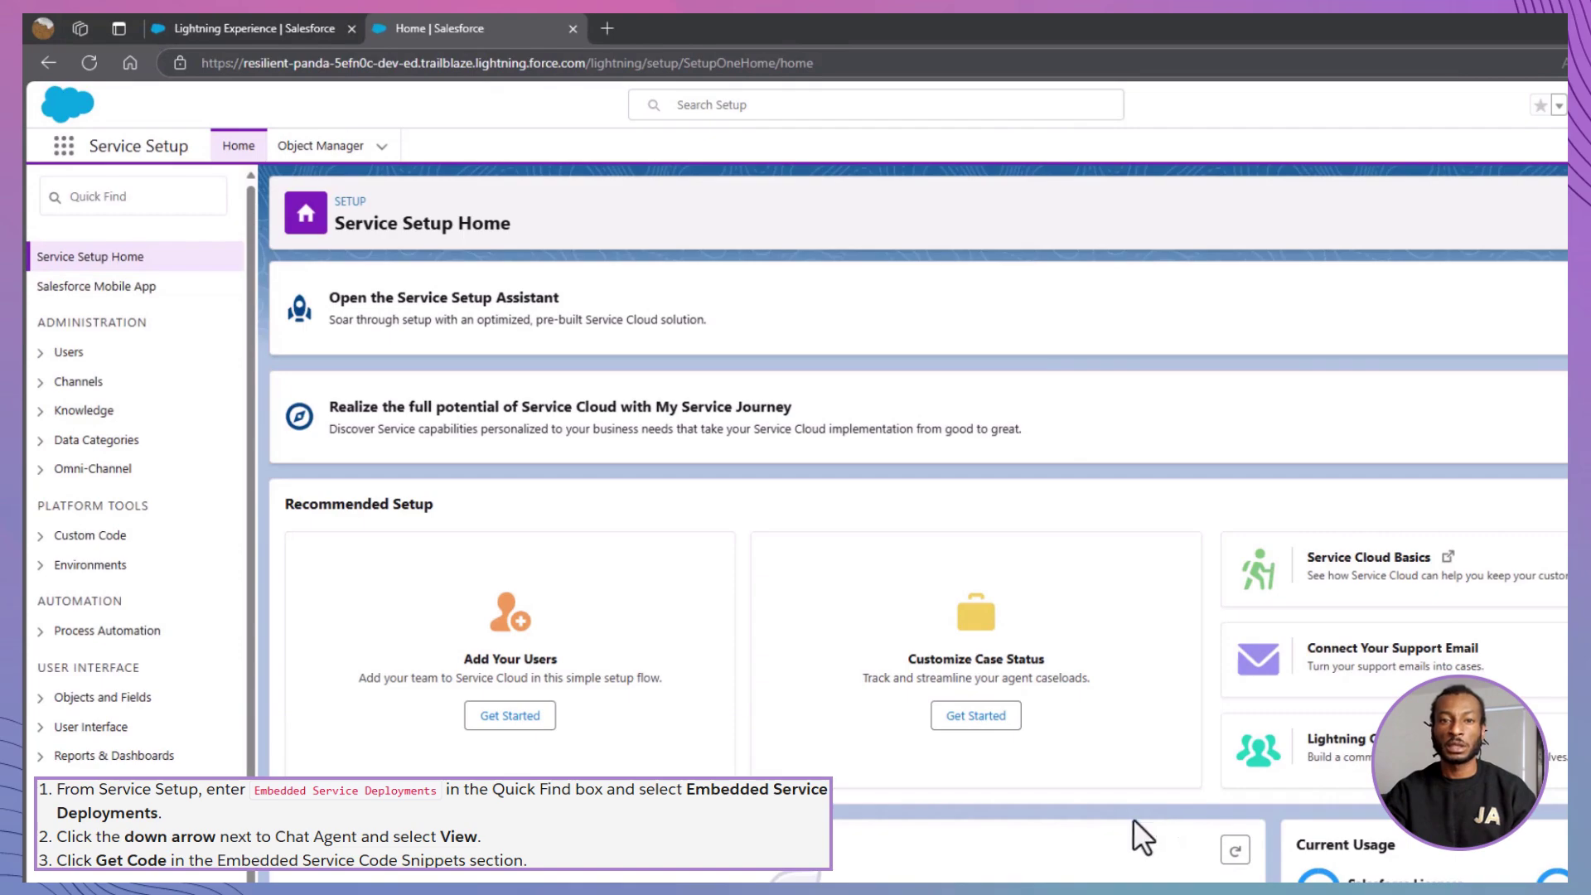
- Open the Chat Agent deployment's embedded service code snippets from Embedded Service Deployments
click(191, 197)
text(Emb)
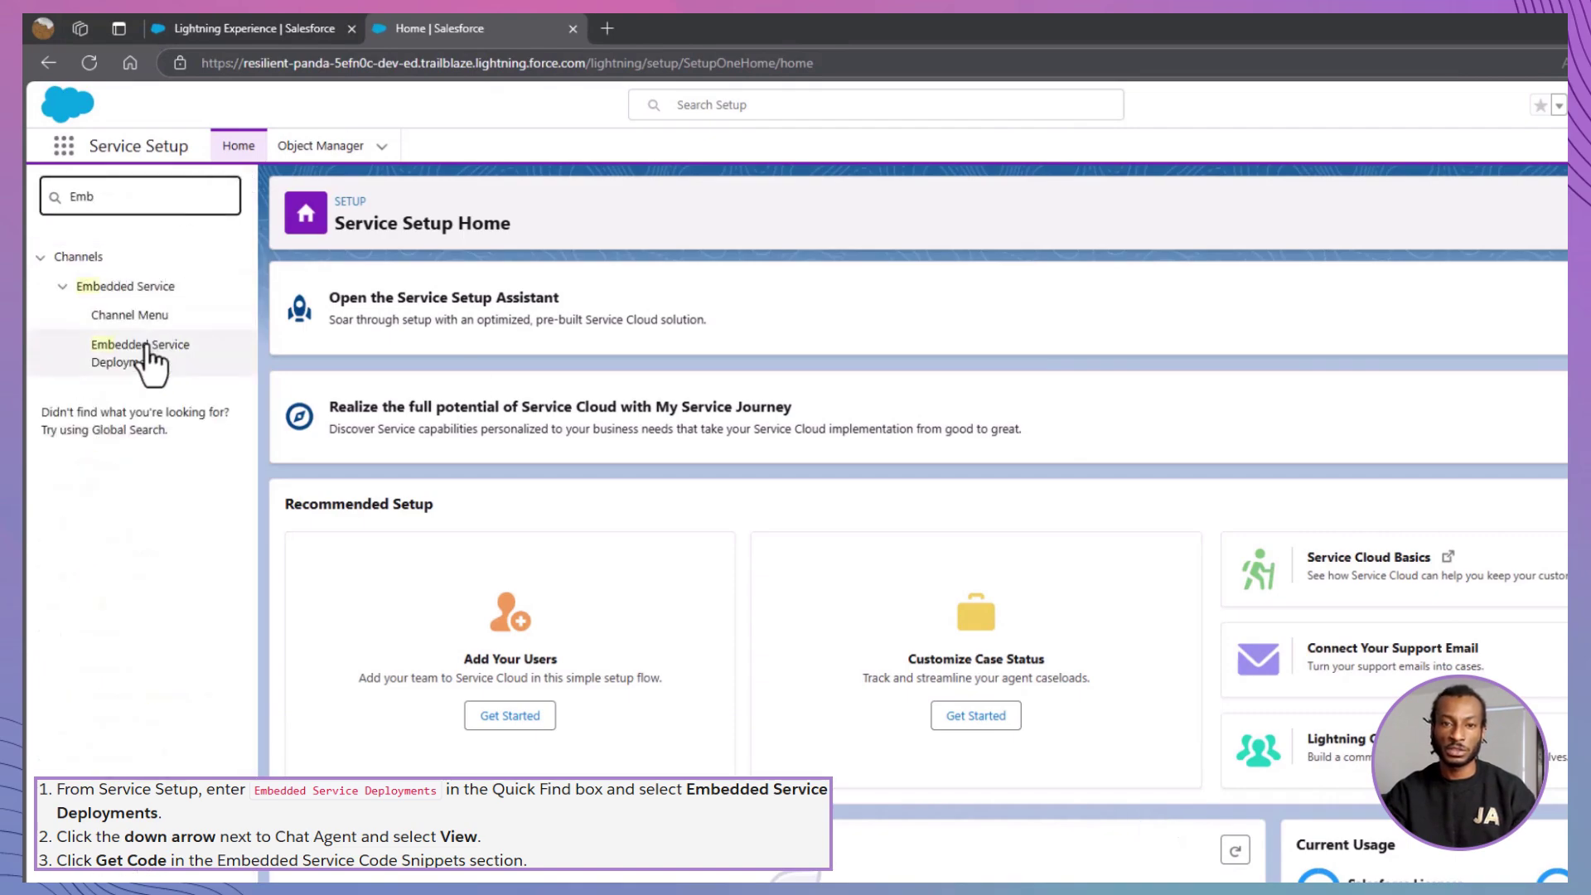
click(143, 352)
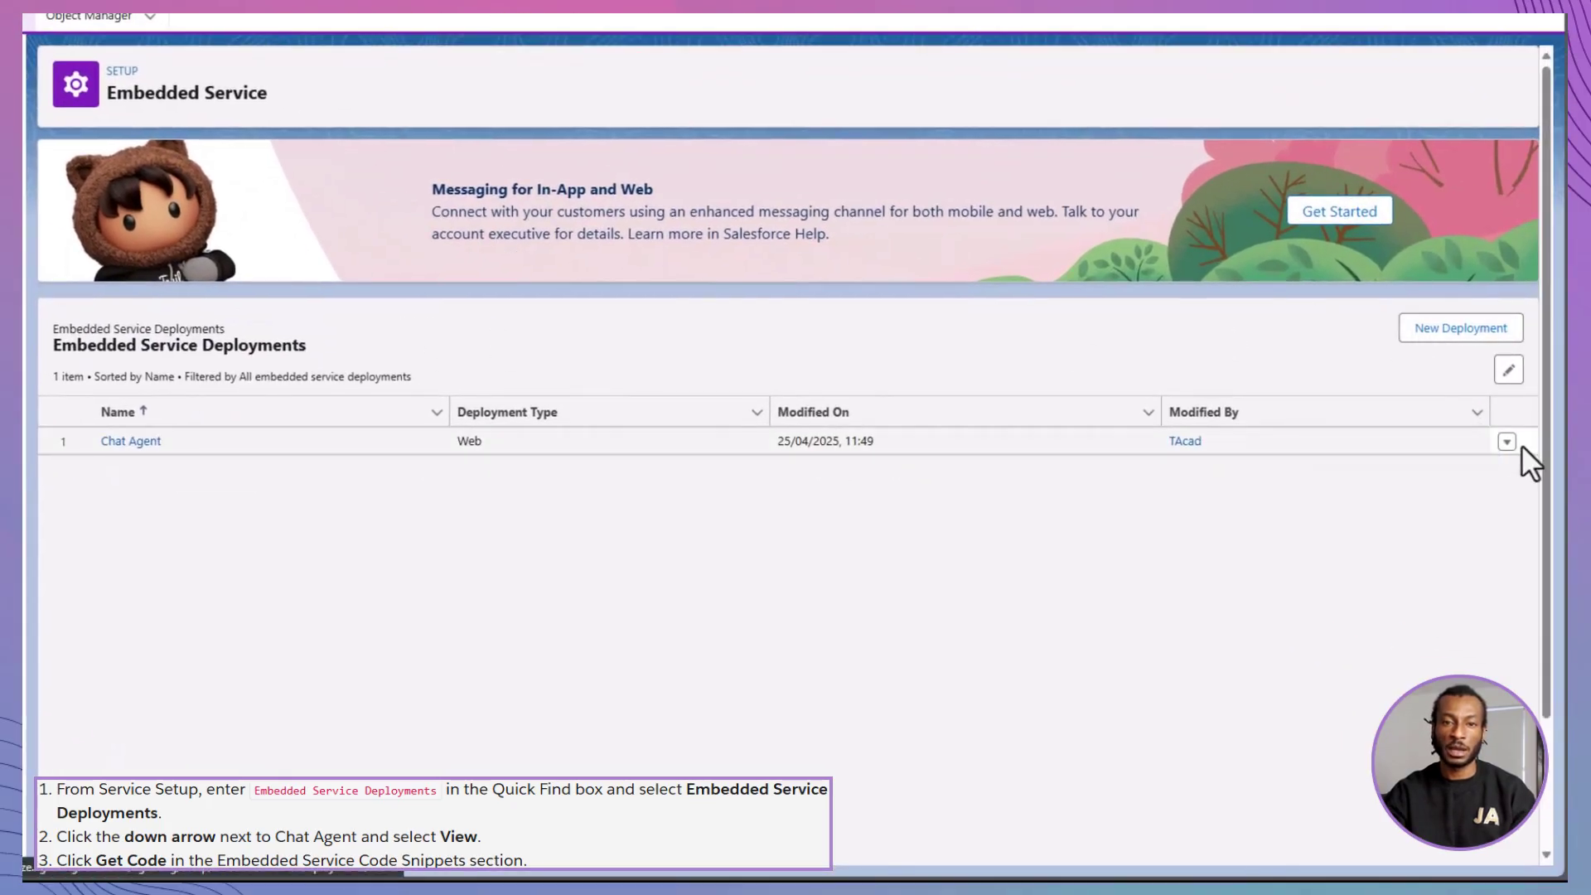
click(1506, 442)
click(1449, 505)
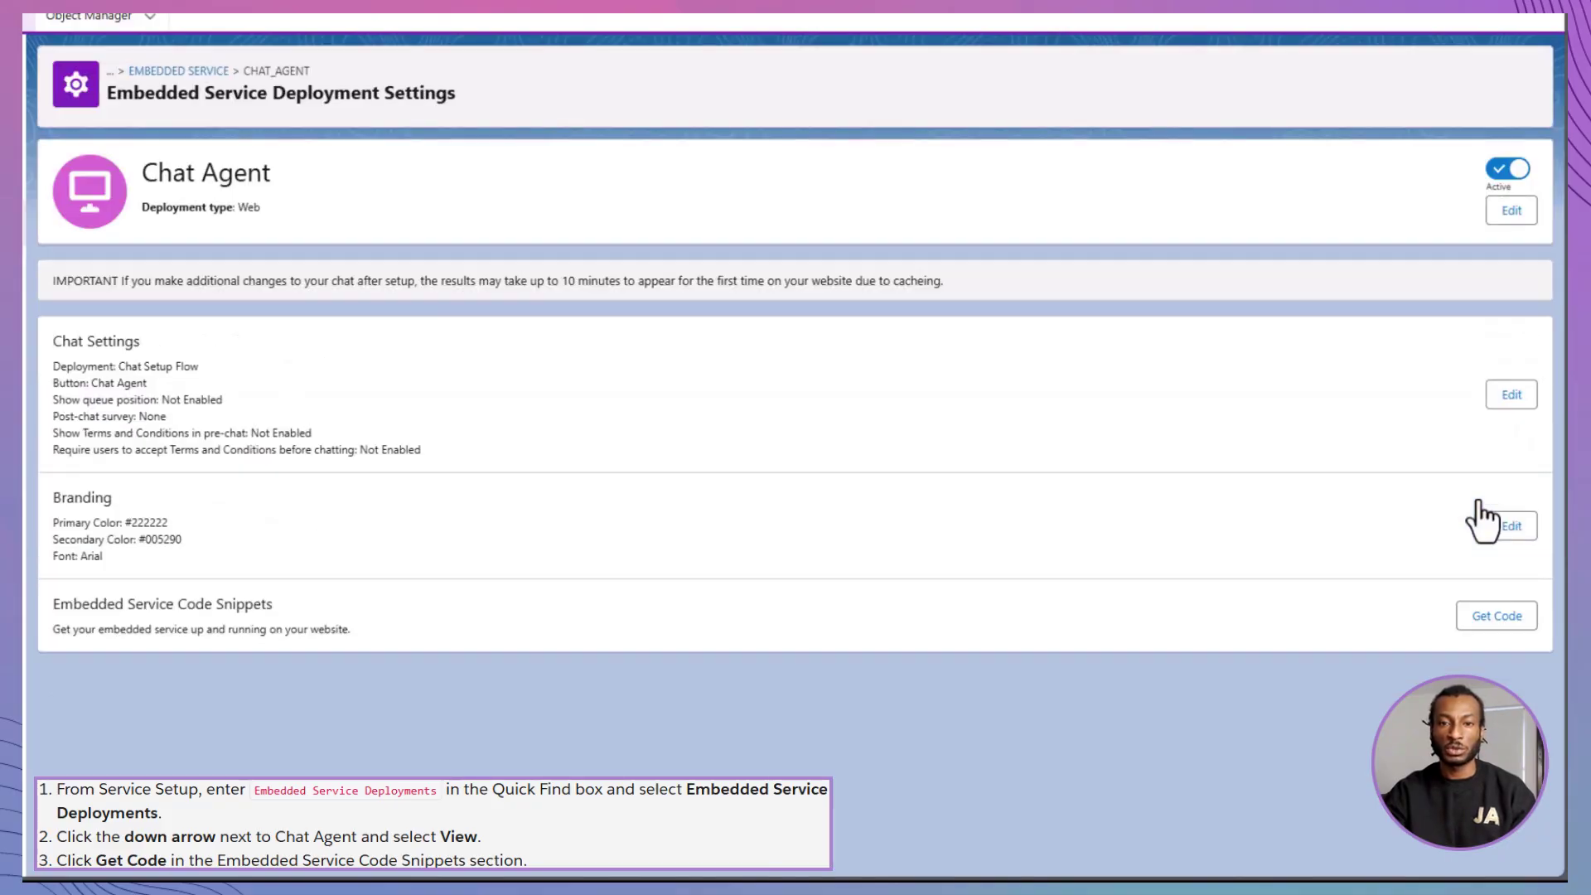
click(1484, 616)
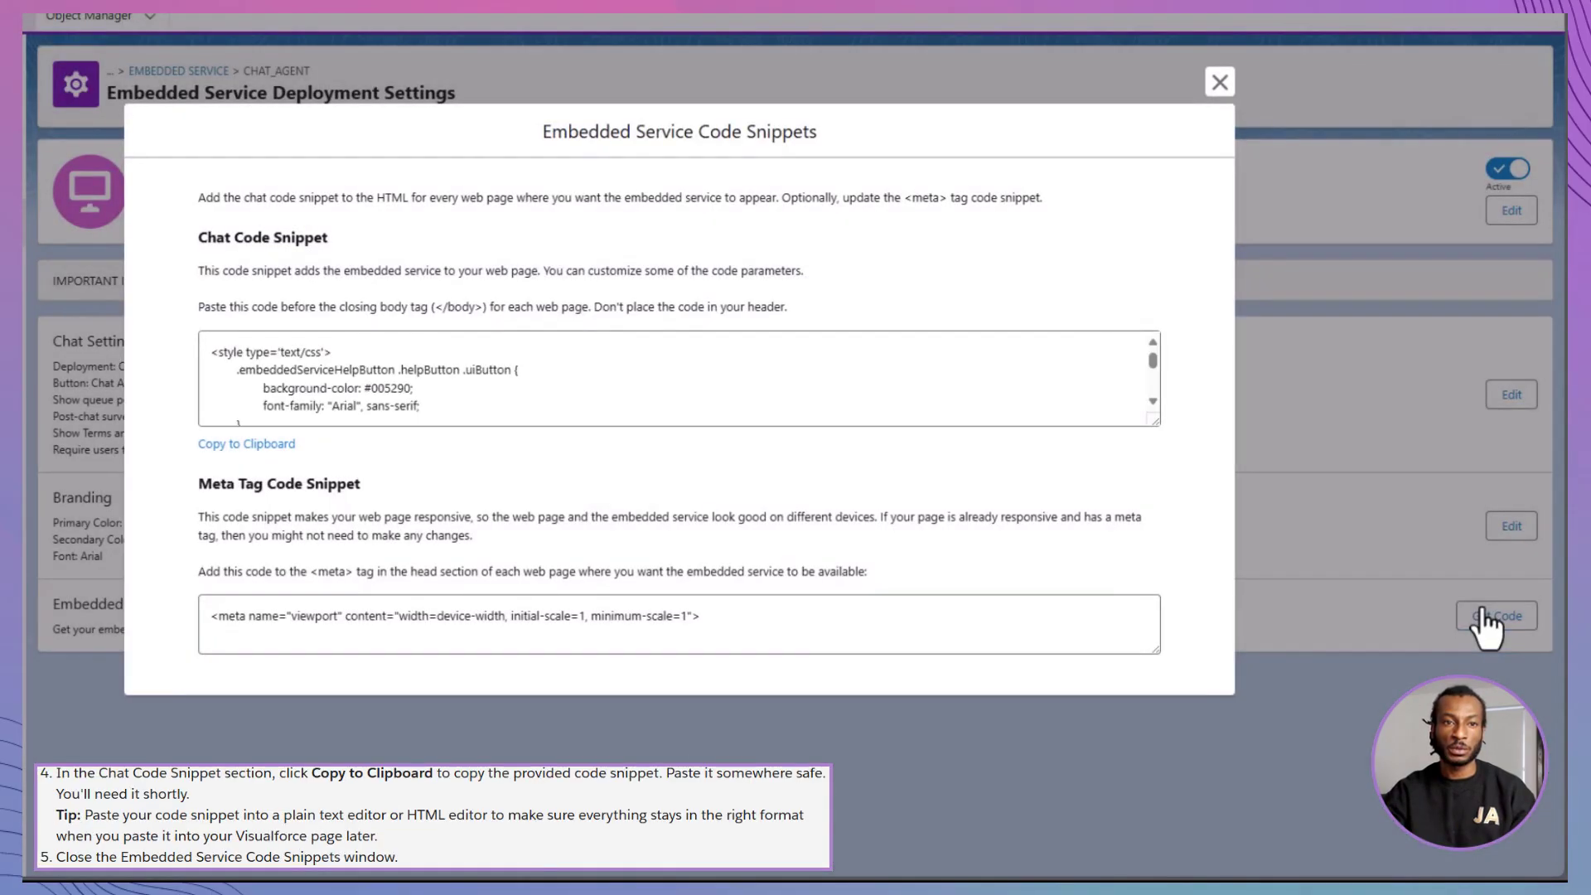
- Paste the copied chat code snippet into the text editor and minimize it
click(264, 447)
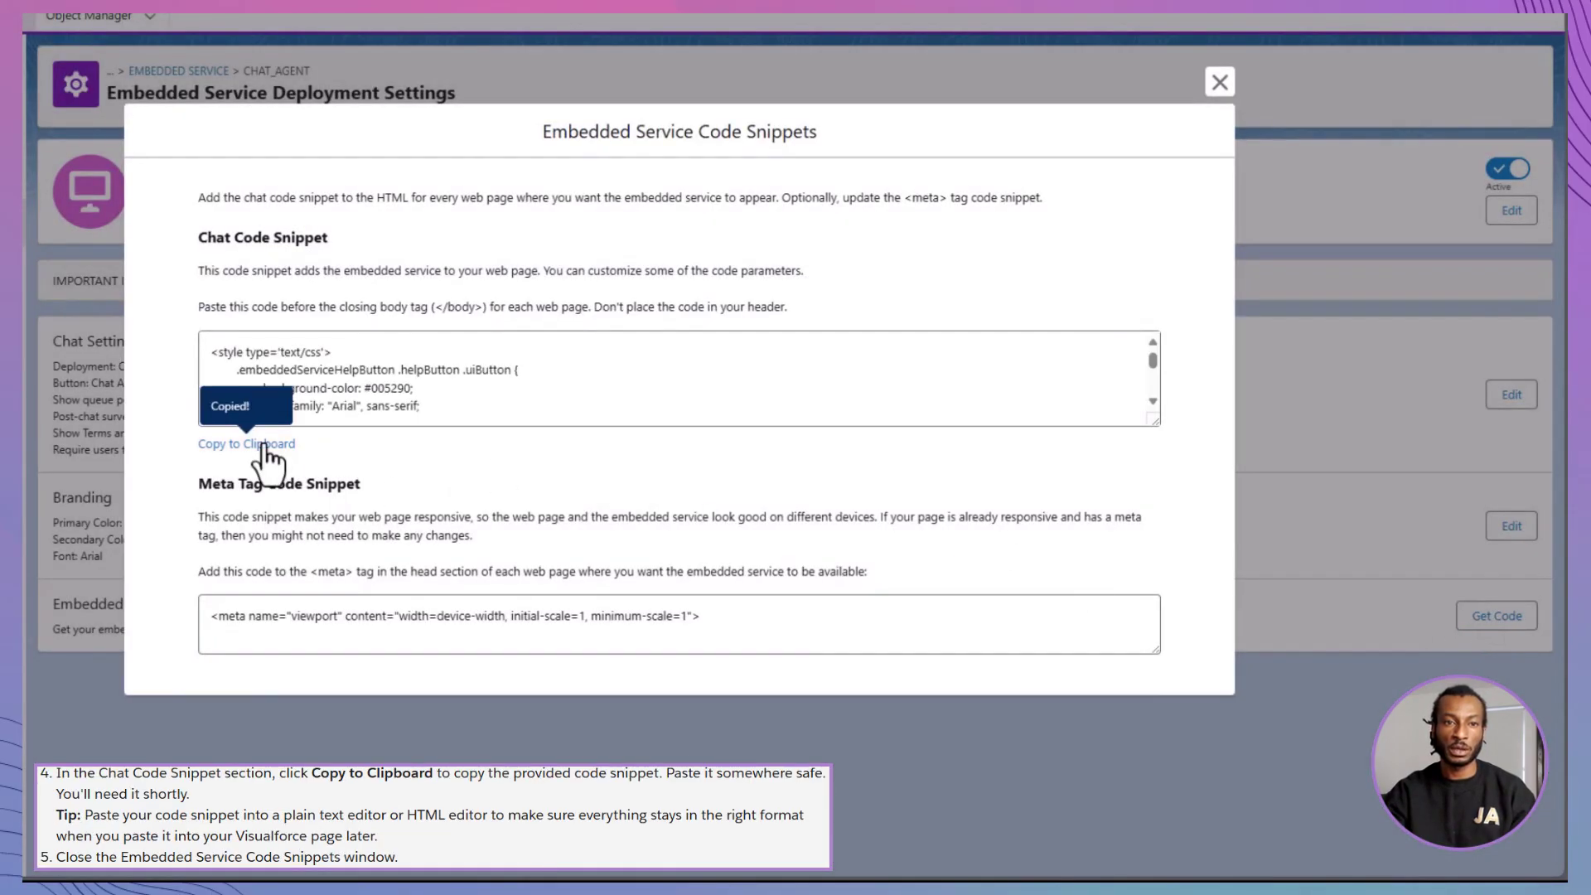
key(alt+Tab)
key(ctrl+v)
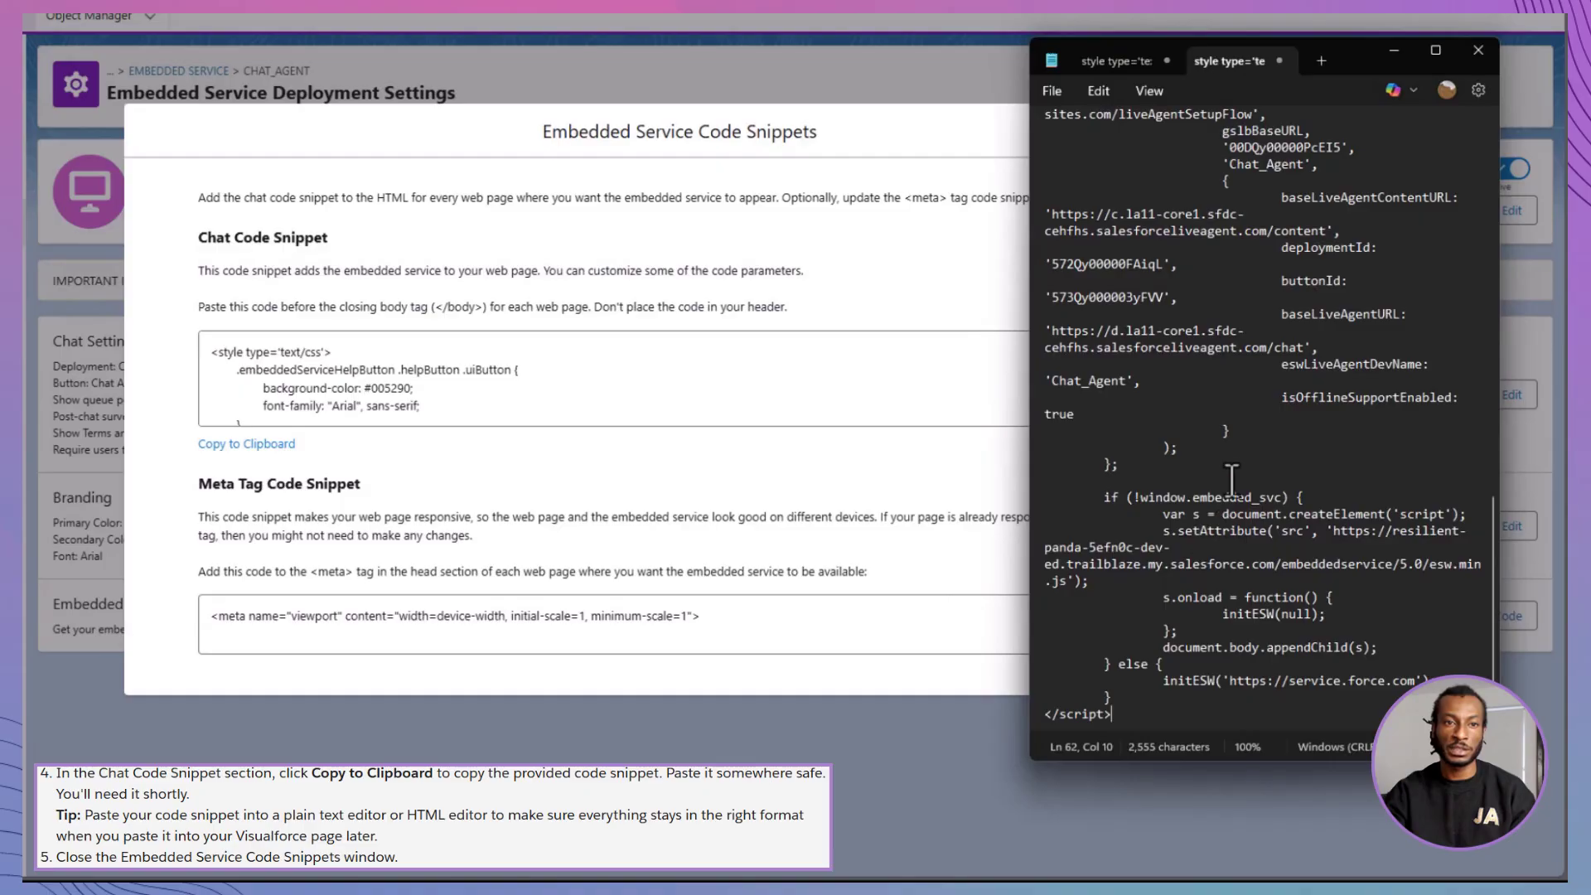
click(1392, 52)
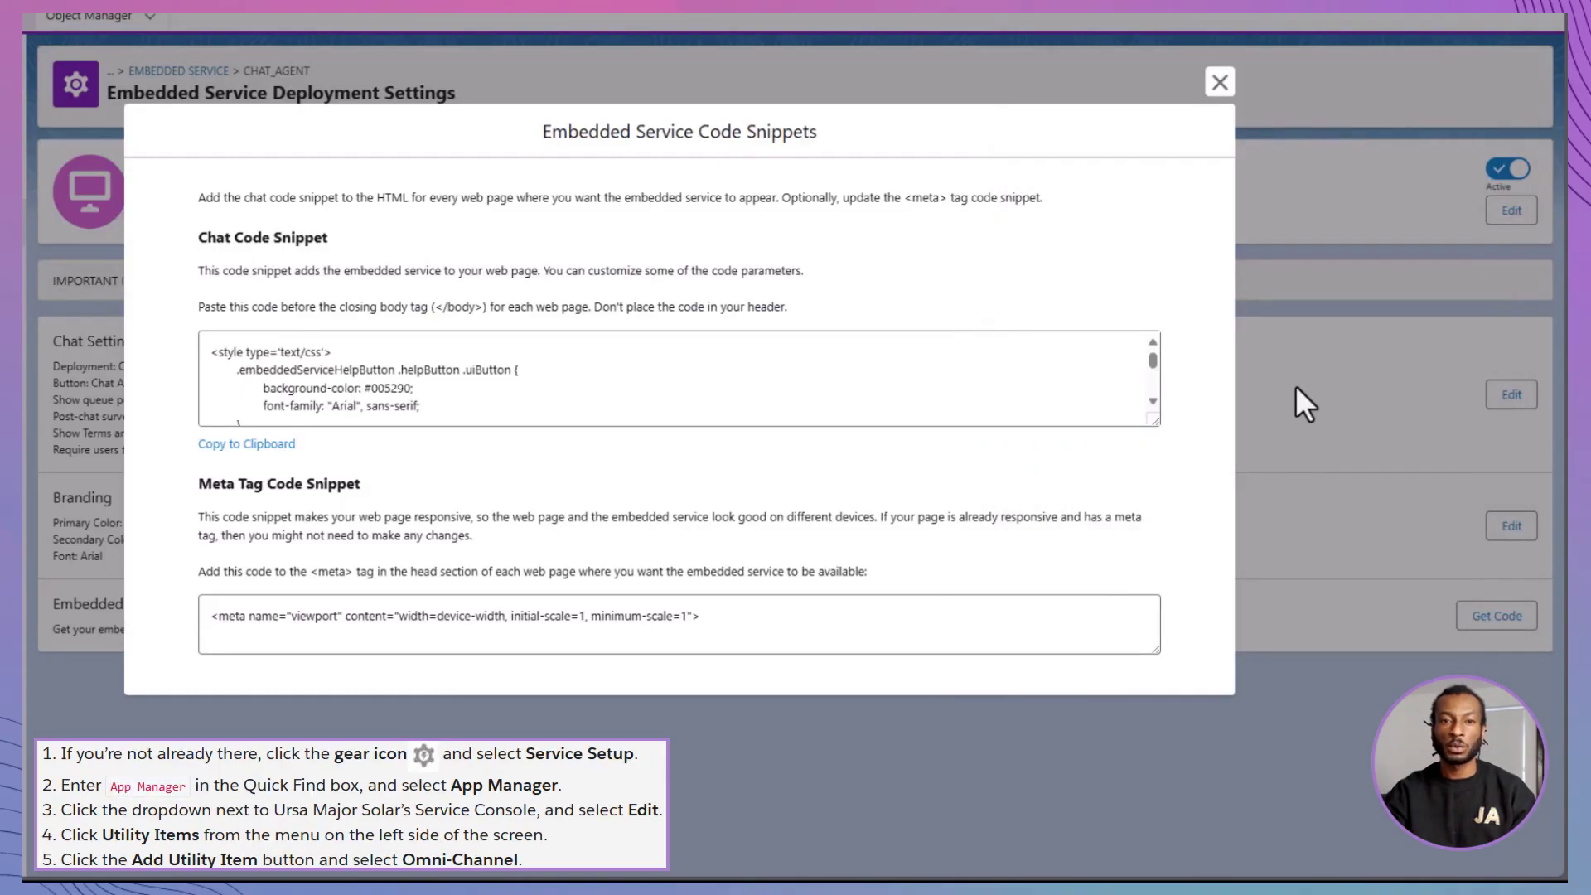
- Close the code snippets window and find the Service Console in App Manager
click(1219, 90)
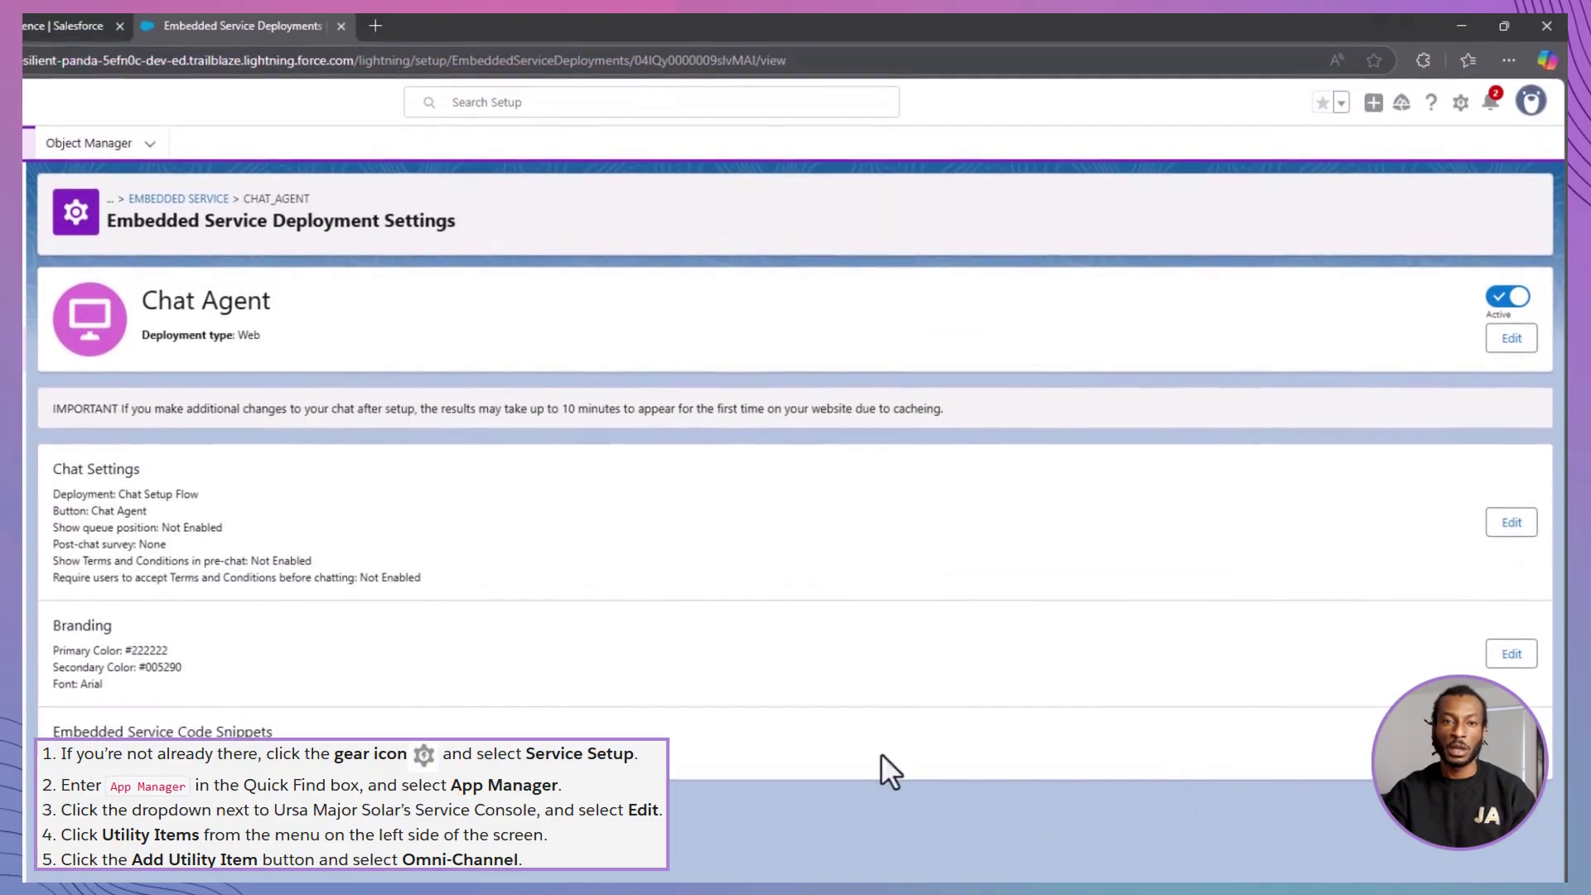
click(1460, 105)
click(1420, 238)
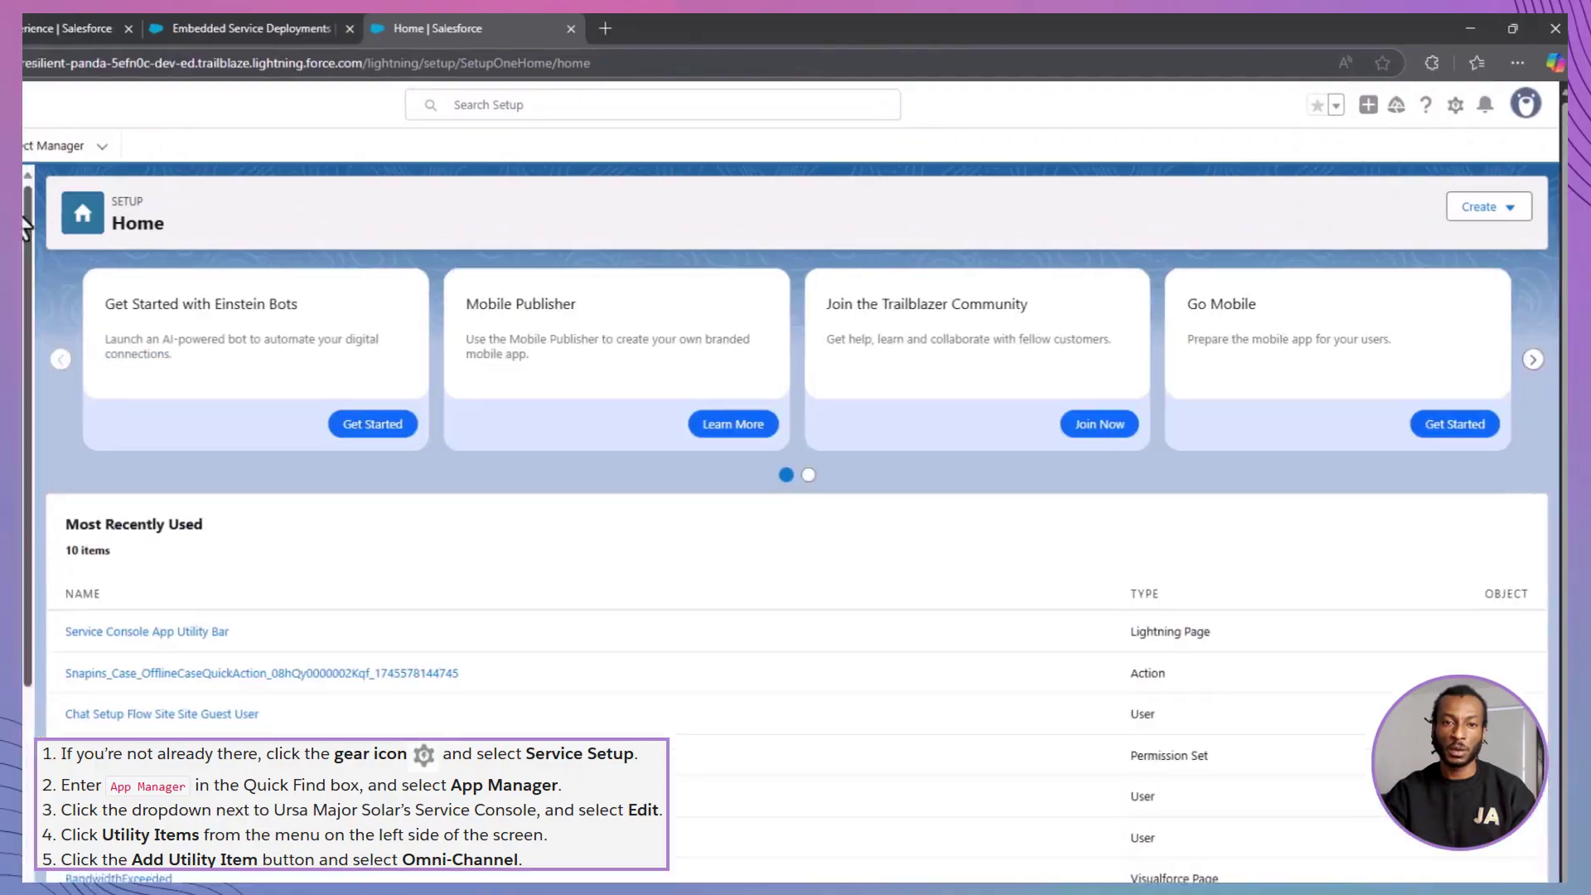
text(App M)
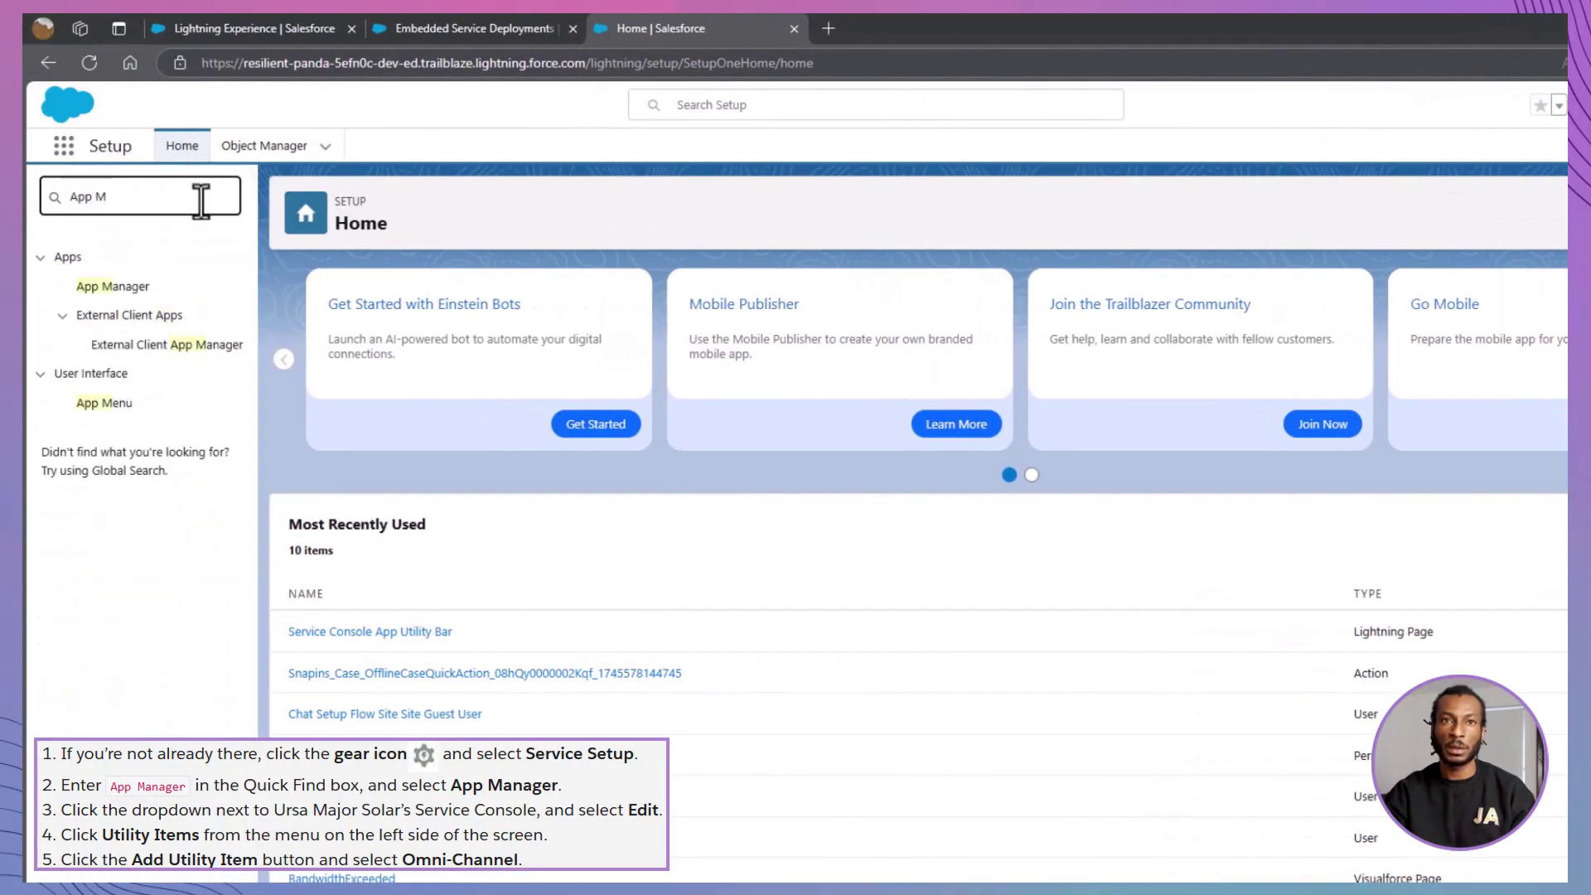
click(132, 287)
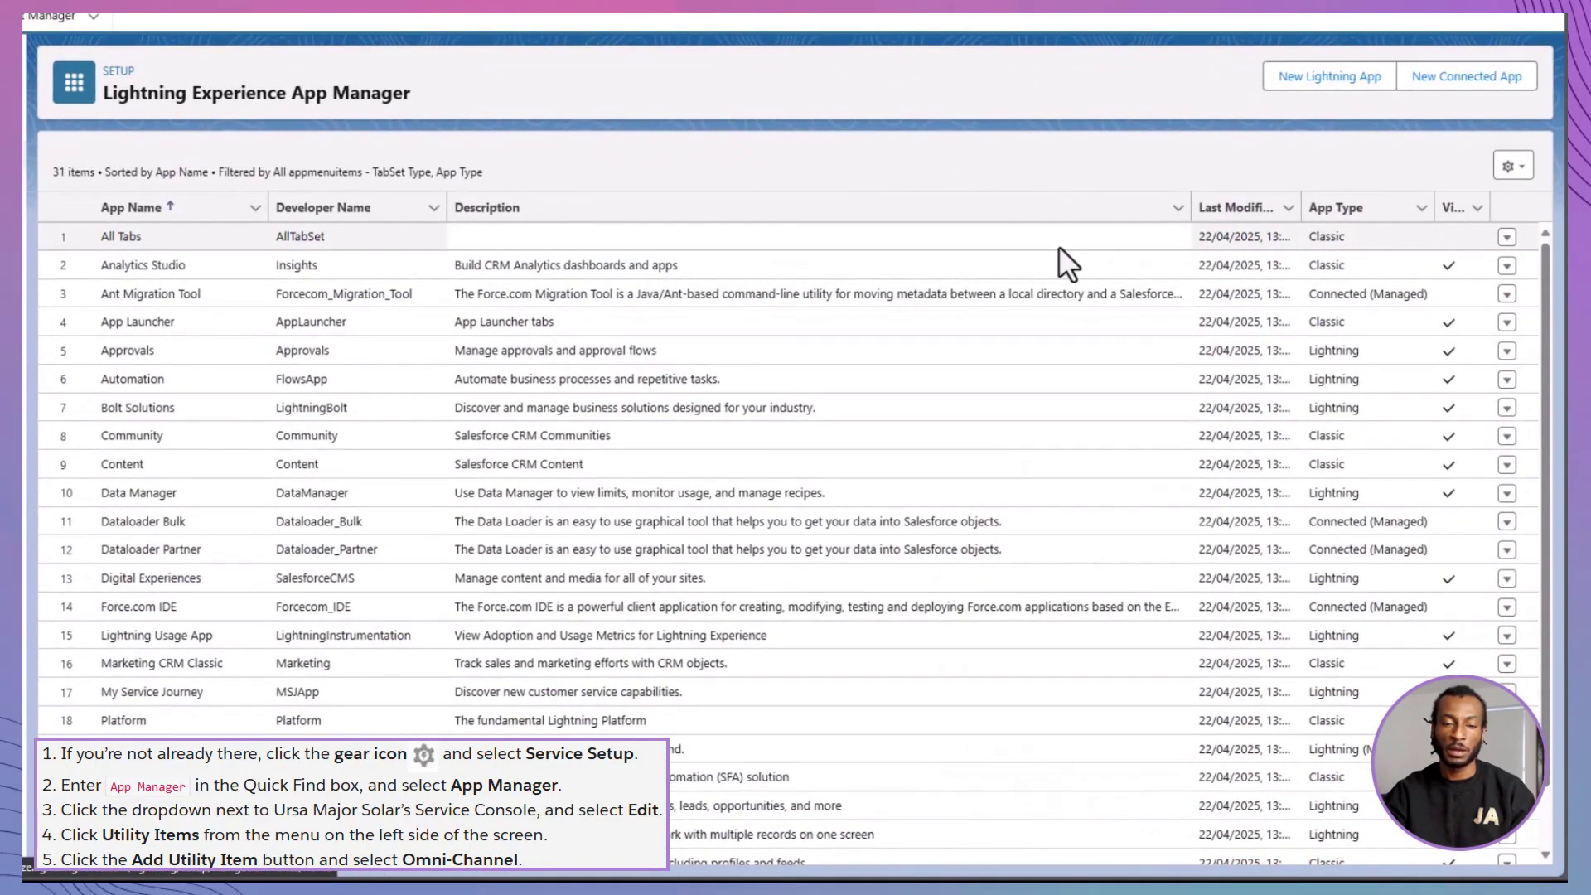
scroll(1058, 245, down, 2)
scroll(1058, 245, down, 1)
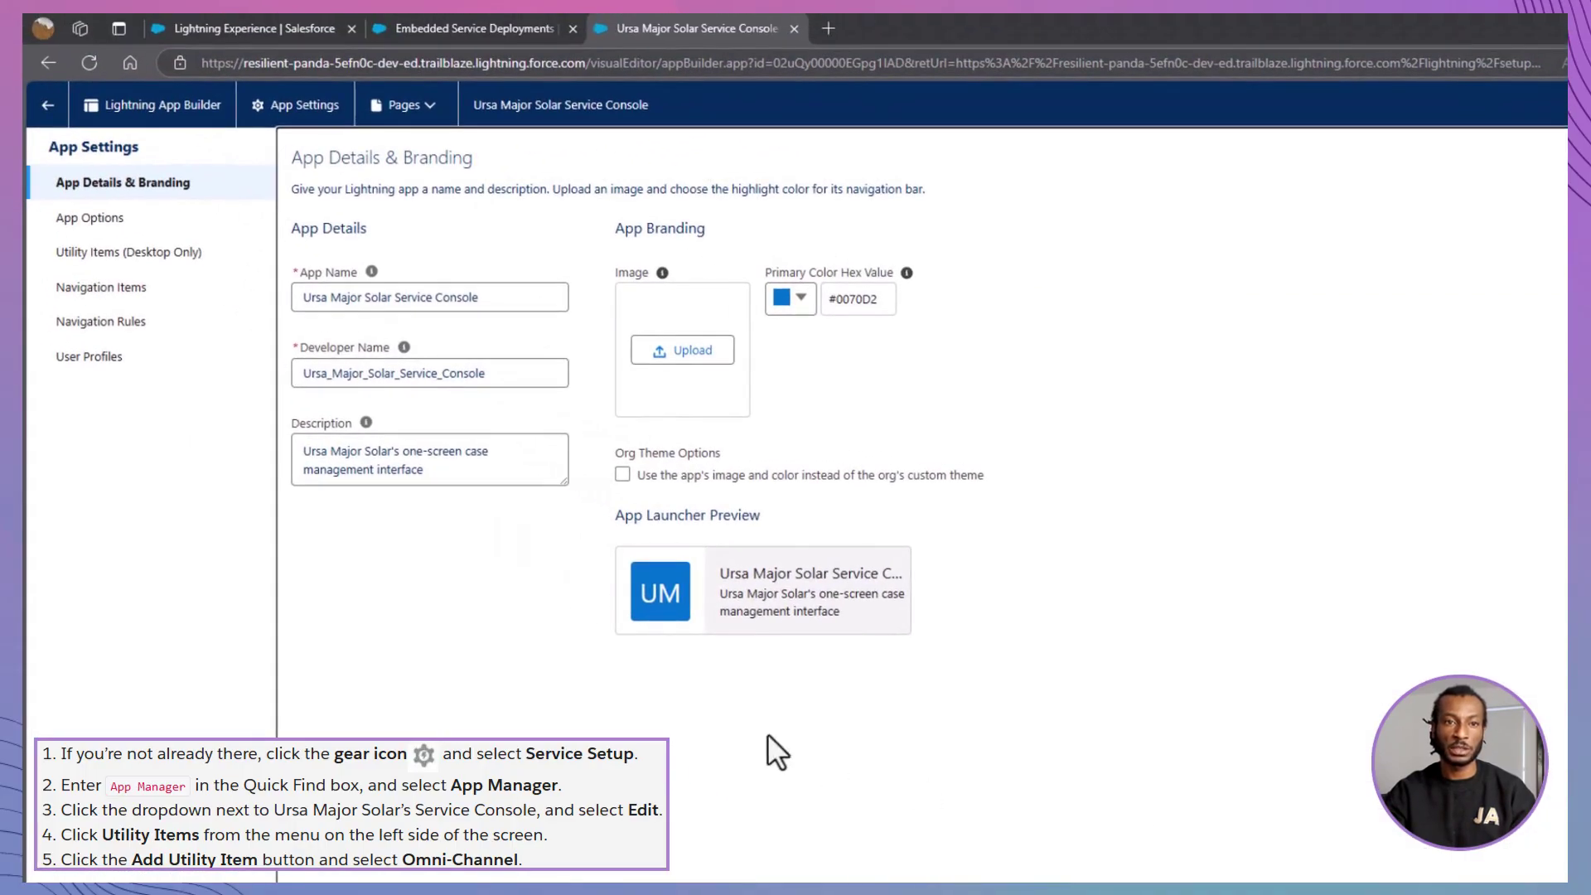
- Add Omni-Channel as a utility item to the Service Console and save
click(198, 257)
click(348, 246)
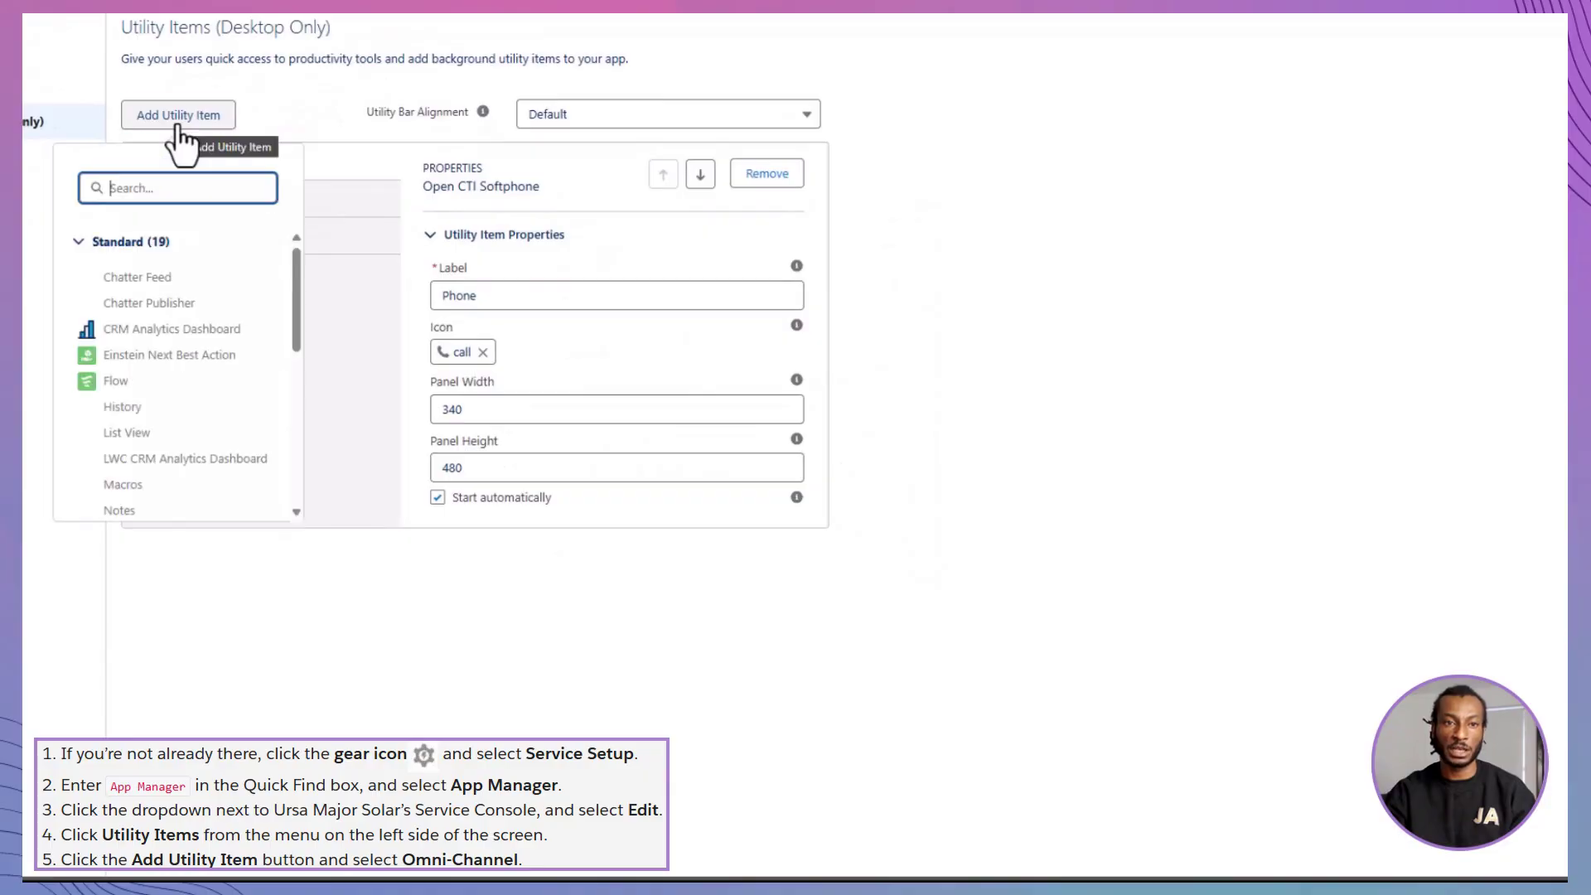
text(OMN)
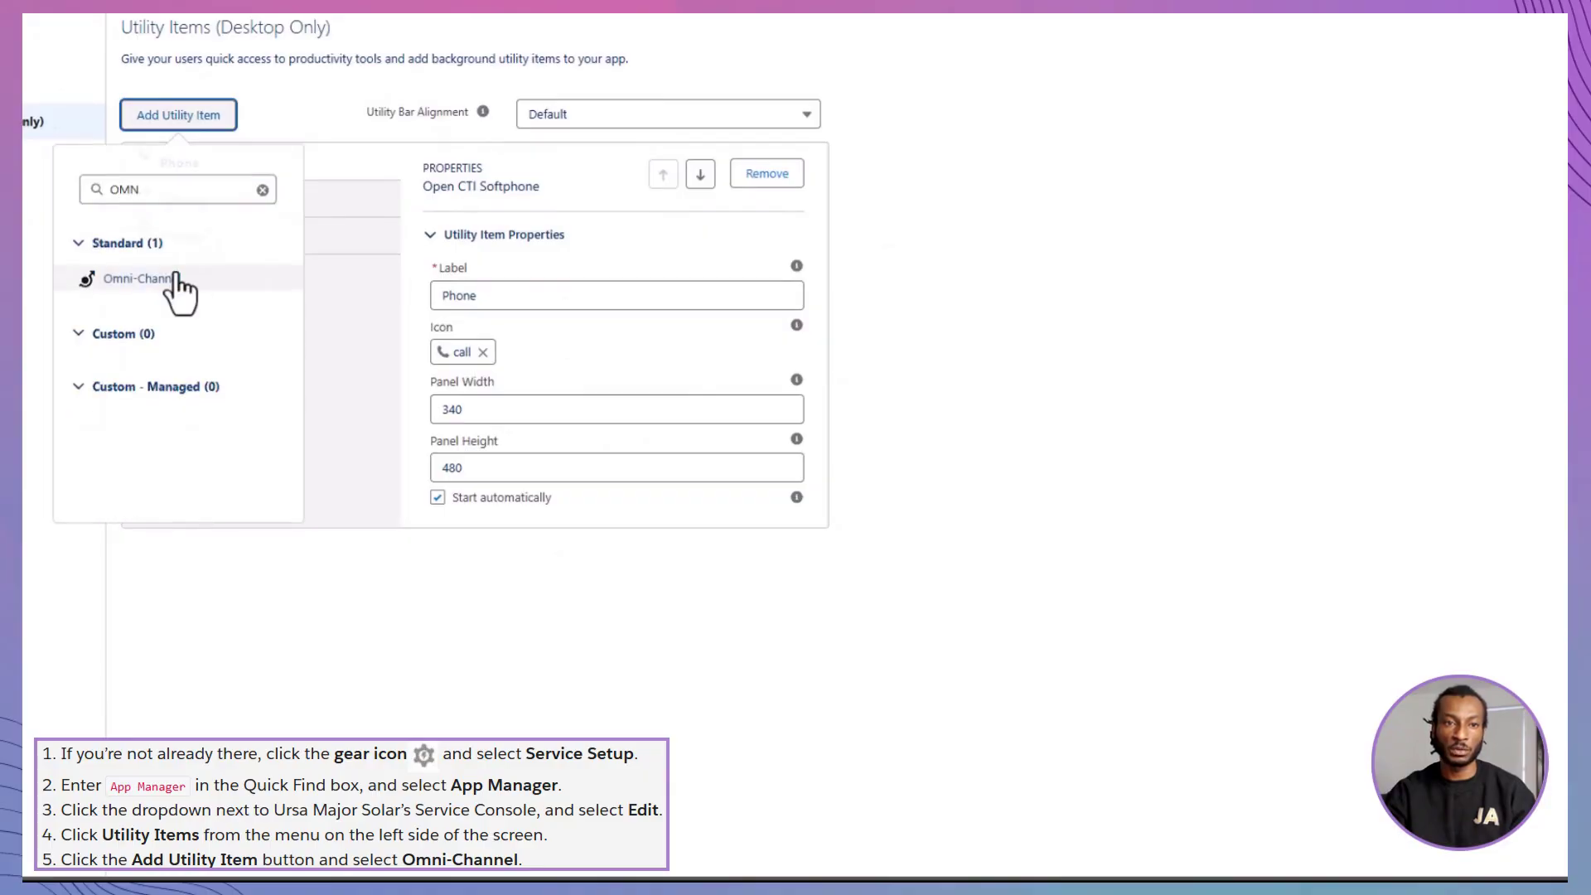
click(176, 282)
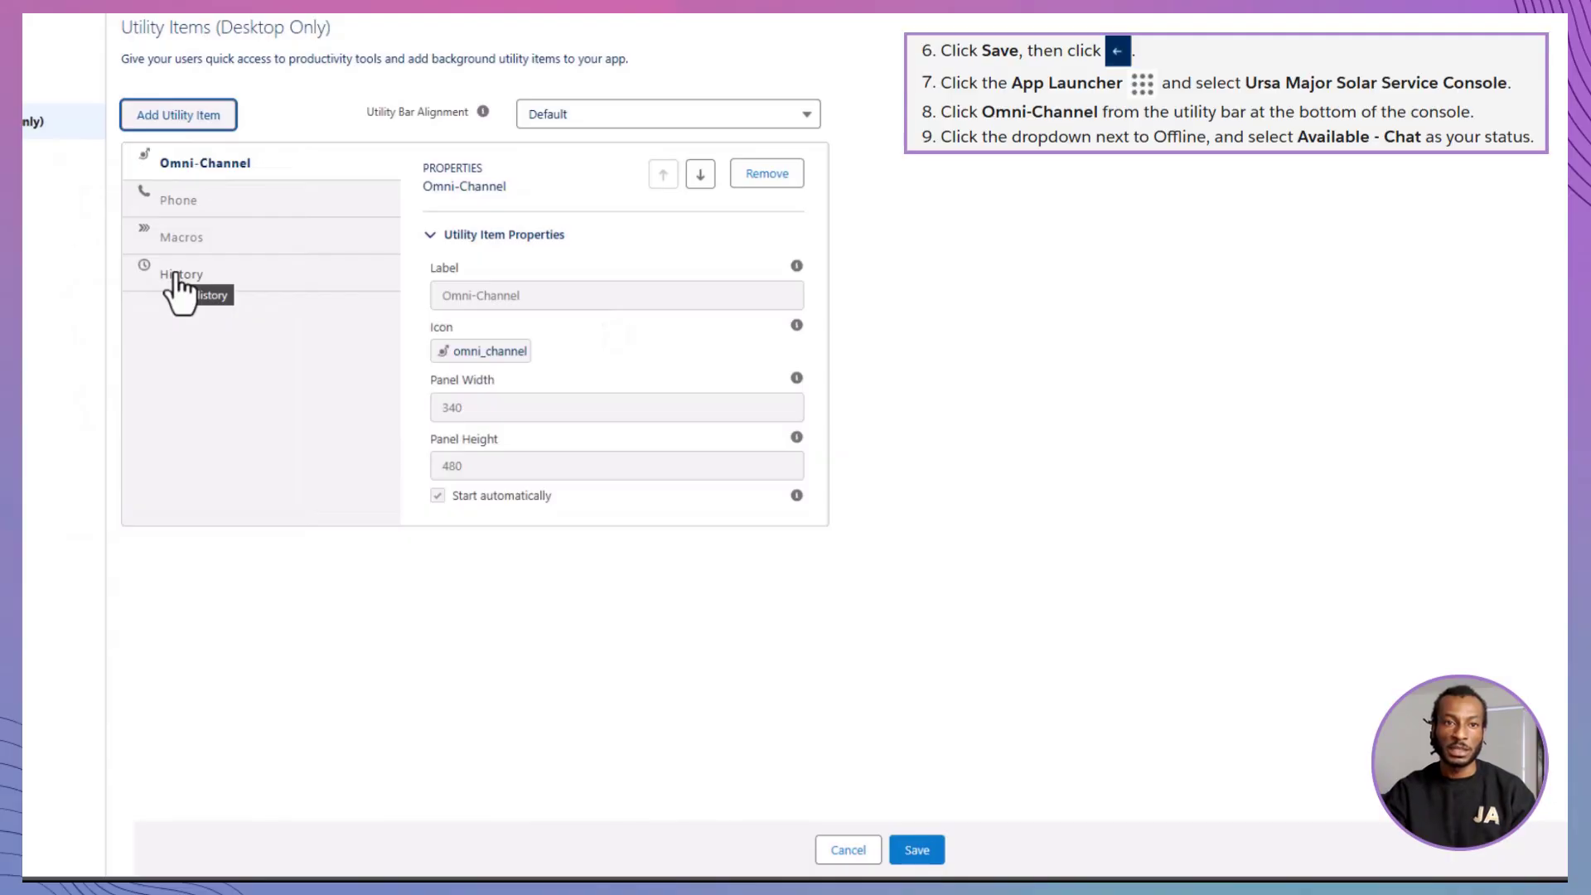
click(915, 850)
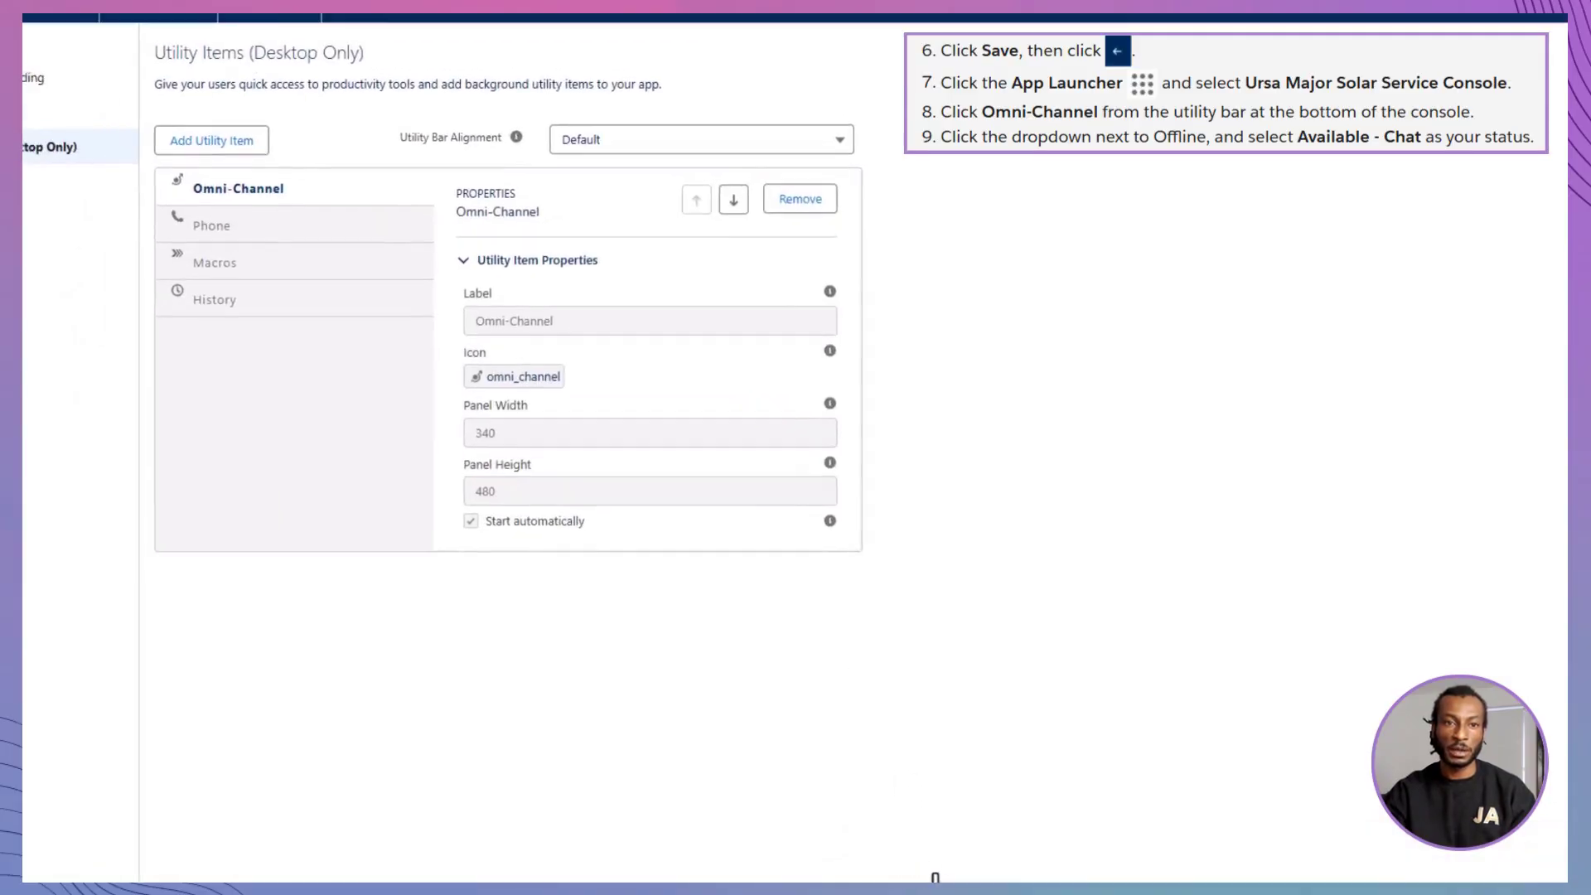
- Leave the app builder and show all apps in the App Launcher
click(42, 102)
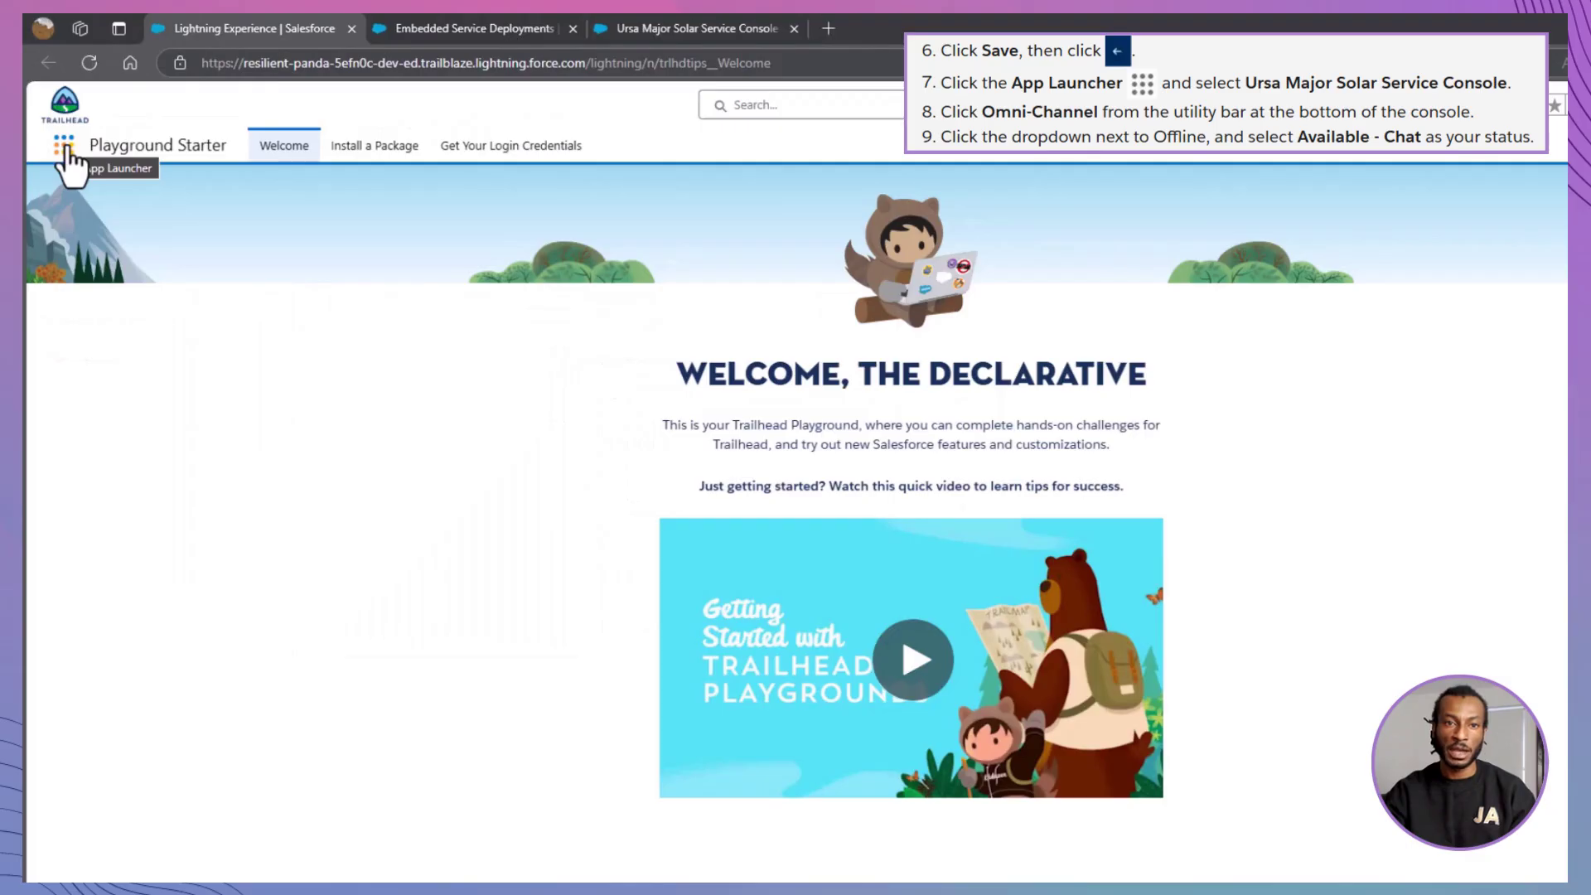
click(66, 147)
click(83, 501)
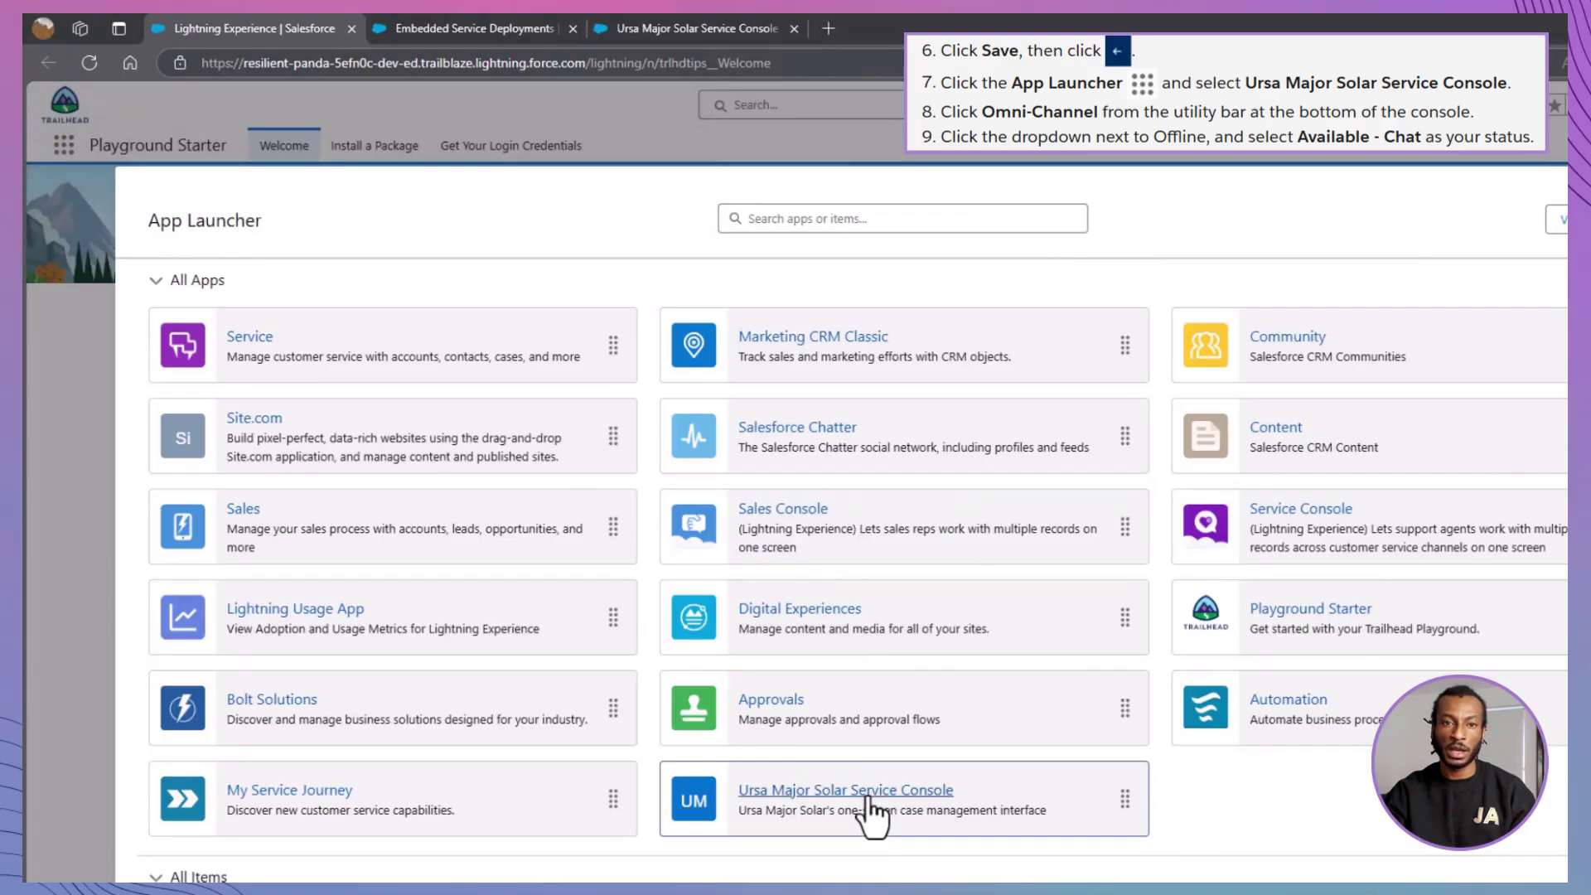
- Open the Ursa Major Solar Service Console and set Omni-Channel status to Available - Chat
click(862, 796)
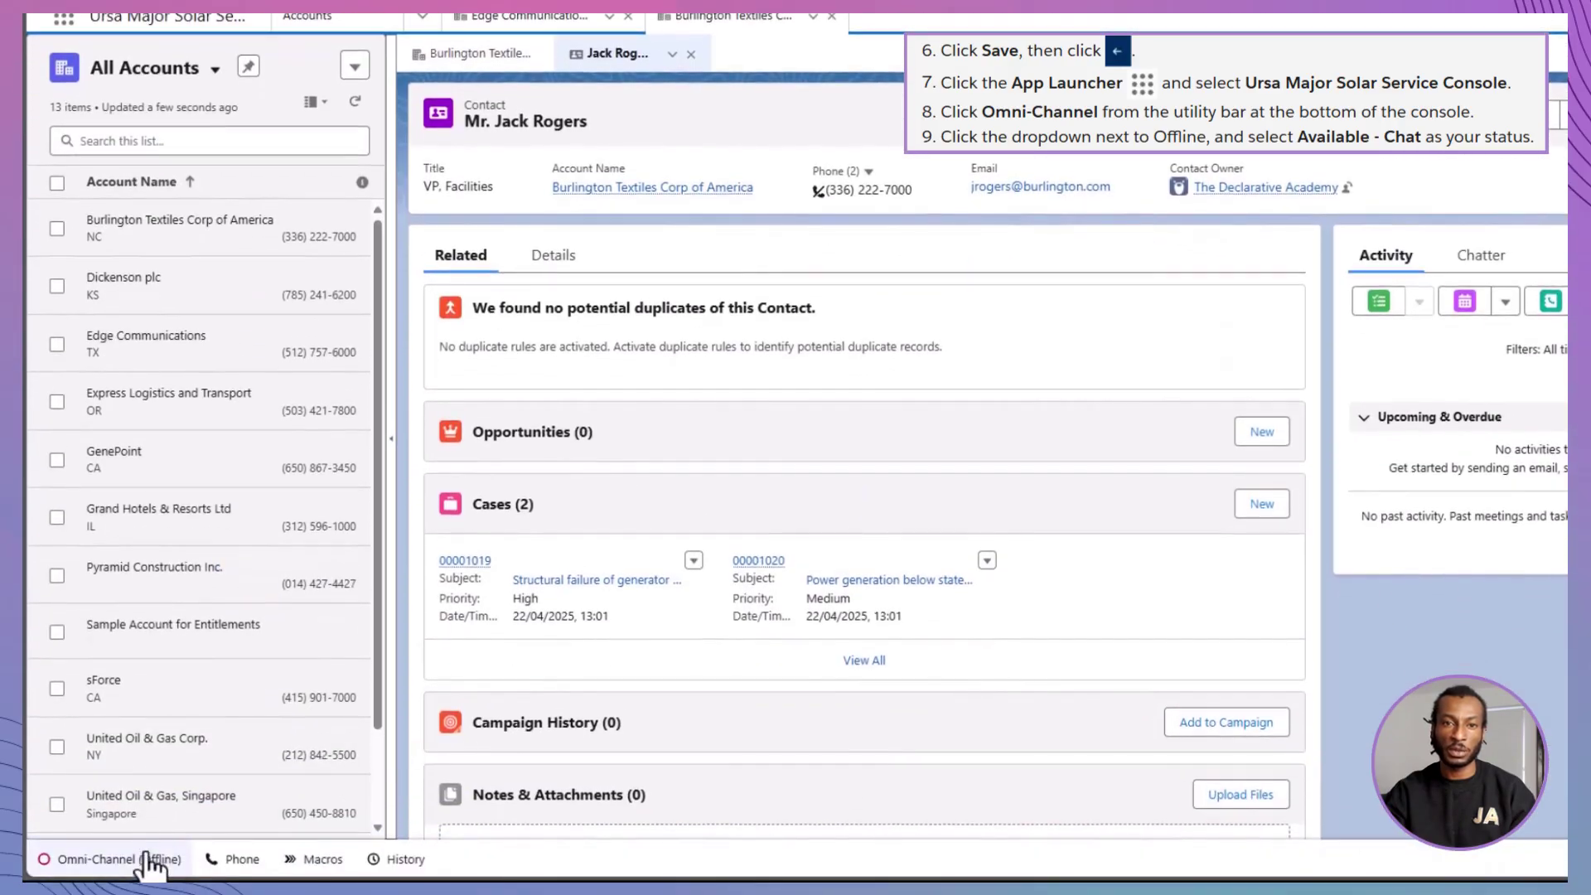
click(140, 873)
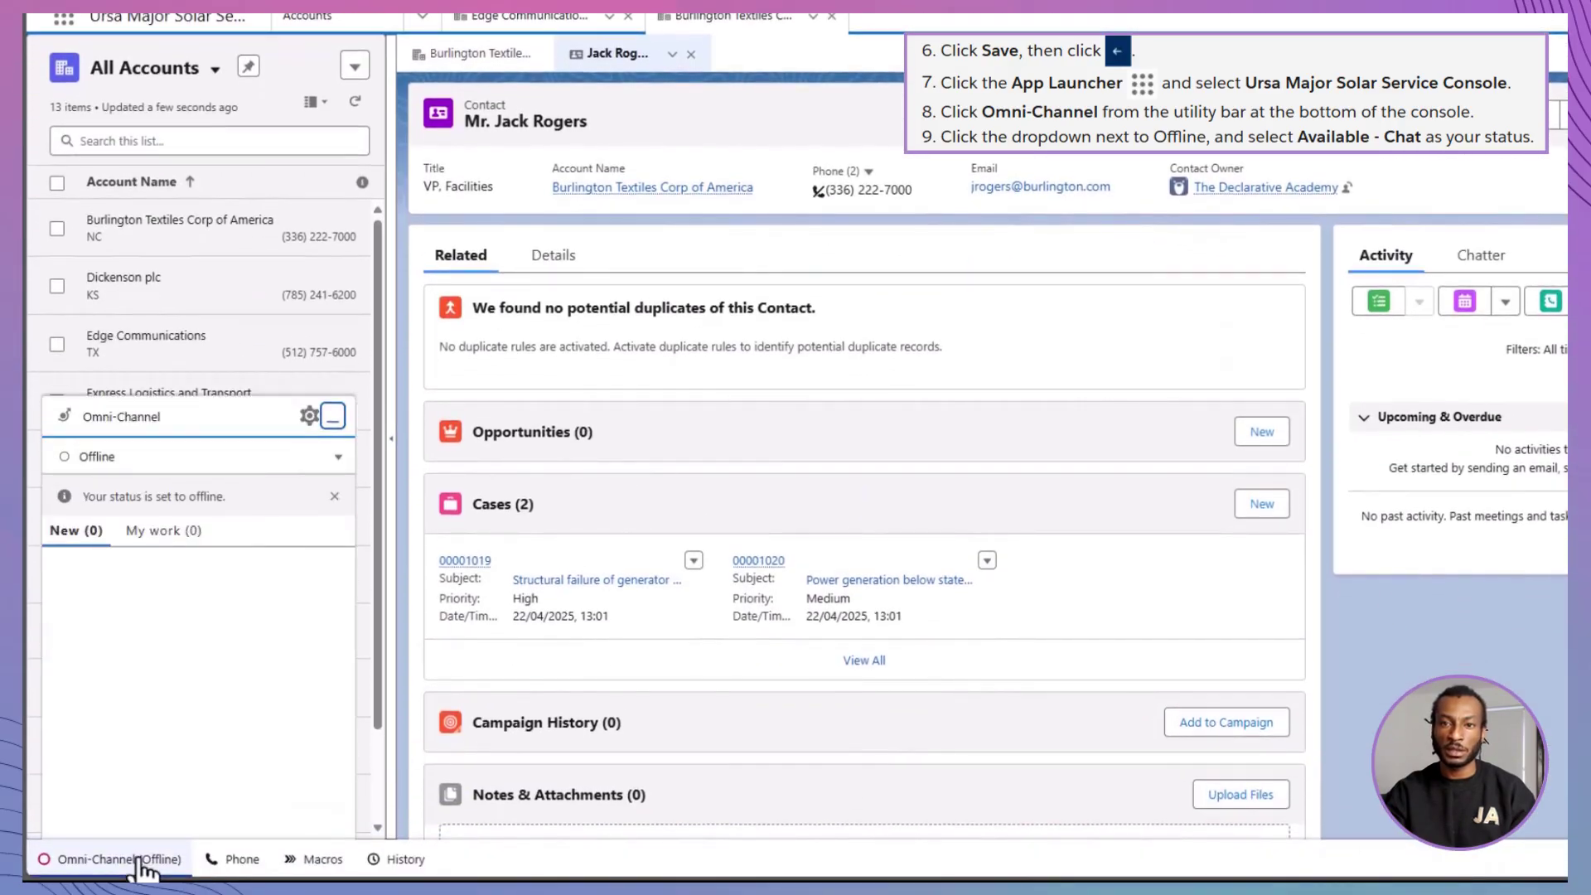
click(327, 459)
click(302, 488)
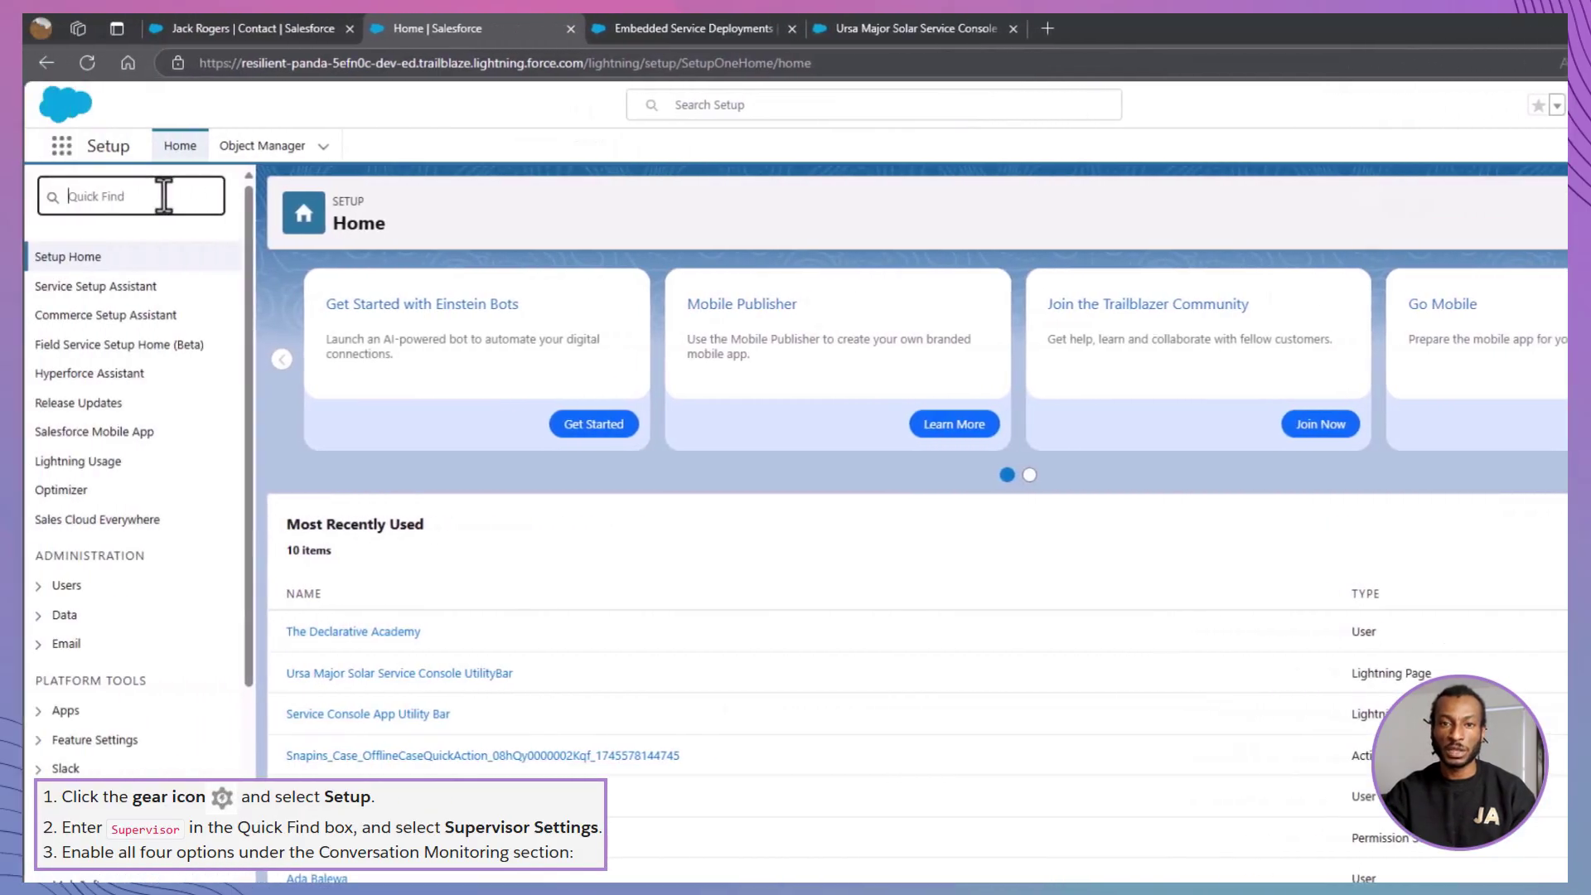
- Find Supervisor Settings and enable Agent sneak peek under Conversation Monitoring
text(Supervisor)
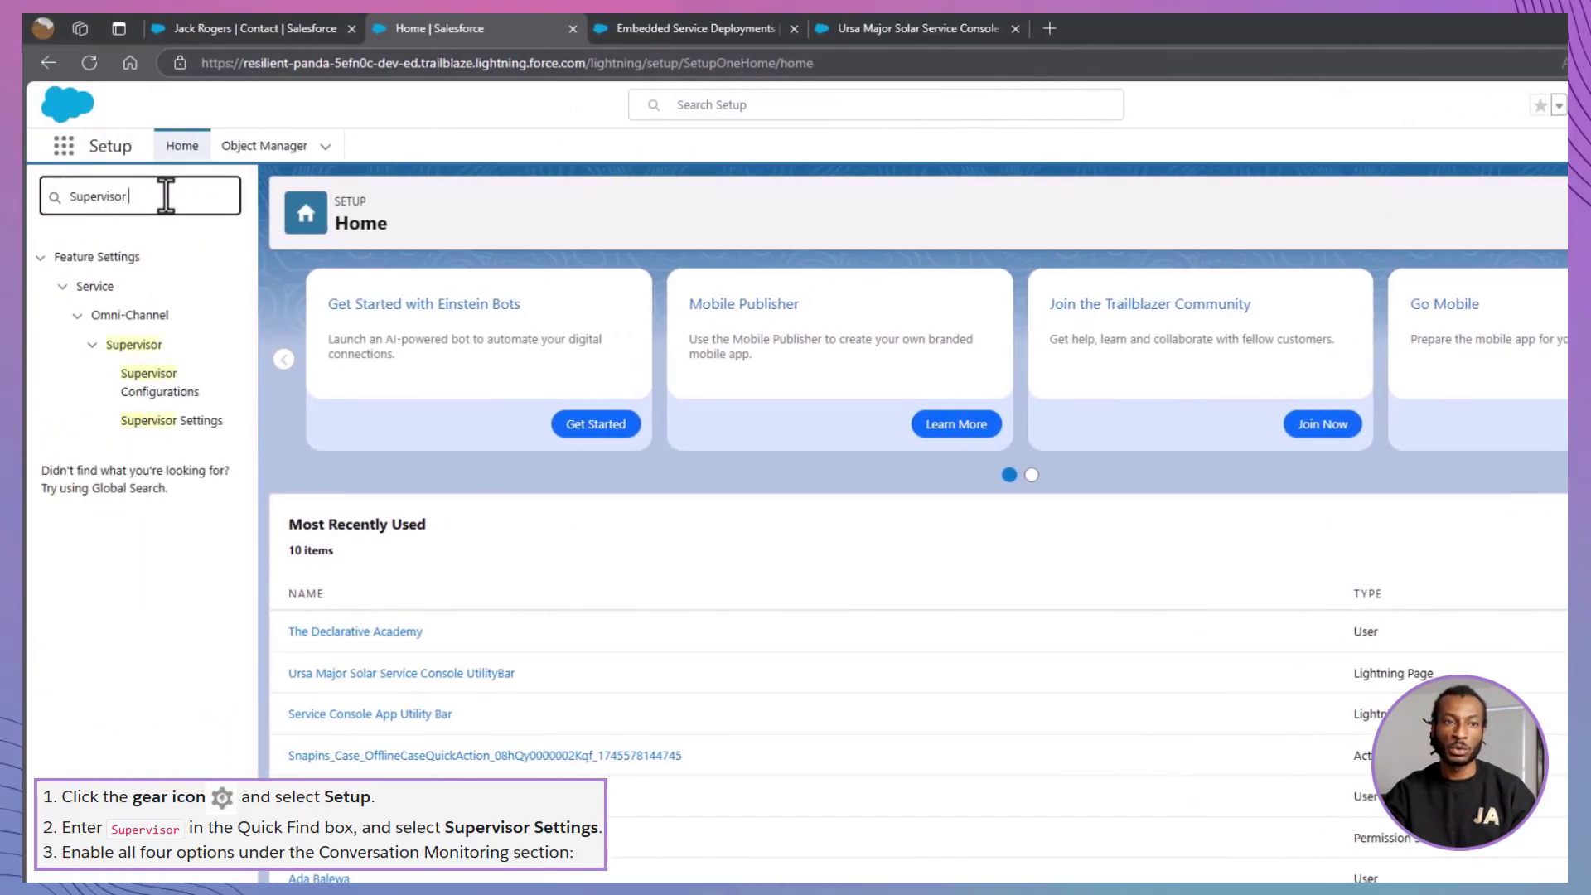
click(159, 421)
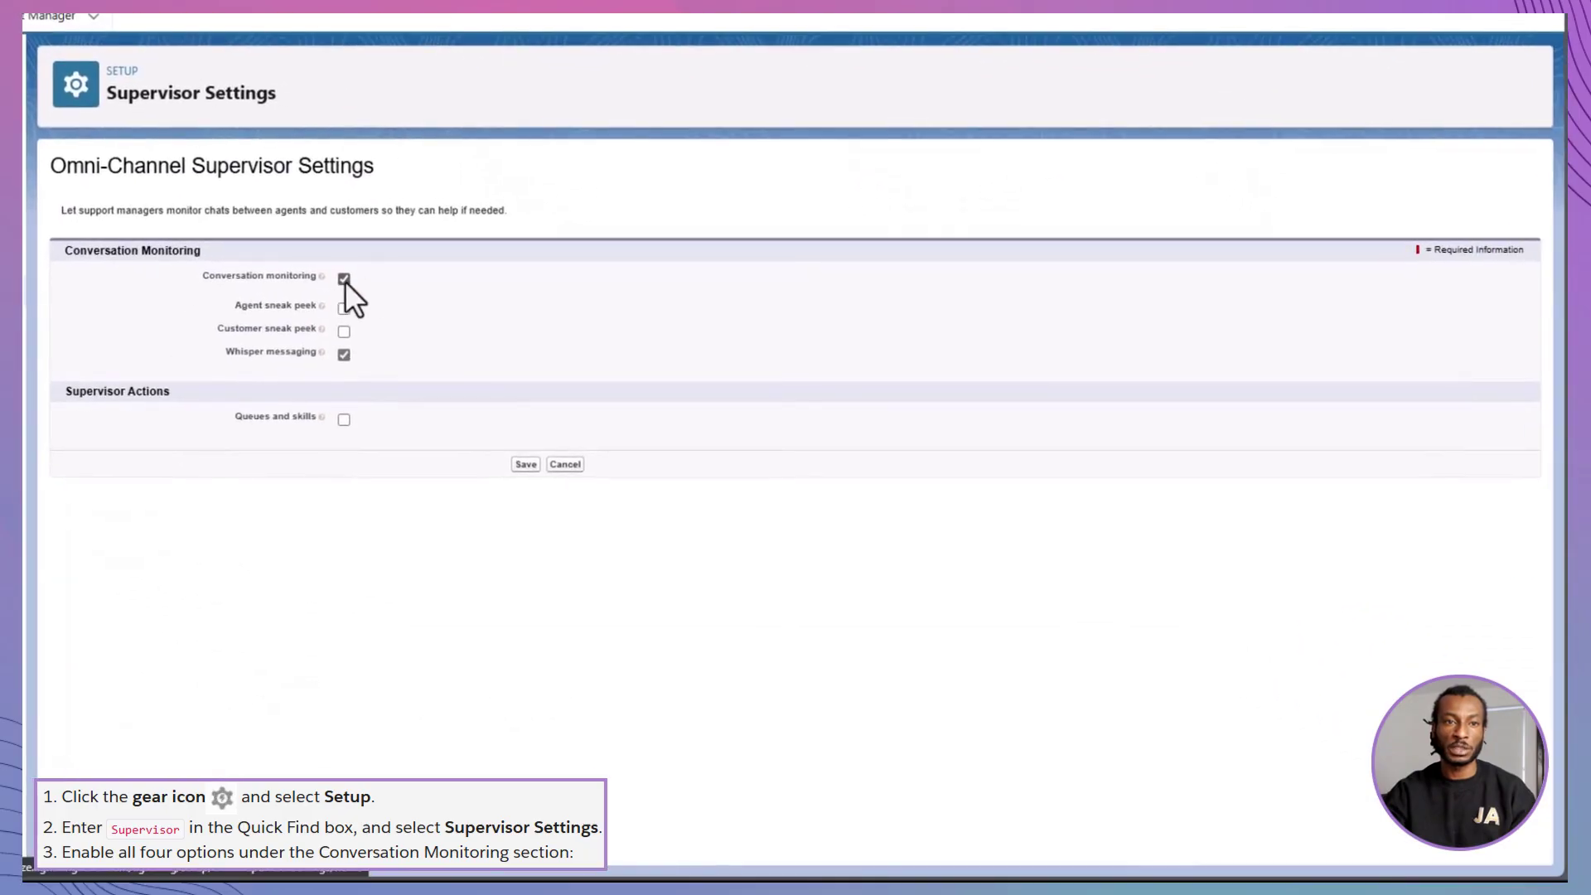
click(343, 308)
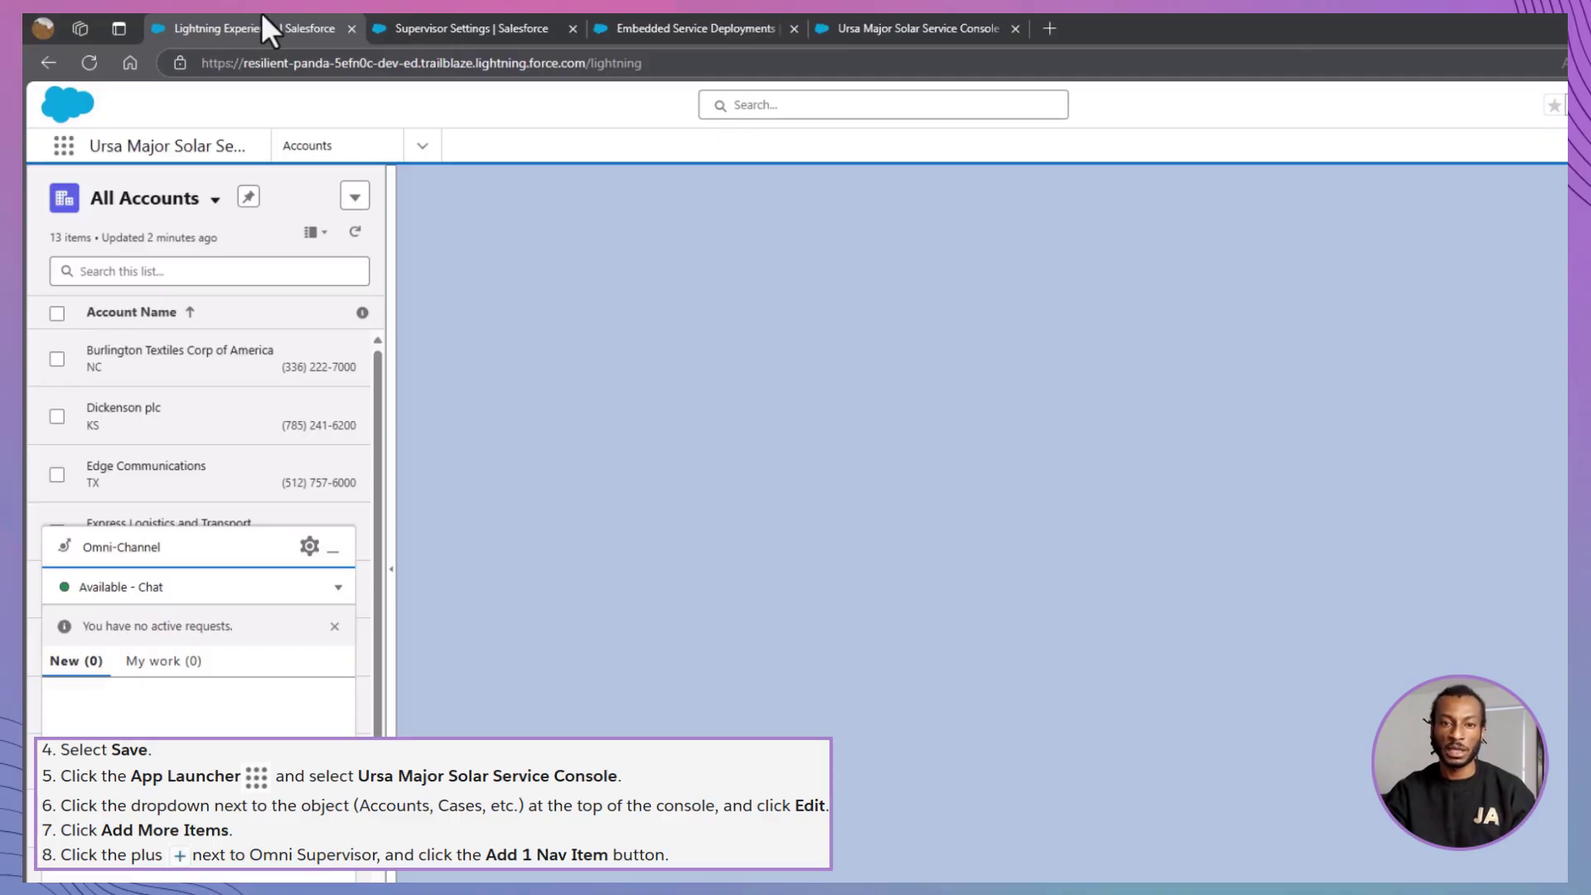
- Add Omni Supervisor to the console's navigation items and save the navigation bar
click(422, 148)
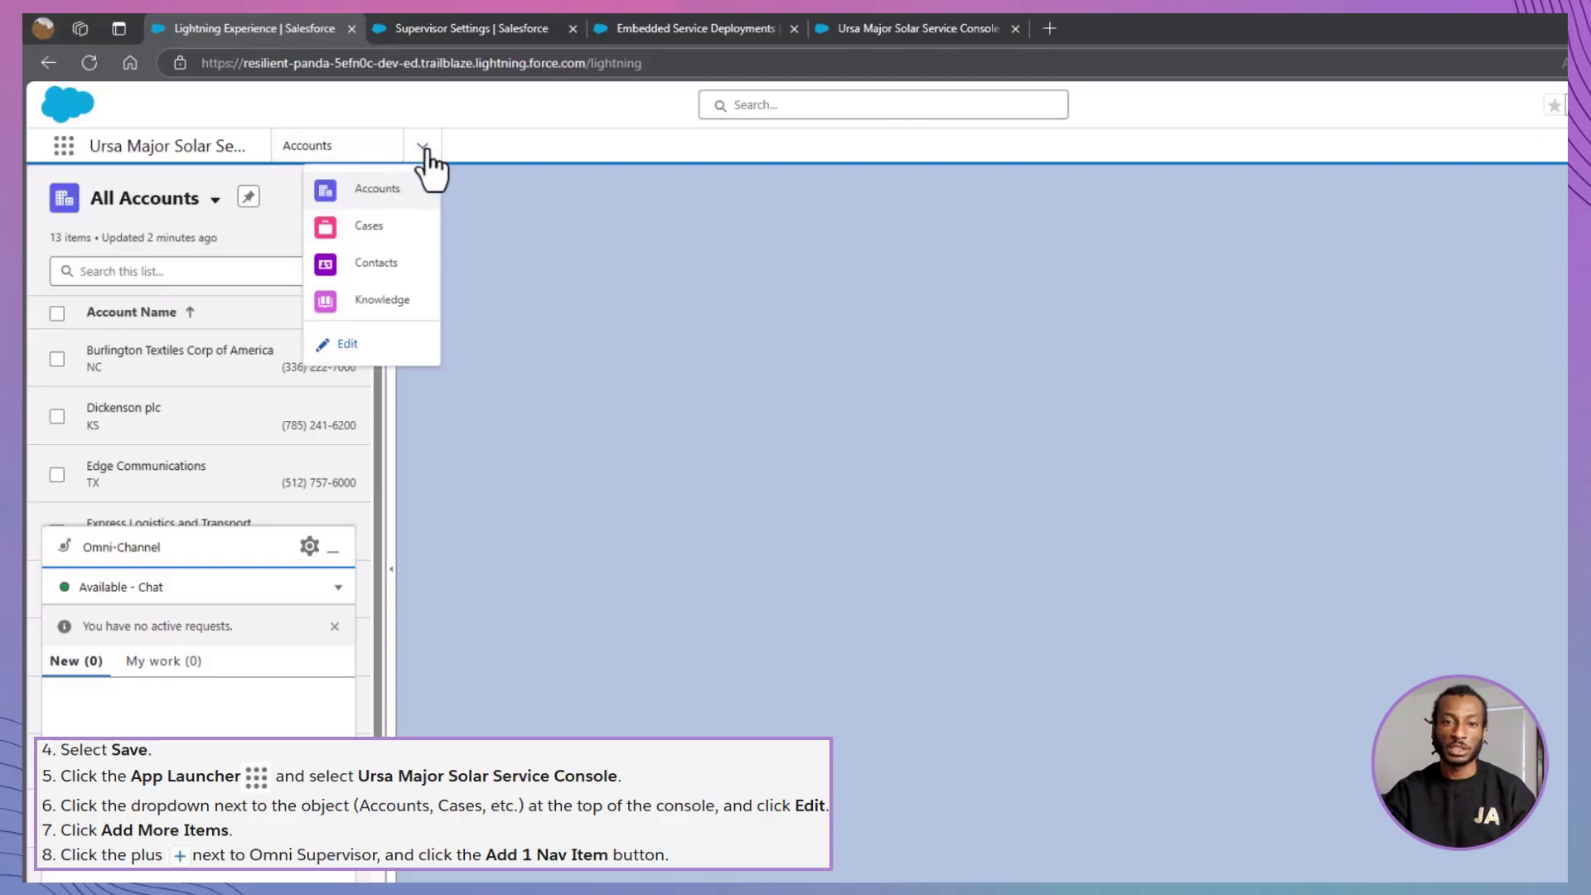
click(368, 345)
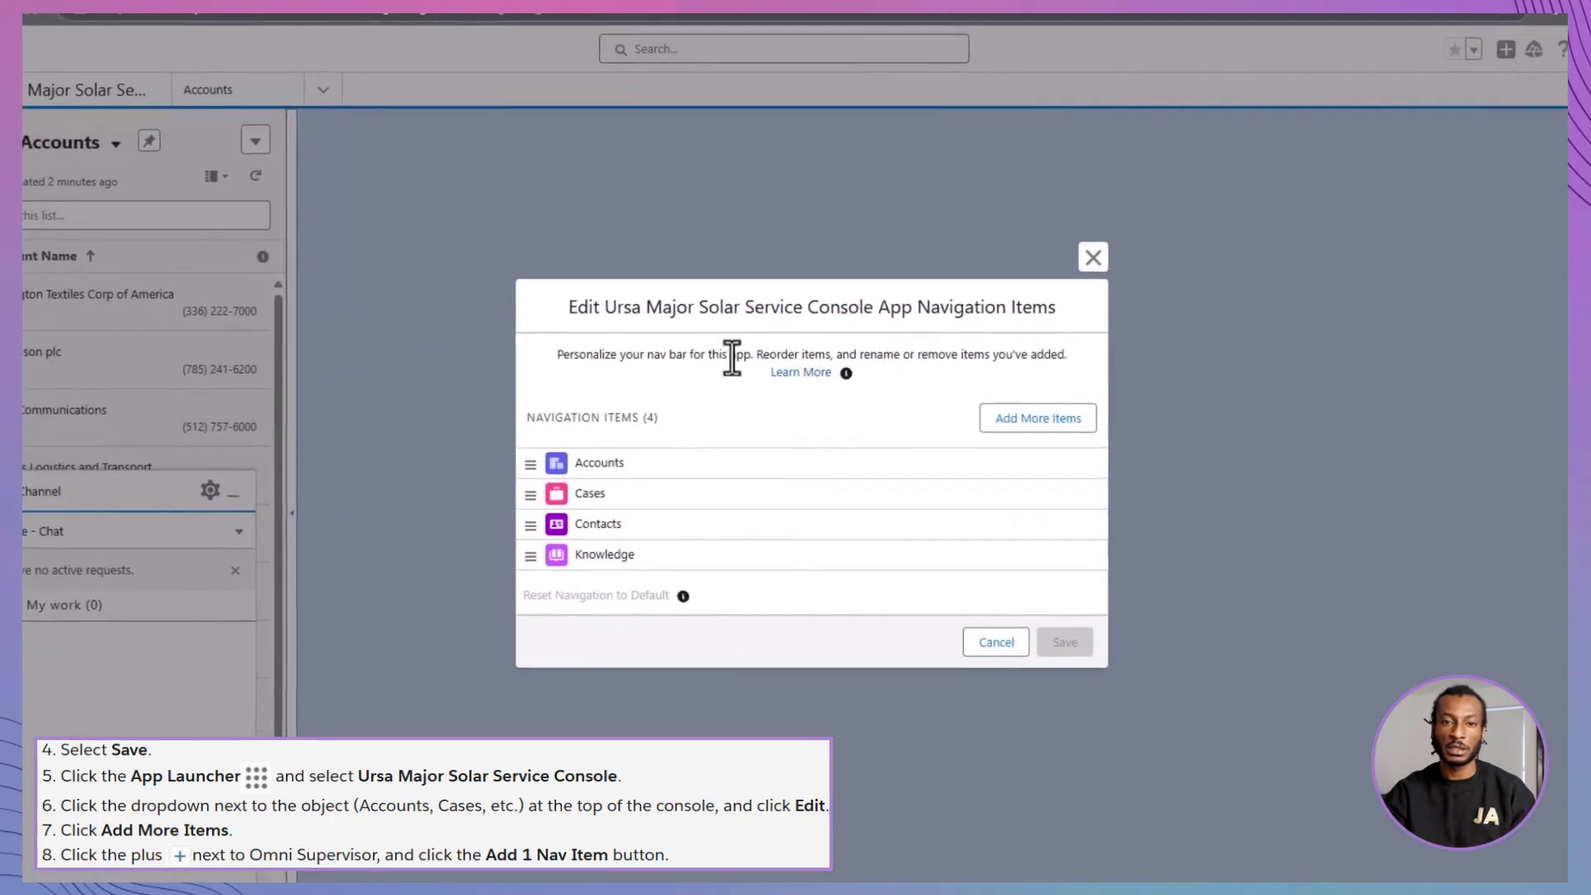
click(1158, 484)
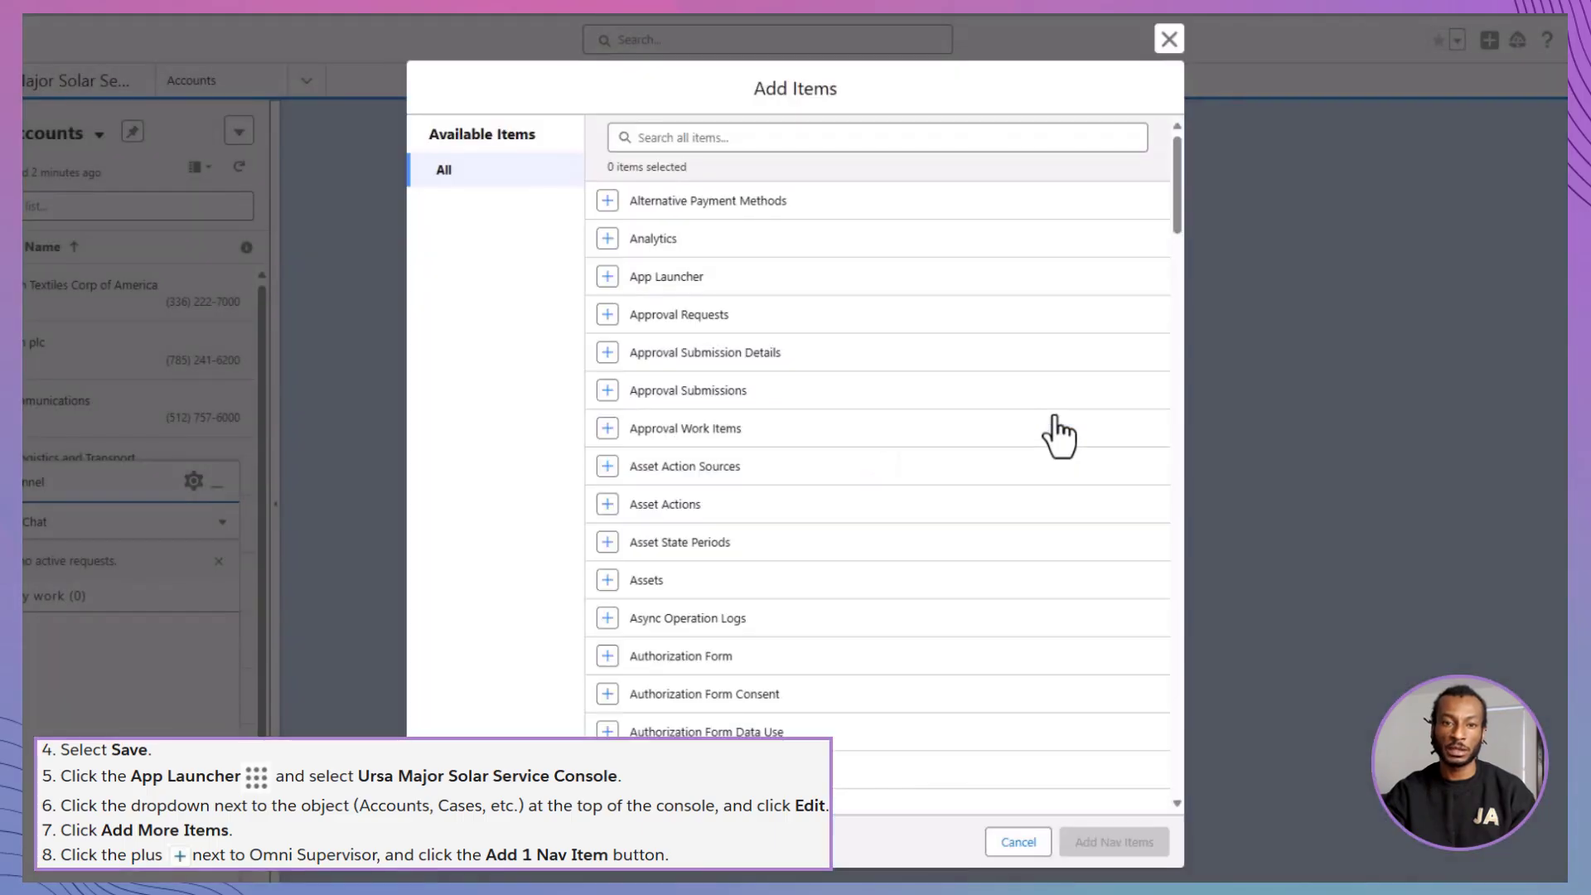
click(918, 139)
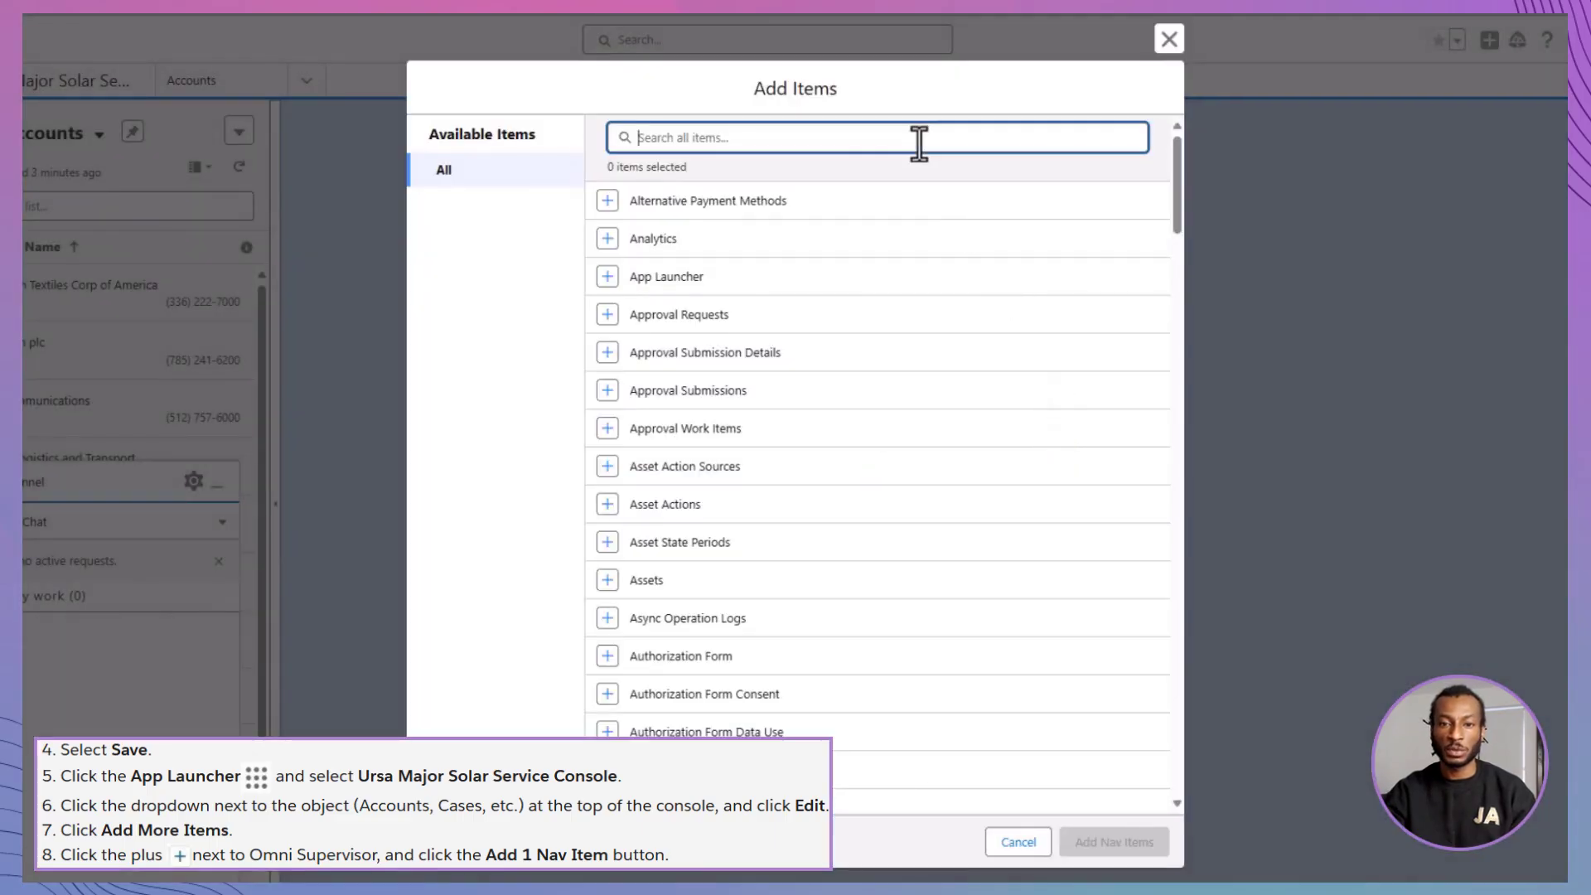
text(OM)
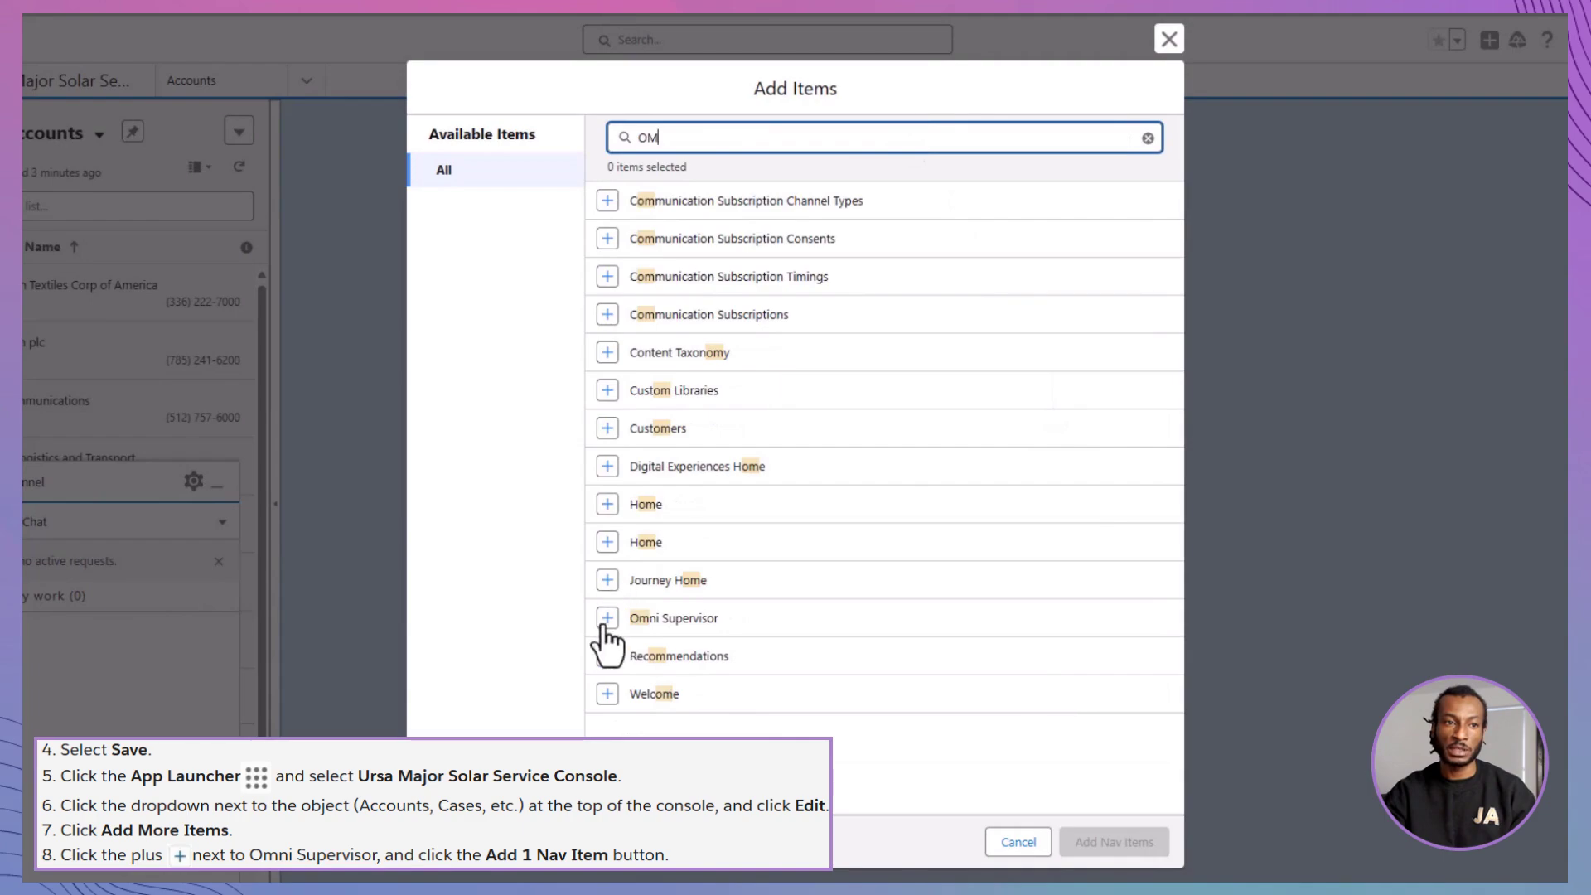
click(605, 623)
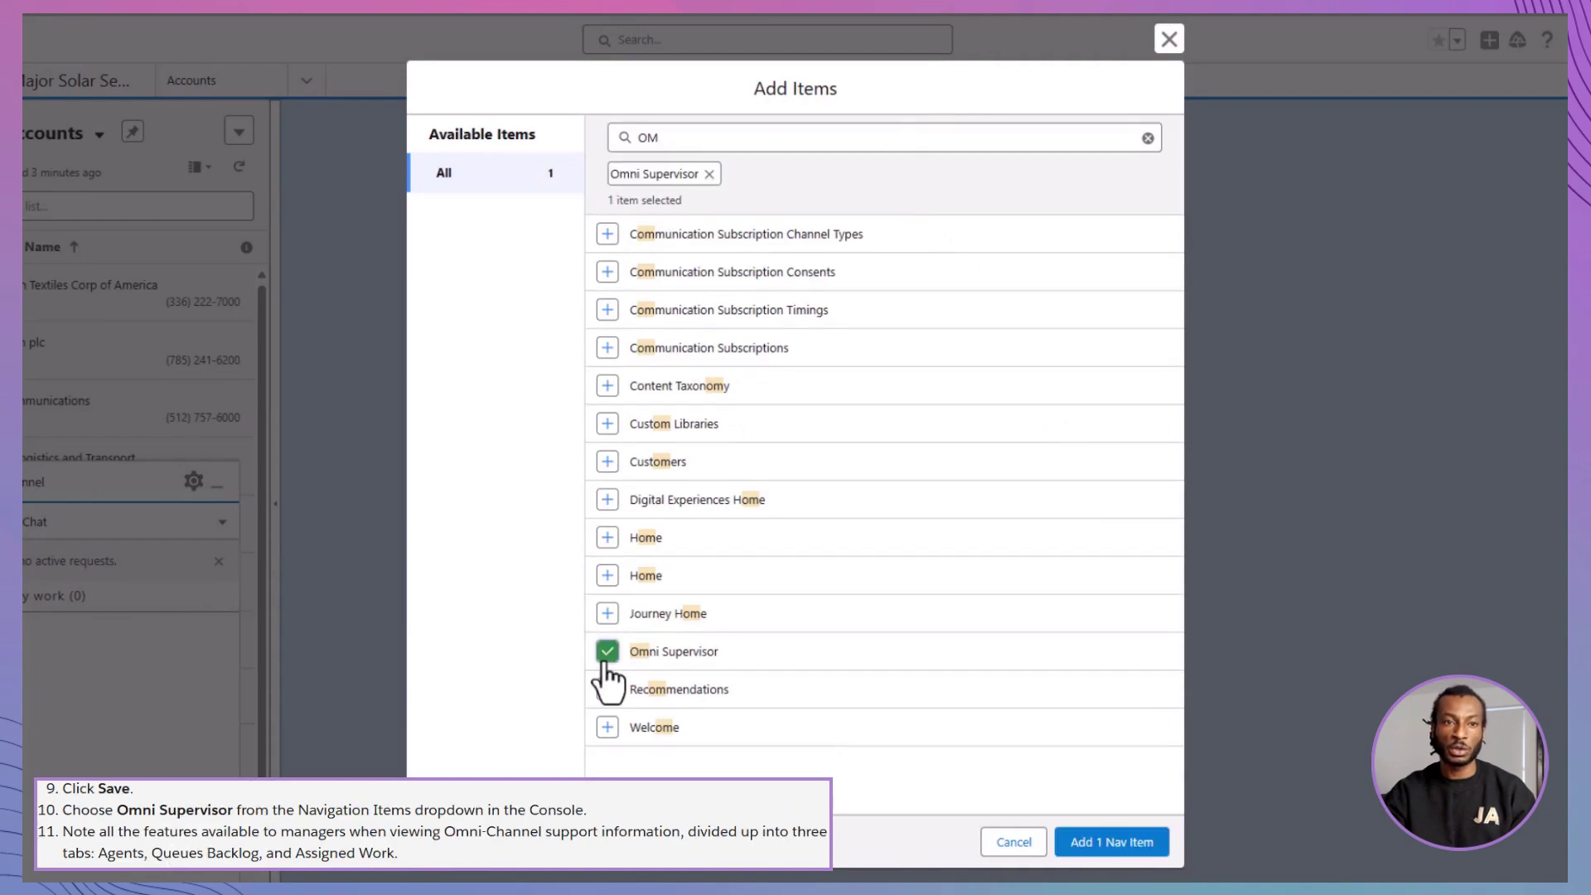
click(1110, 844)
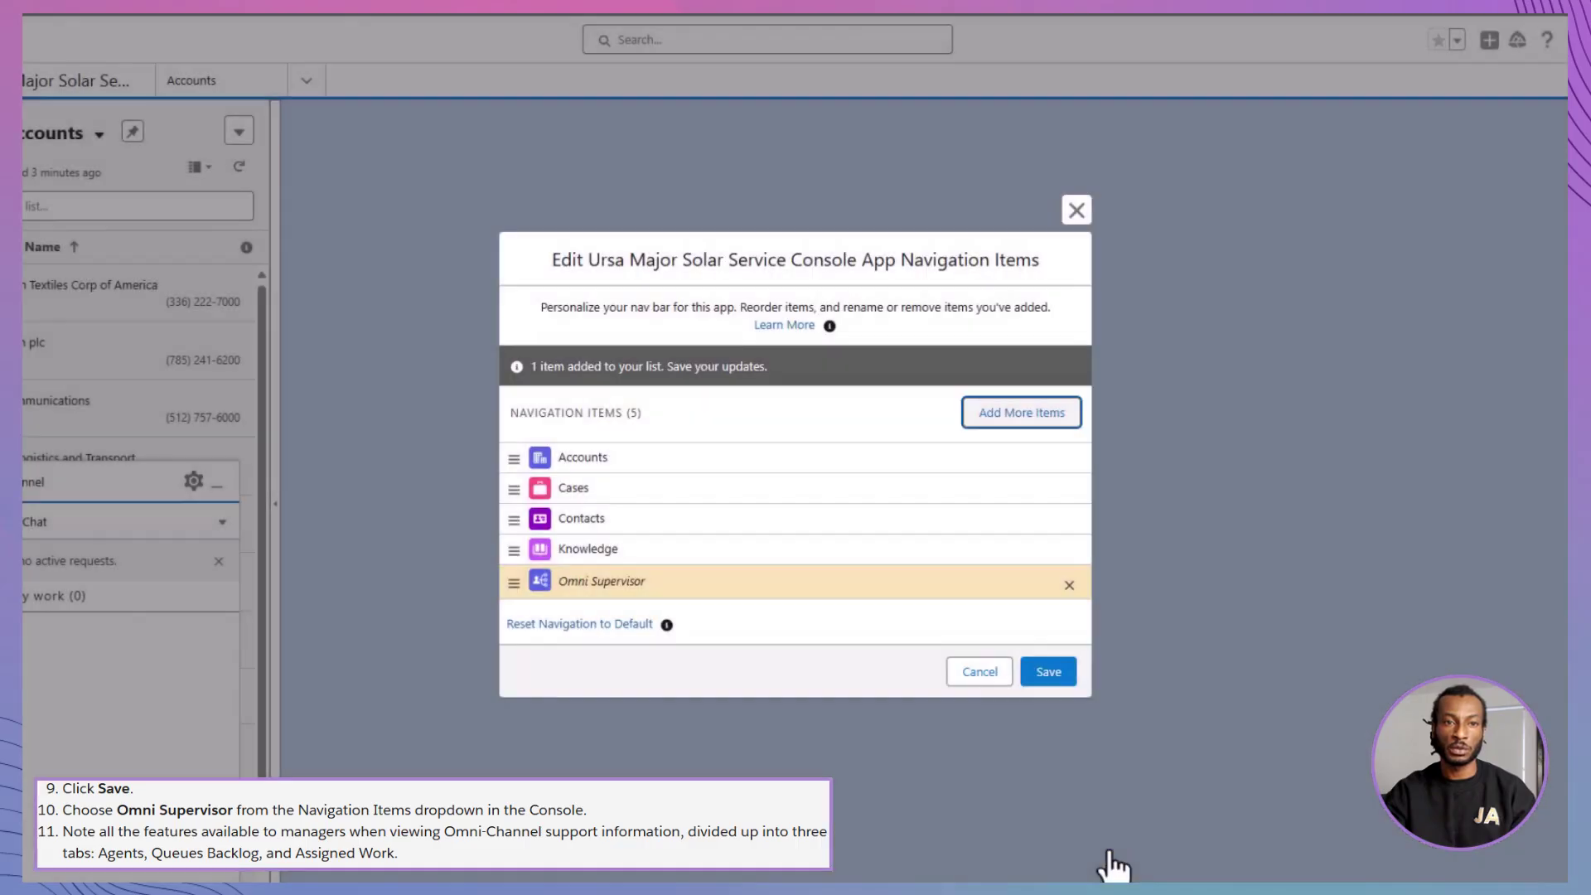
click(1048, 671)
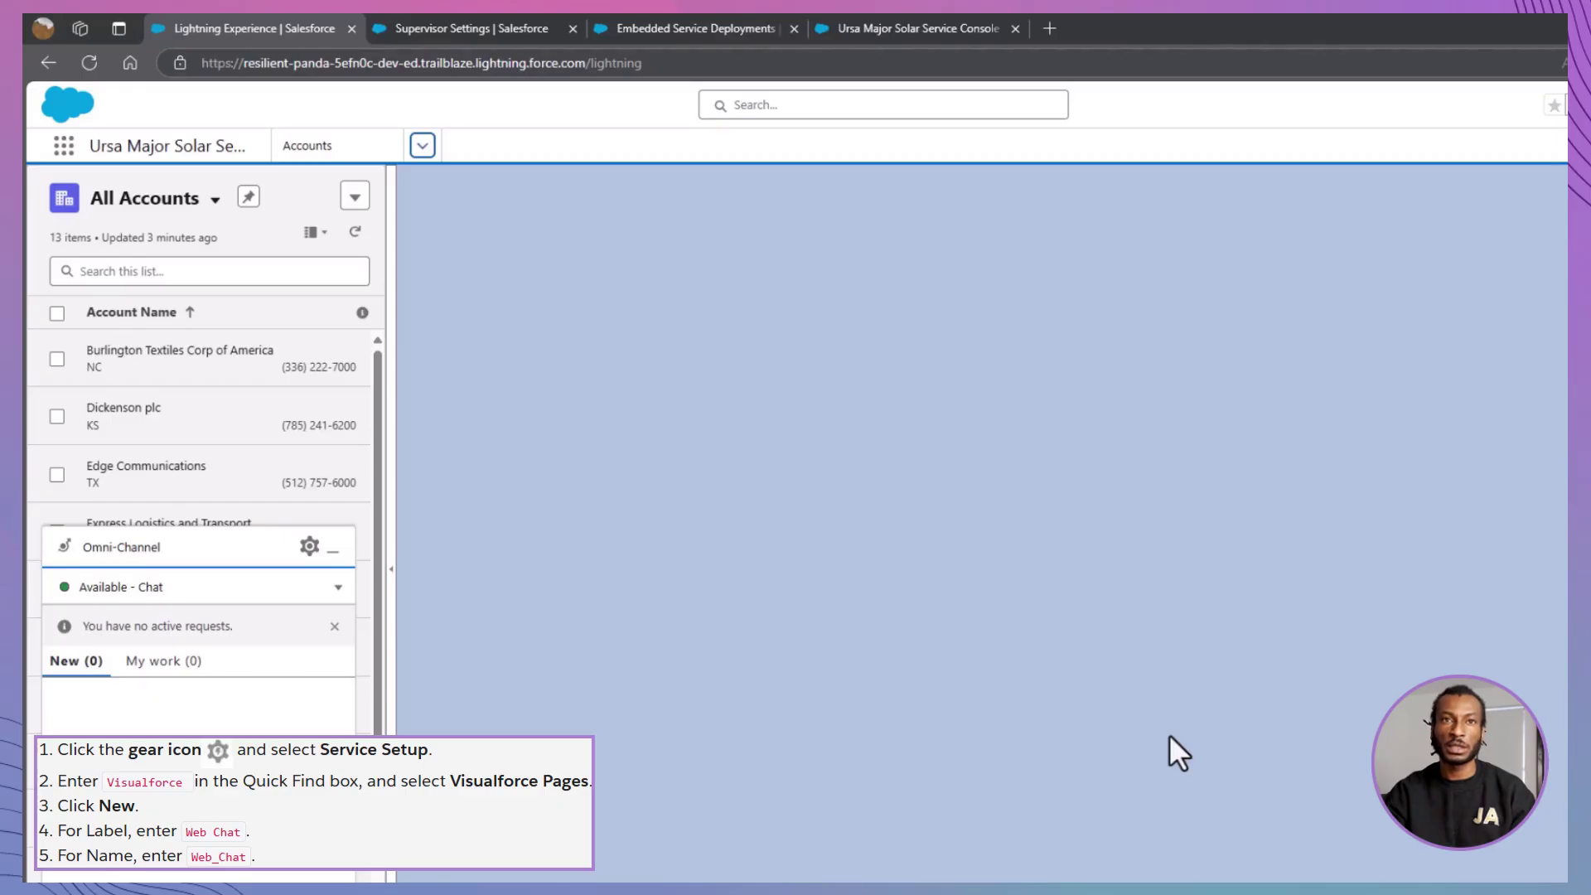
- Go to Visualforce Pages in Setup and start a new page
click(508, 25)
click(693, 25)
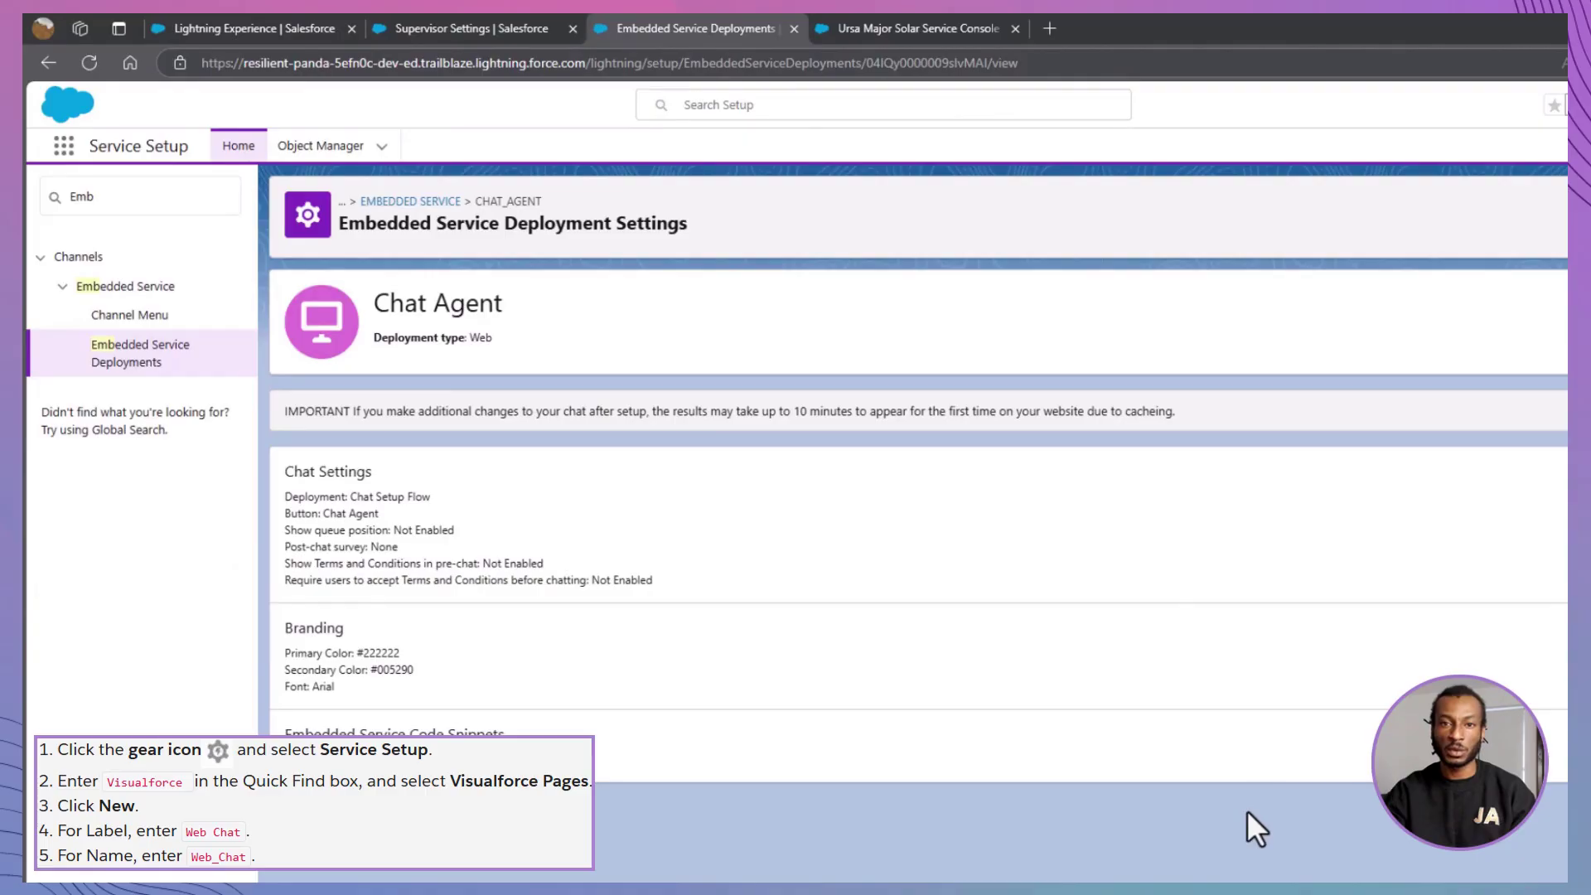
double_click(50, 196)
text(Visu)
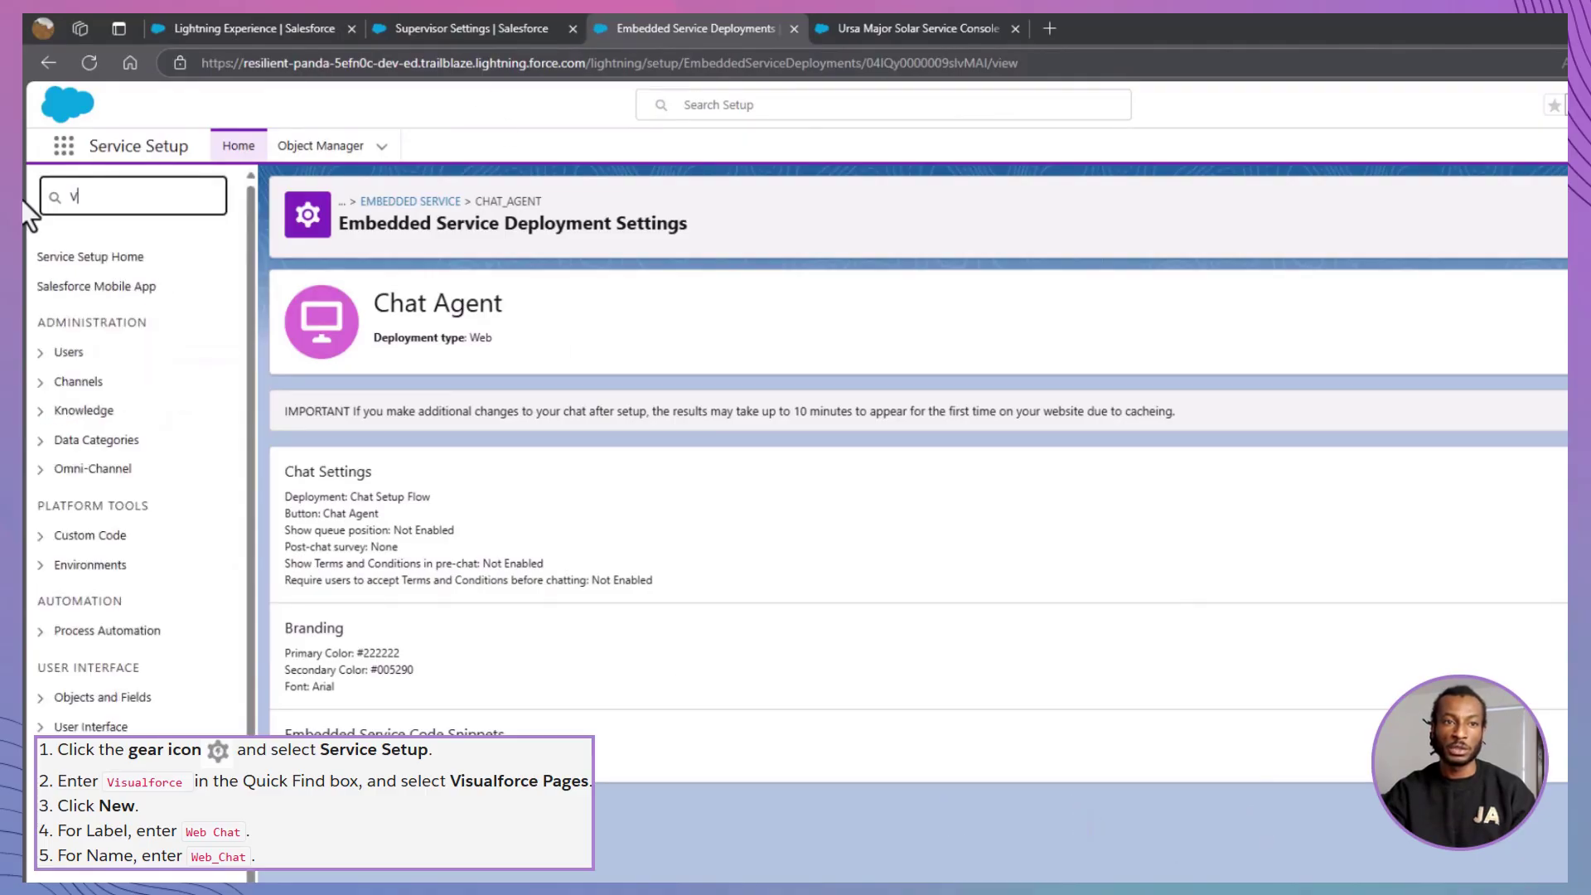
click(152, 300)
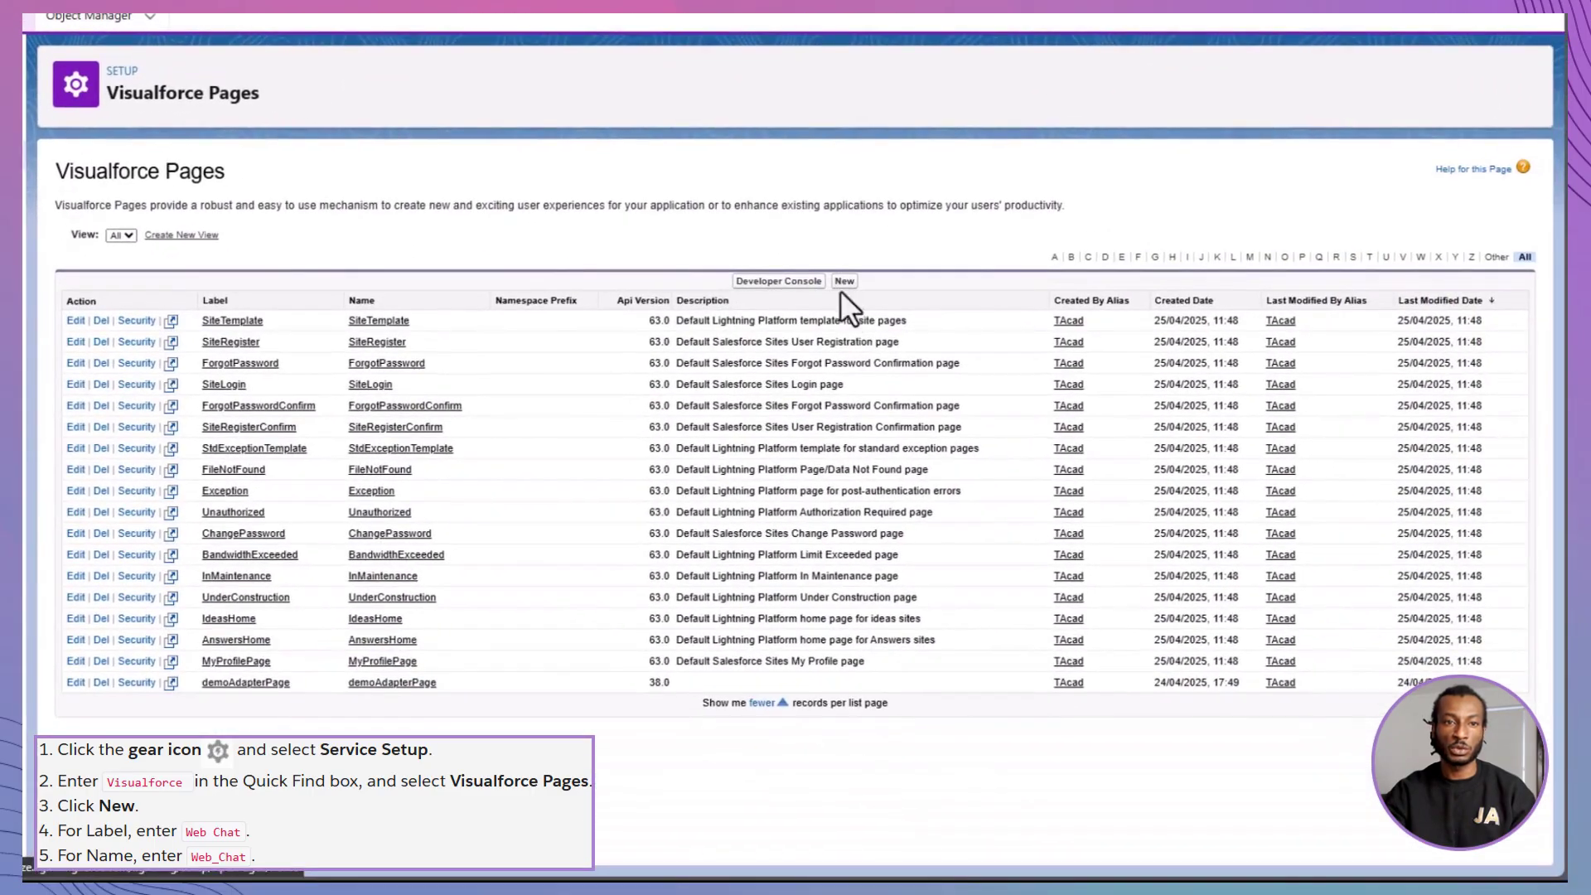
click(1128, 400)
- Label the page 'Web Chat' with description 'Ursa Major Solar's test website for web chat'
click(489, 273)
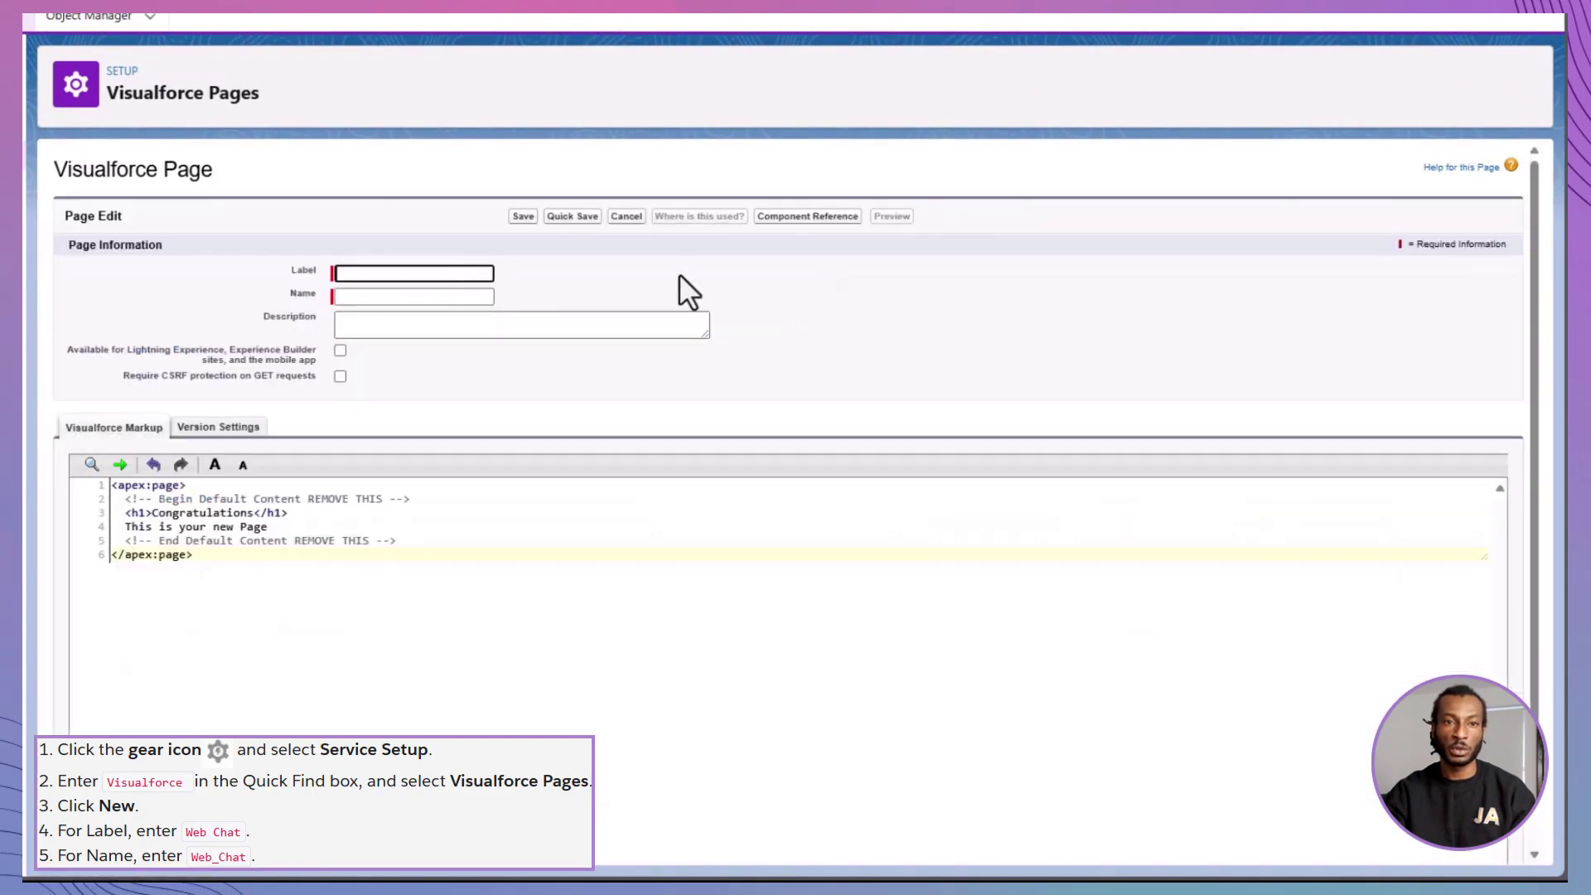
text(Web Chat)
key(Tab)
click(497, 331)
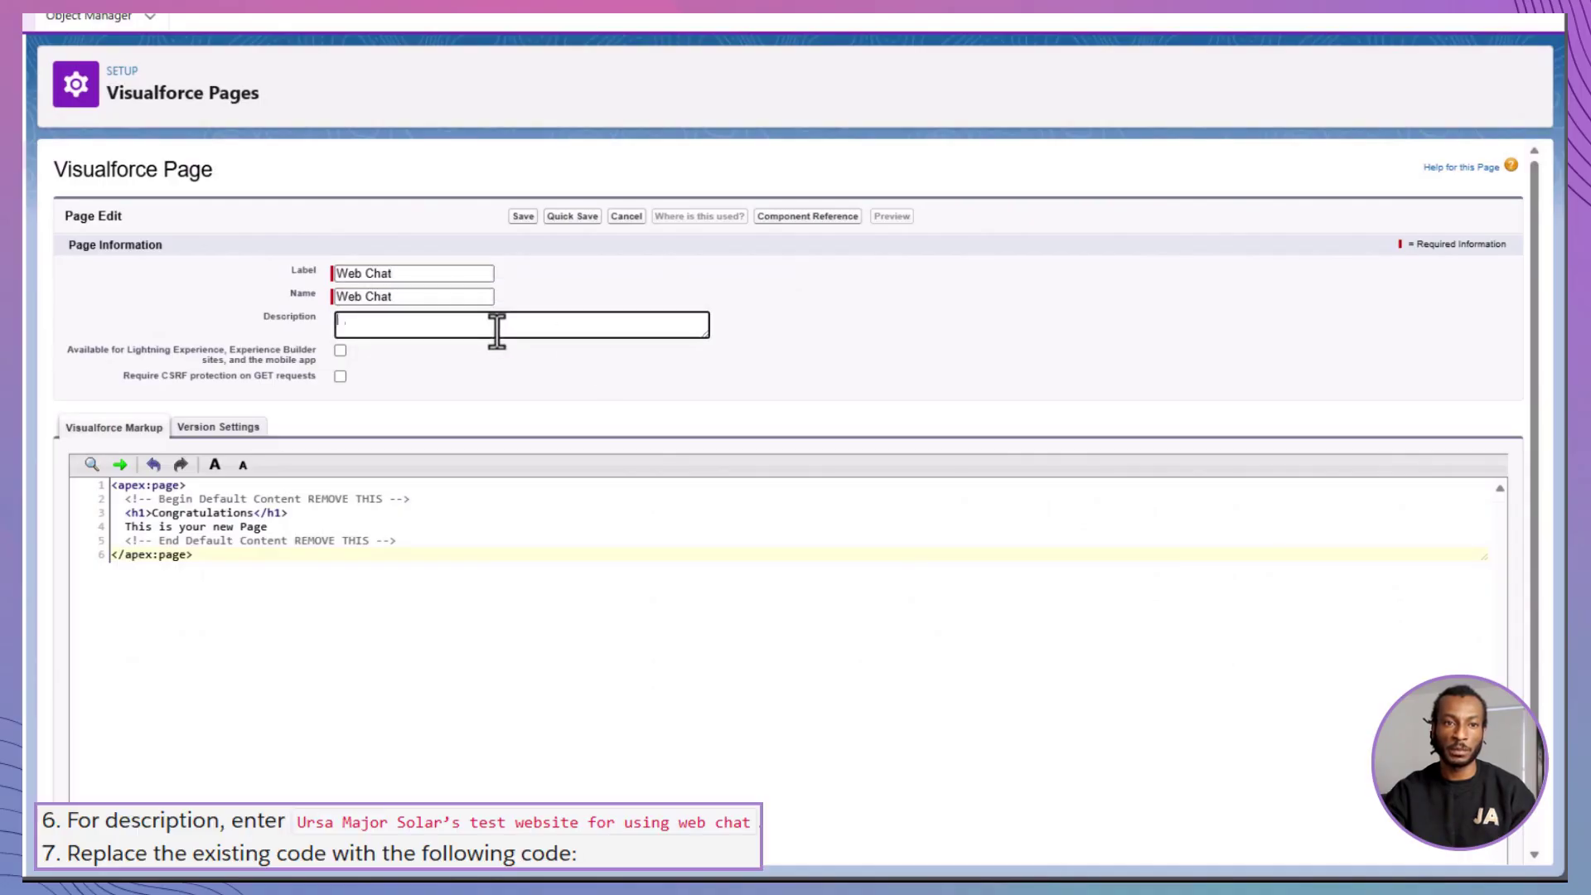
text(Ursa Major Solar)
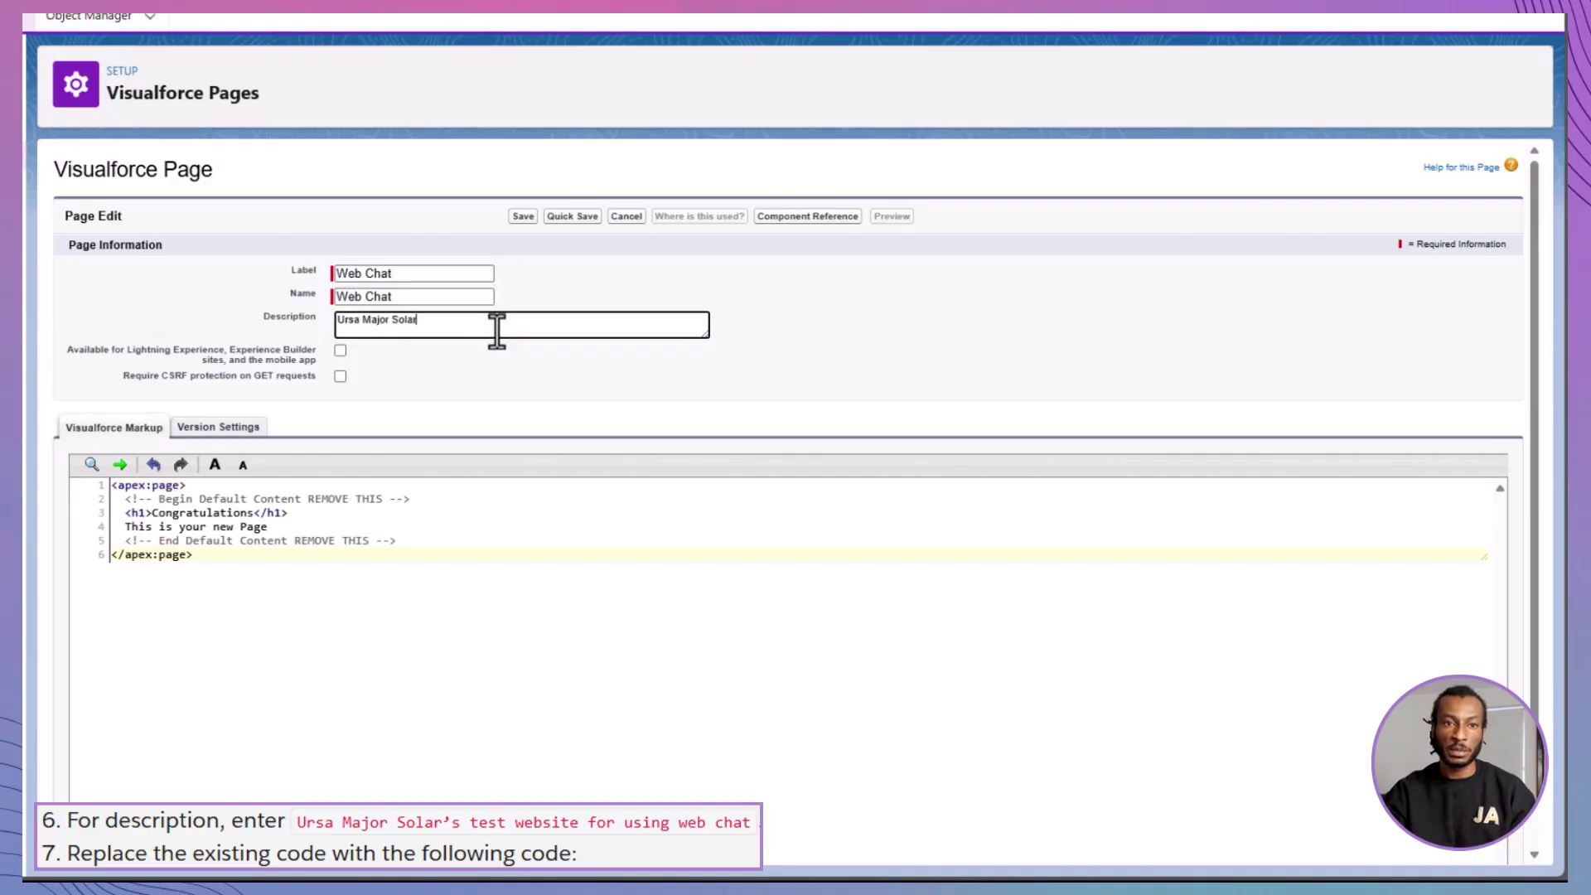
text('s test website for web chat)
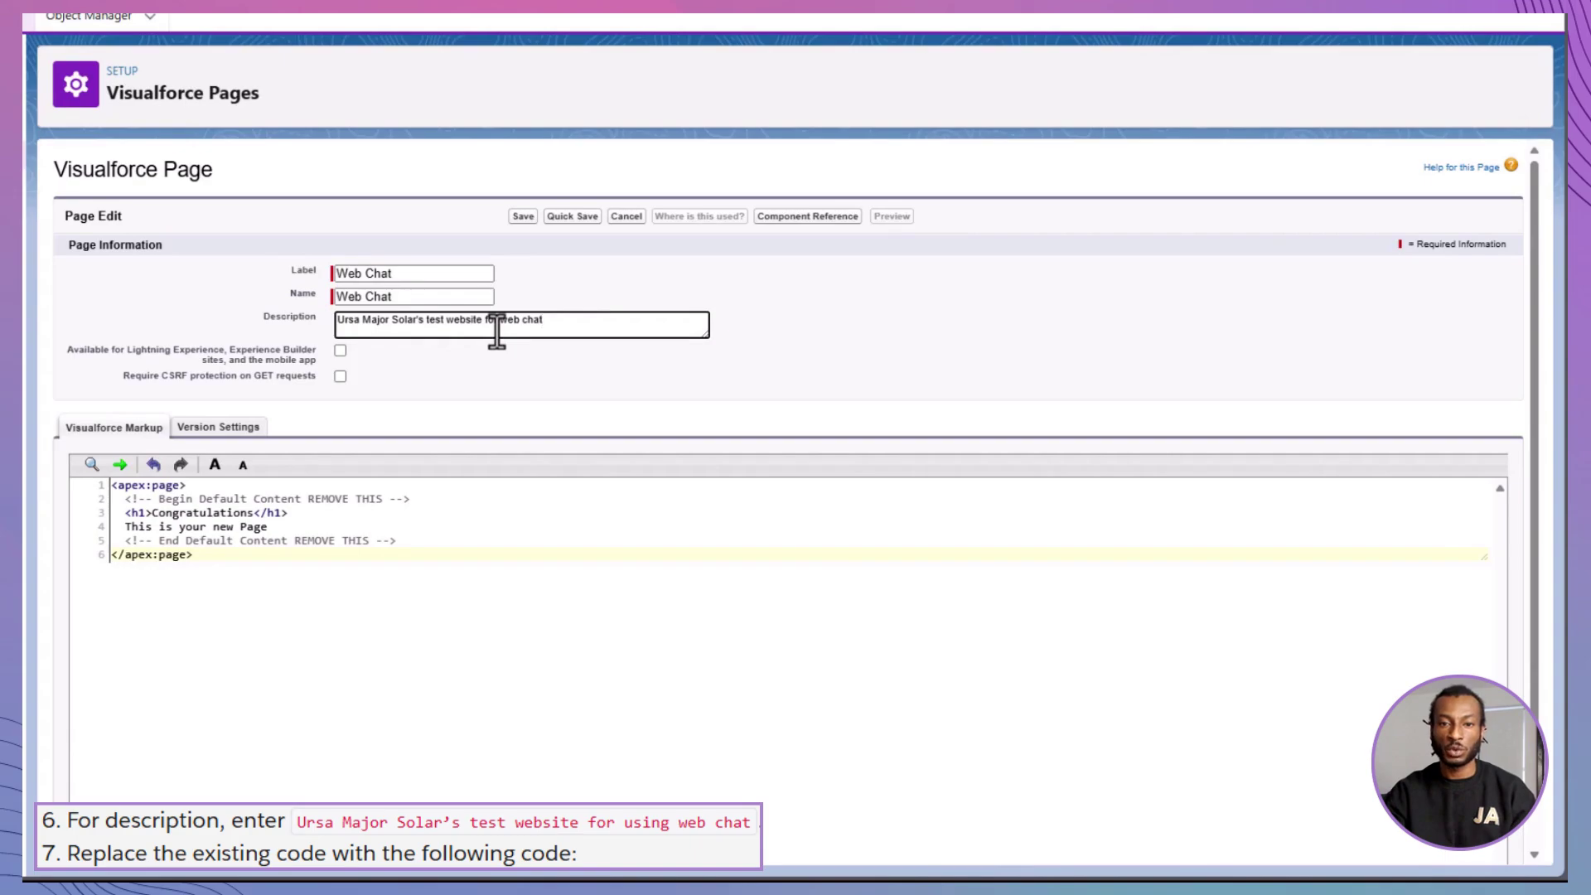
- Copy the whole chat snippet from the text editor
key(alt+Tab)
scroll(1280, 294, up, 10)
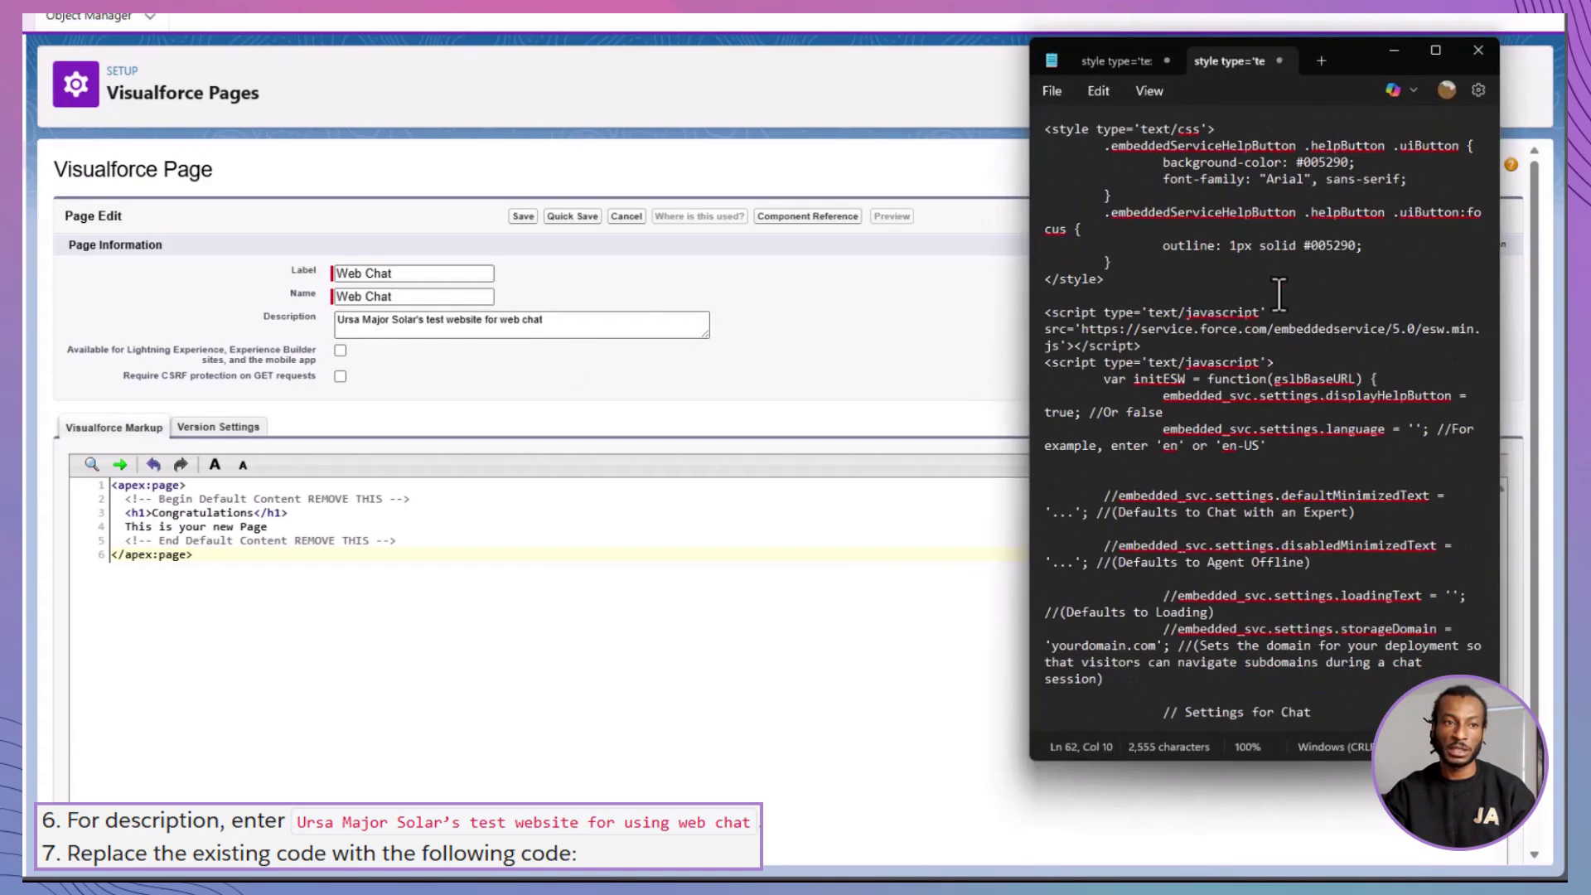
key(ctrl+a)
key(ctrl+c)
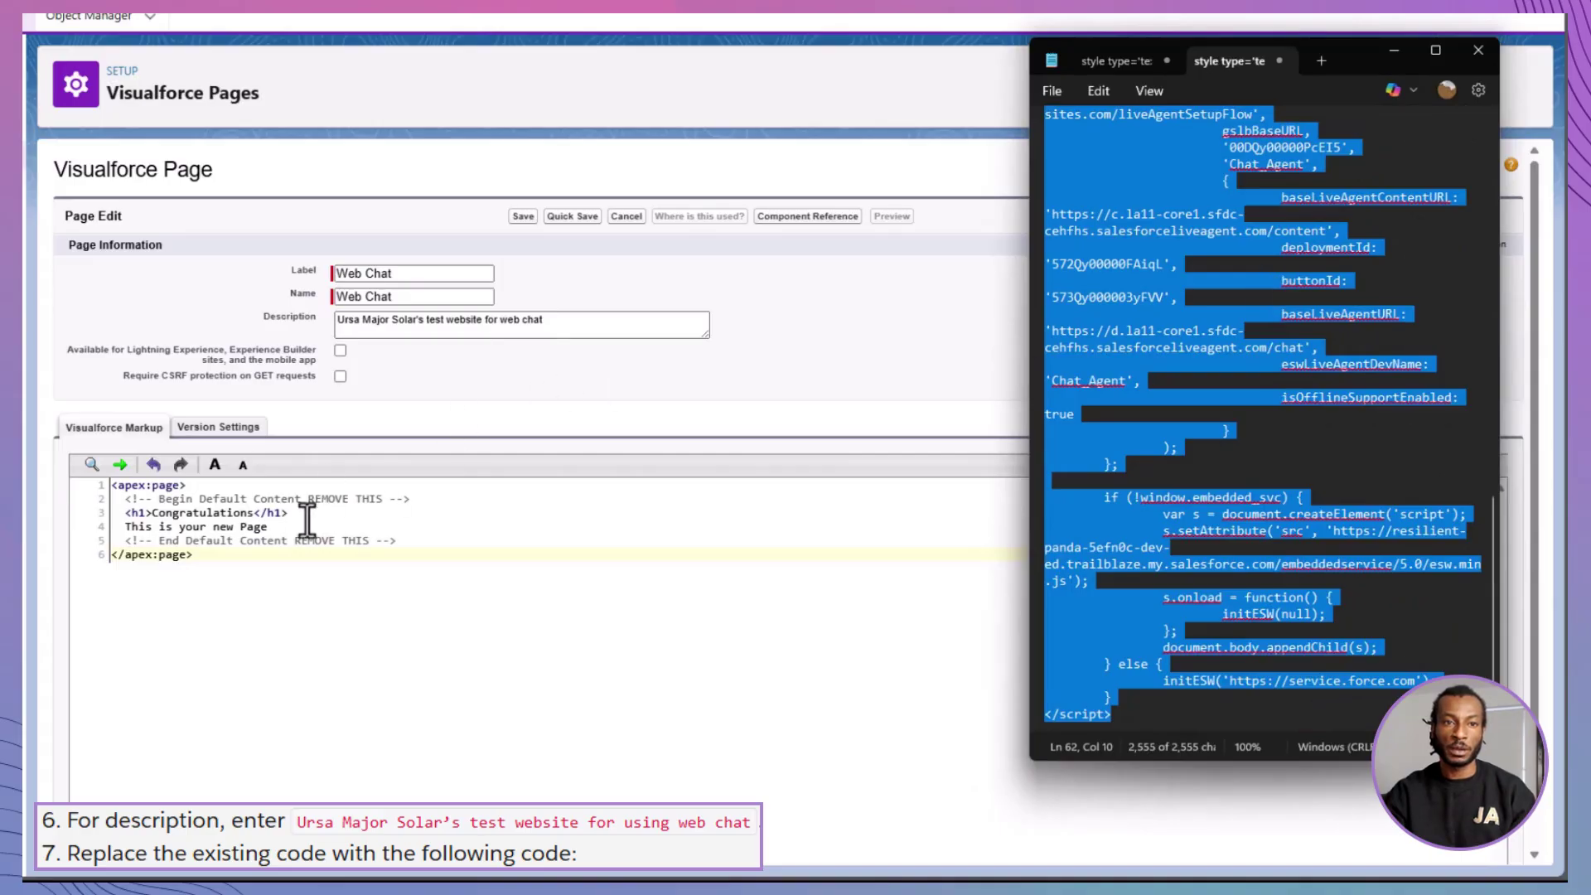
- Replace the default markup on lines 2–5 with the chat snippet and save the page
click(307, 520)
click(114, 498)
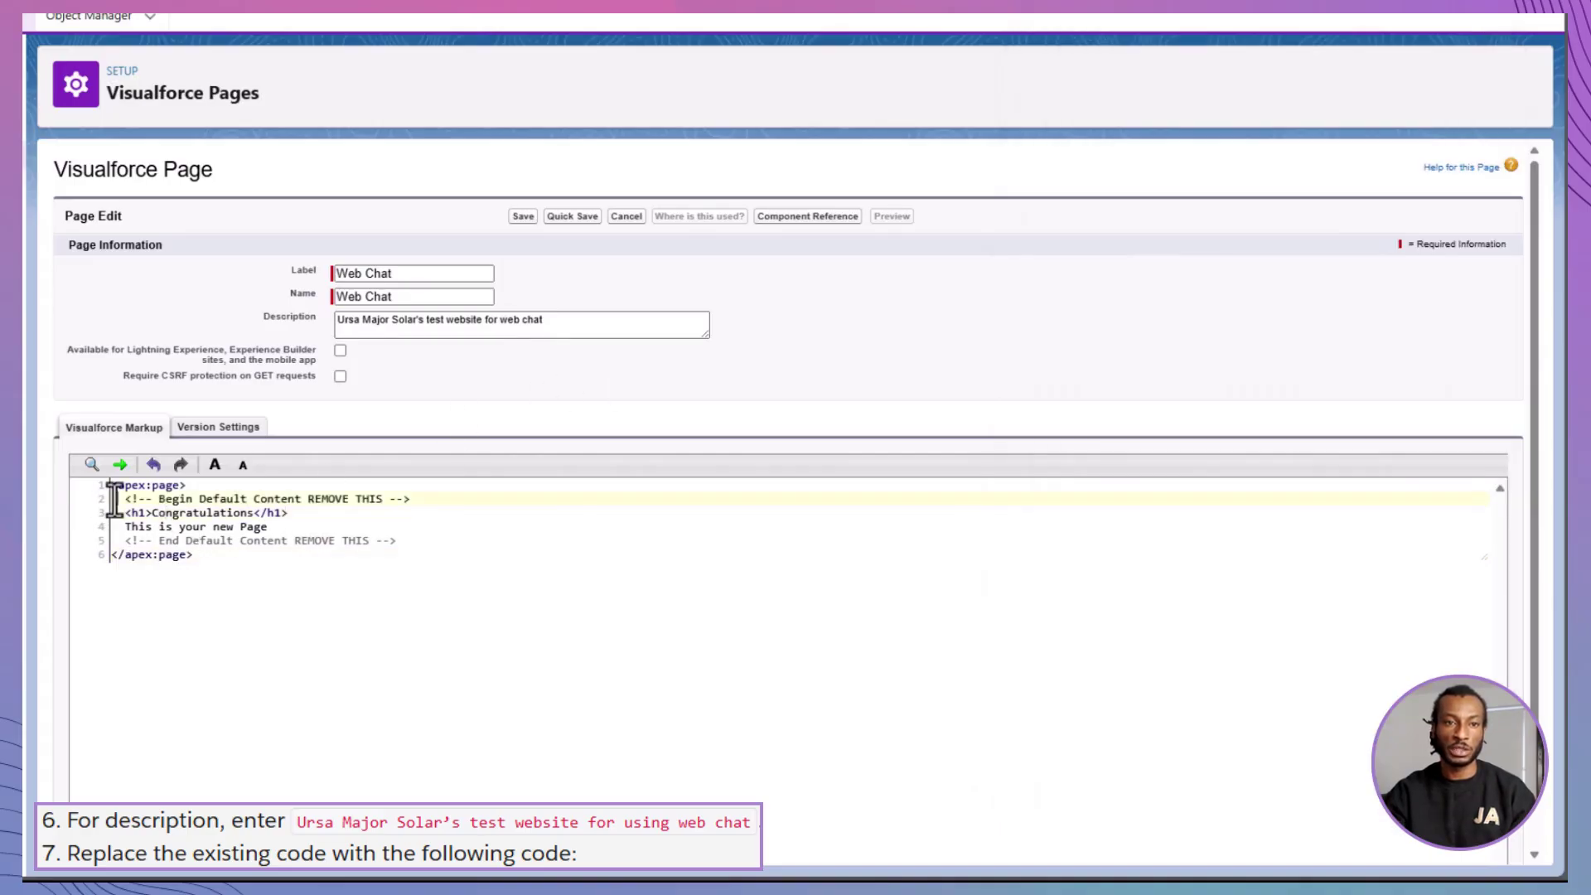
drag(114, 497, 436, 543)
key(ctrl+v)
scroll(400, 667, up, 10)
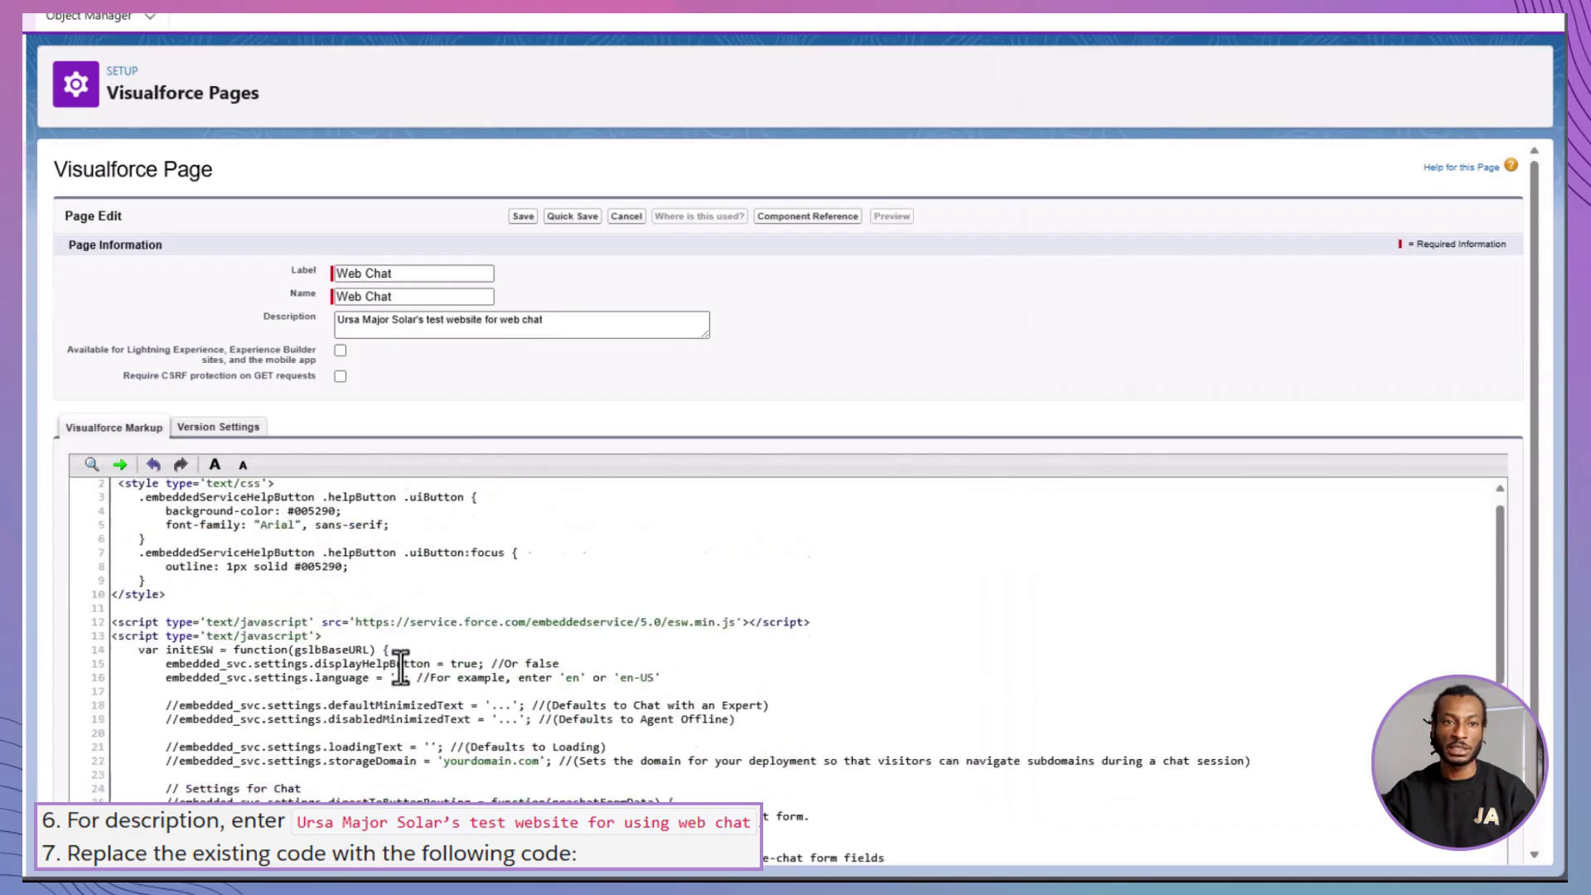
scroll(400, 667, down, 8)
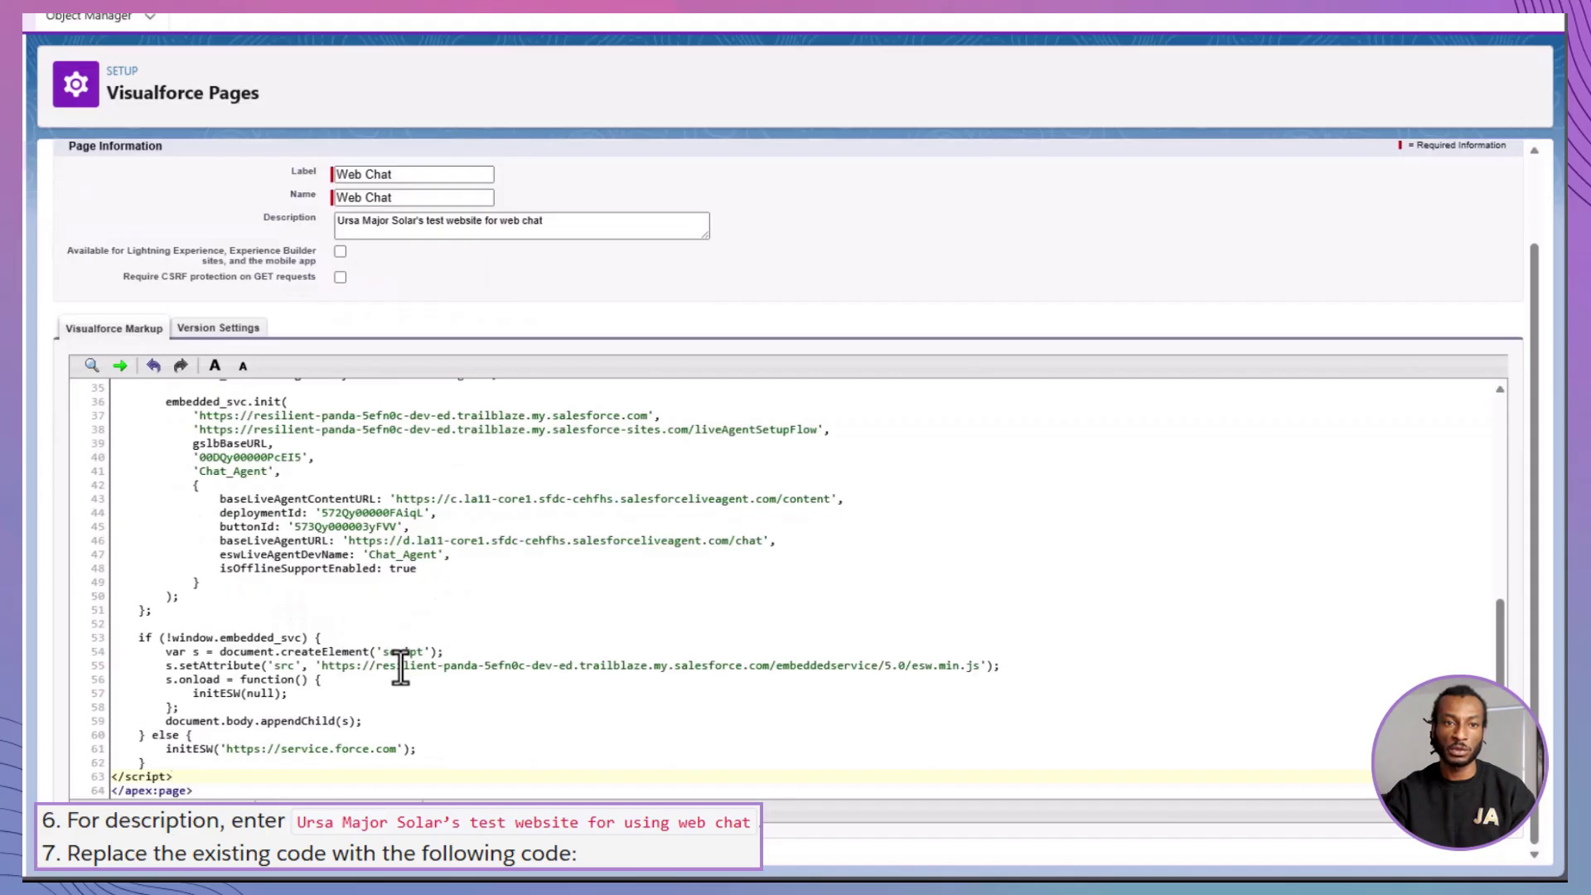
scroll(401, 663, up, 6)
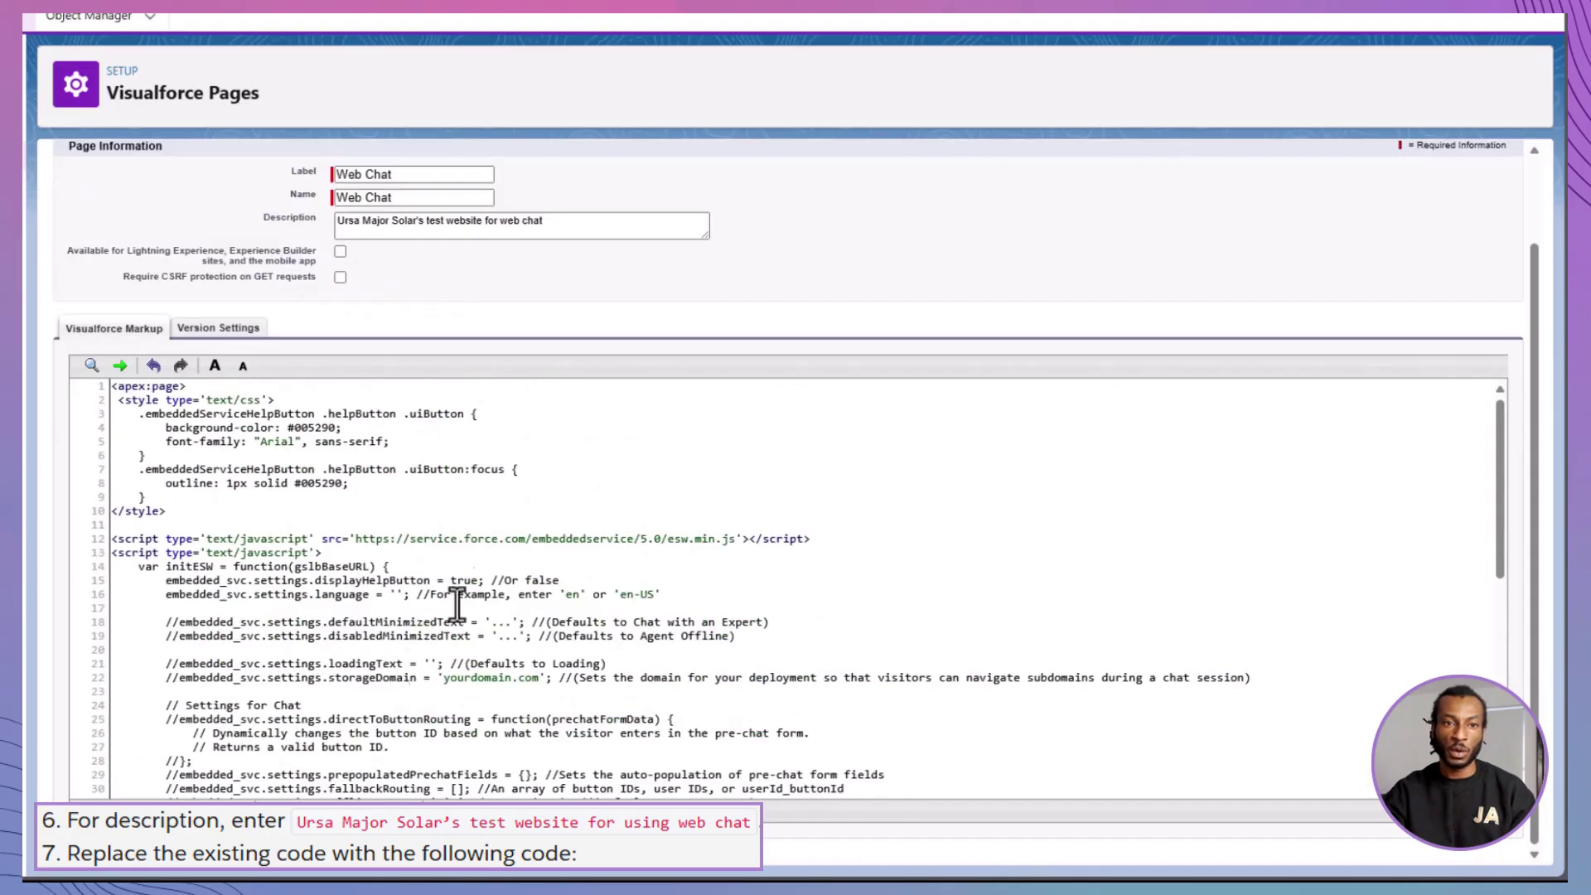
scroll(457, 607, up, 3)
click(520, 217)
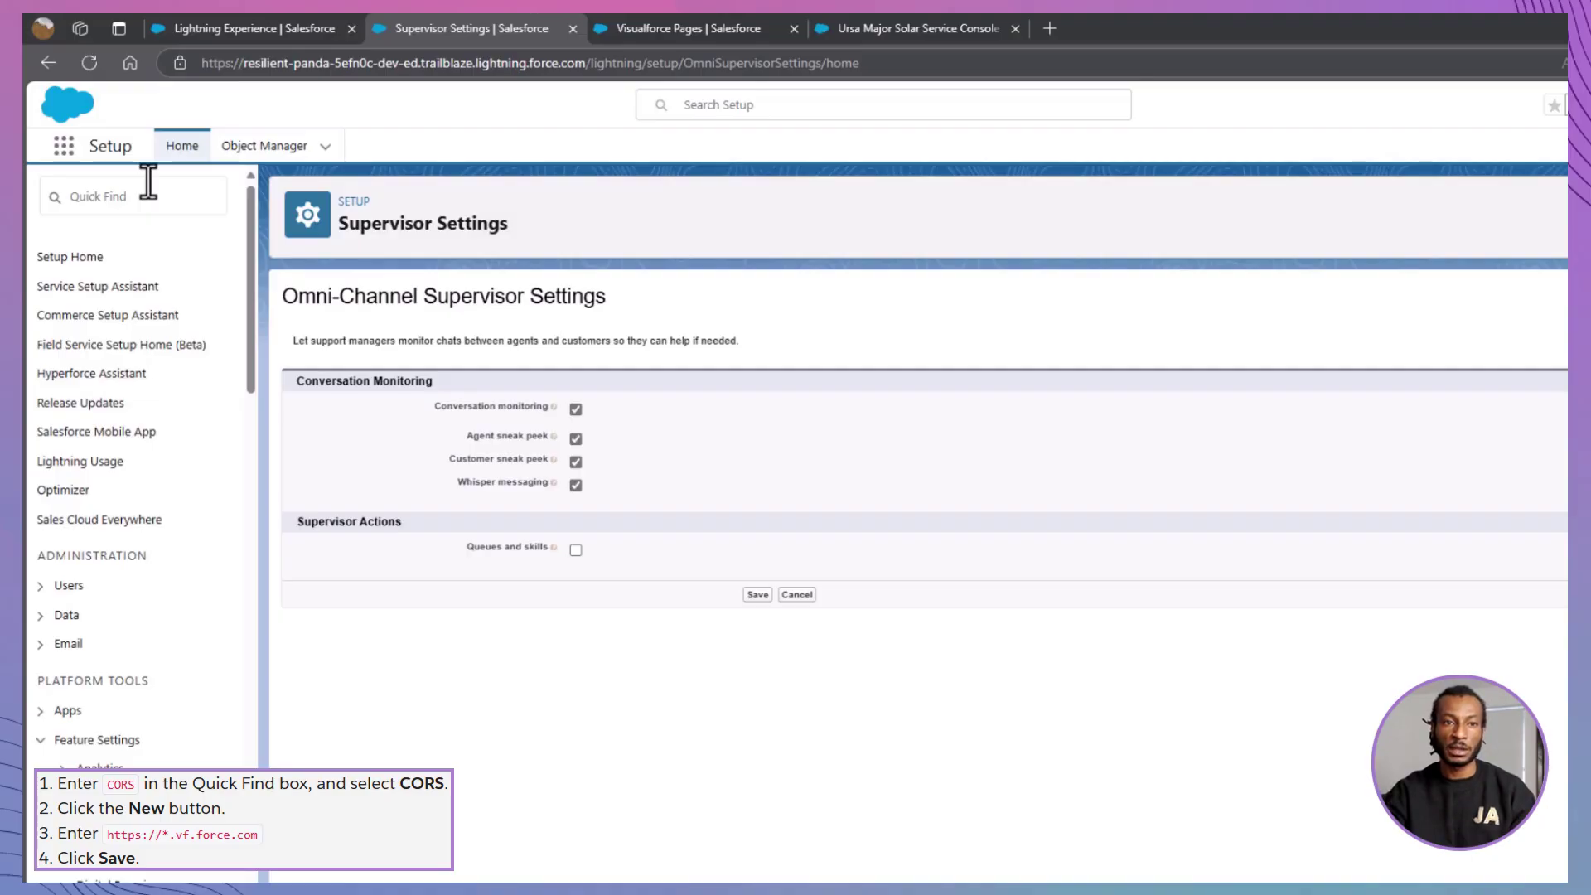
click(148, 181)
text(COR)
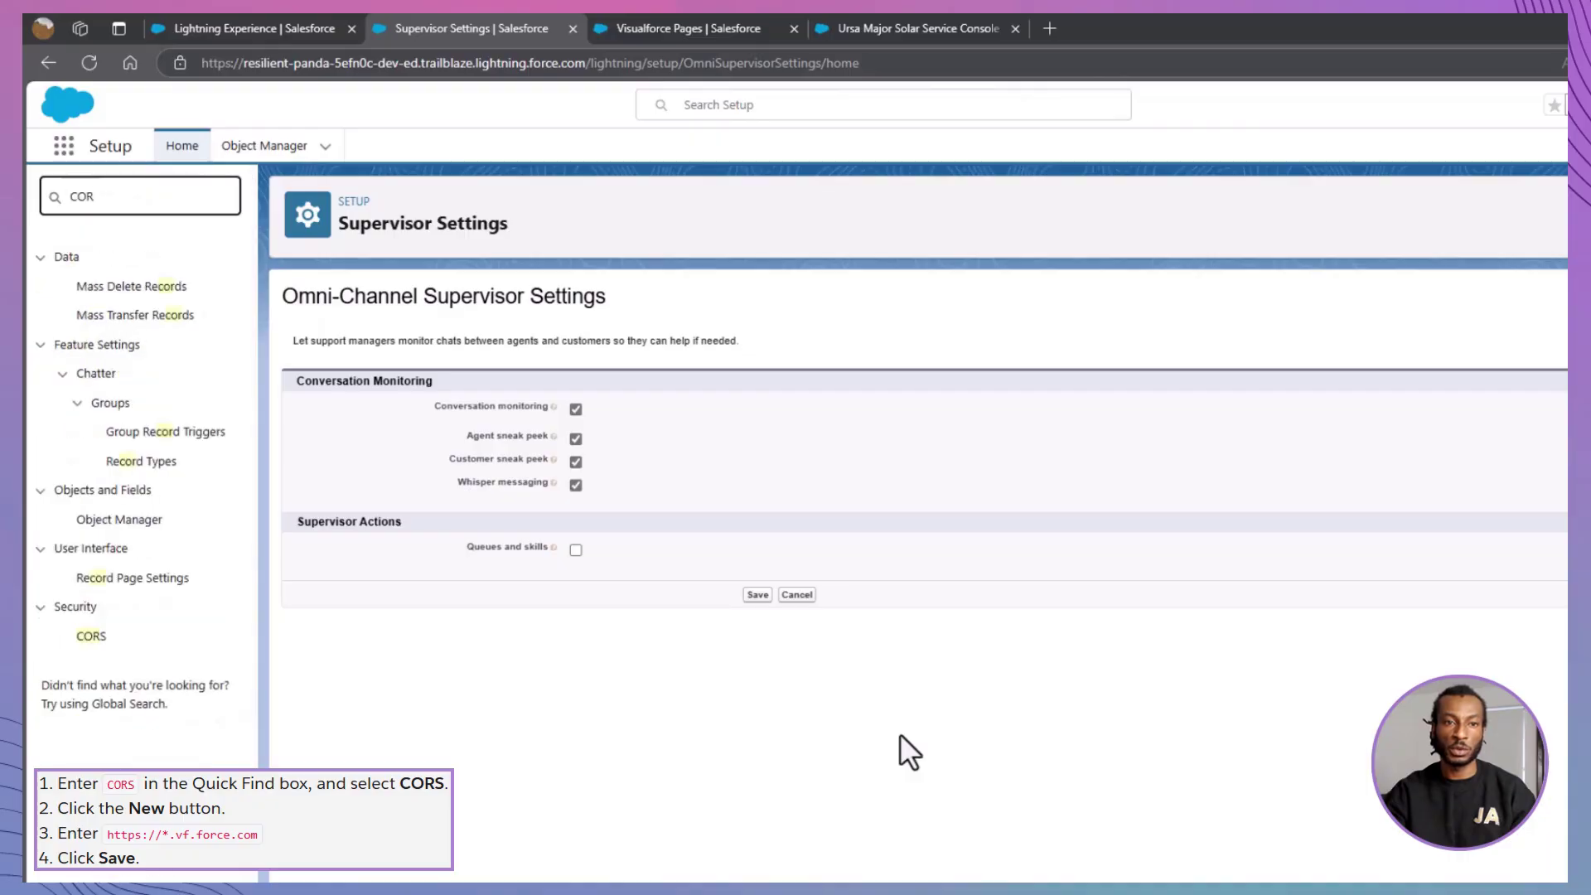
text(S)
click(92, 290)
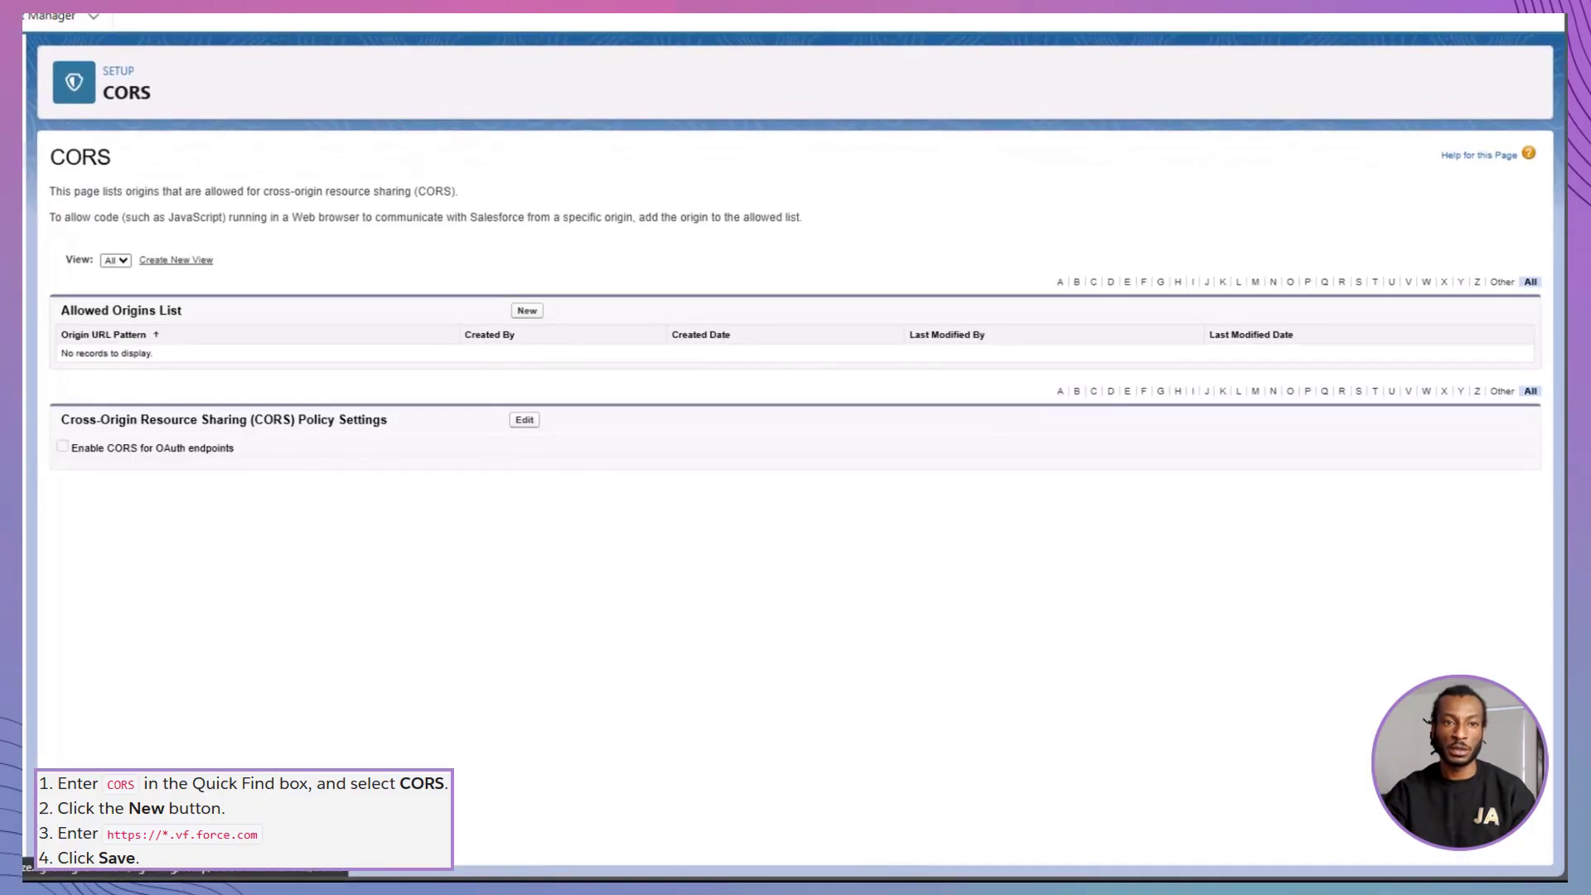
click(527, 311)
text(ht)
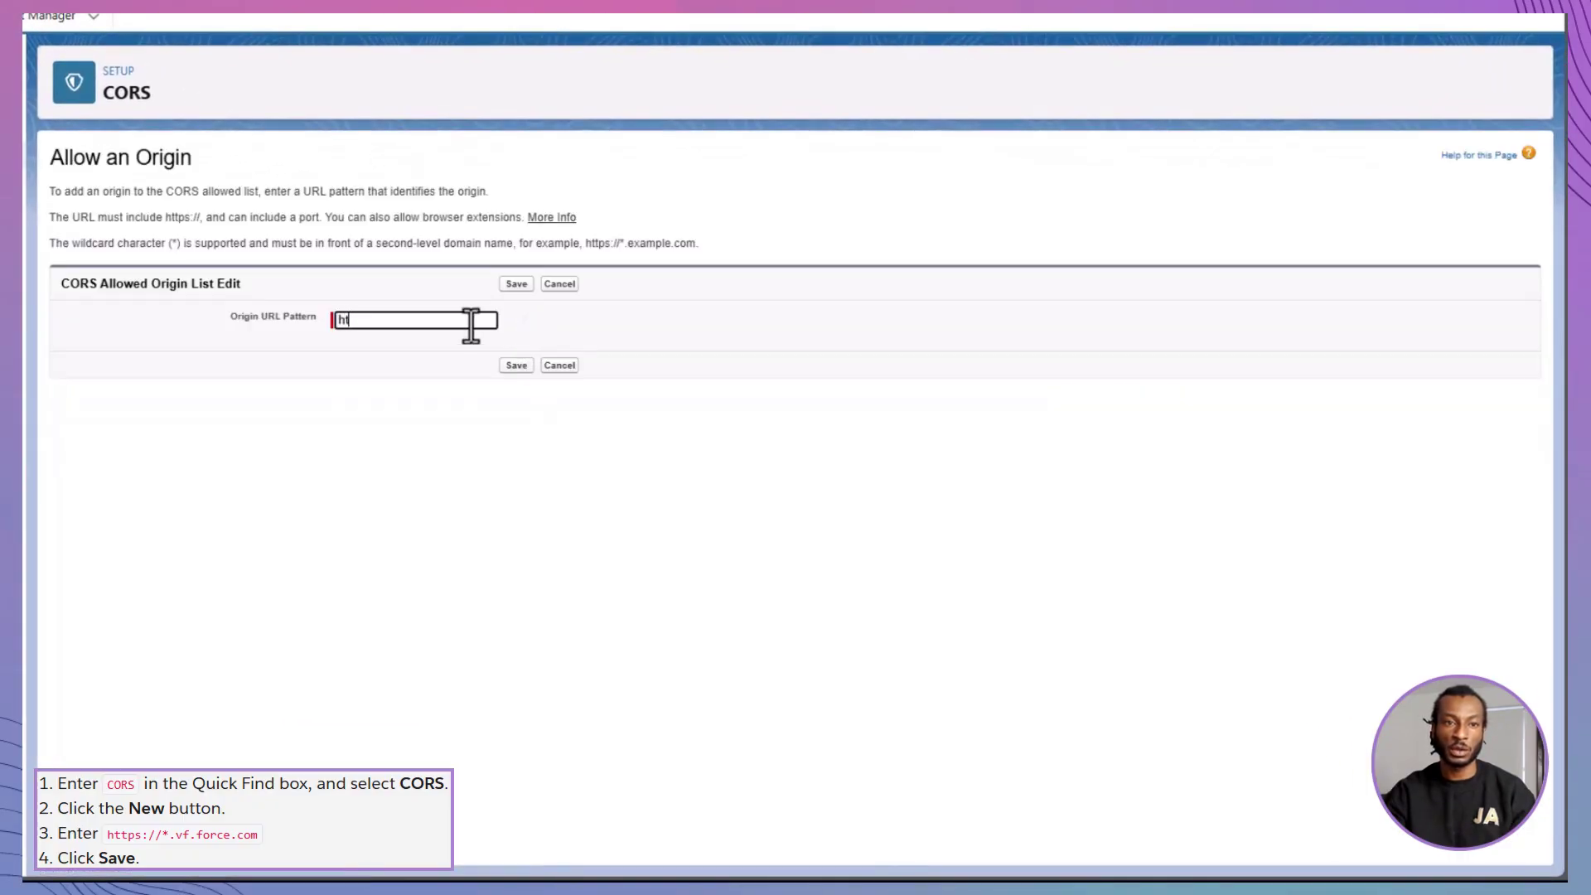
text(tps://*.vf.force)
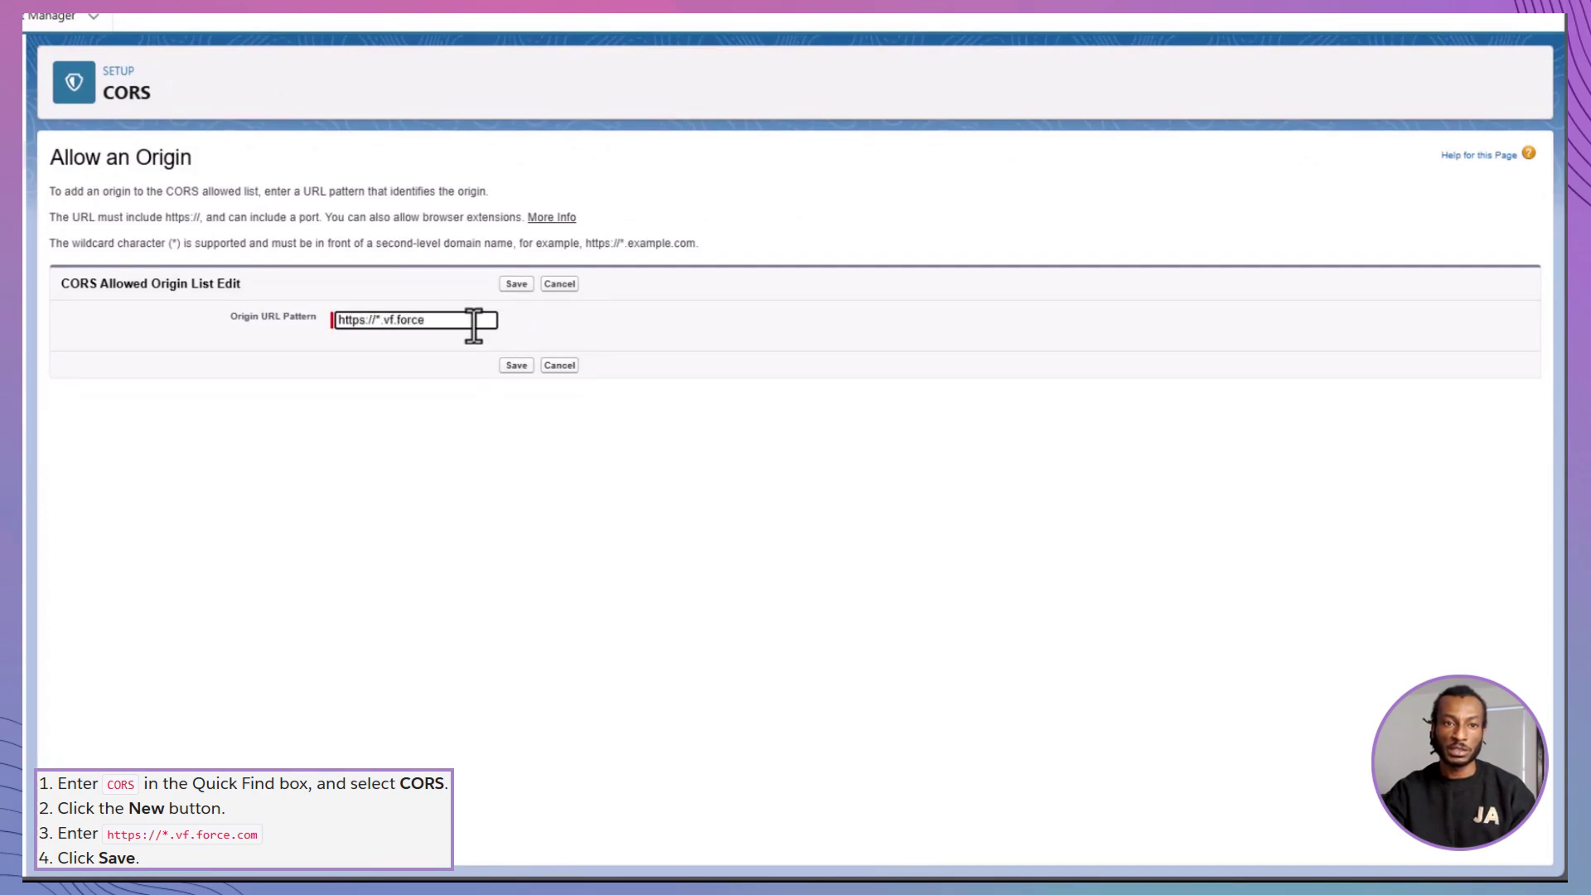
text(.com)
click(516, 365)
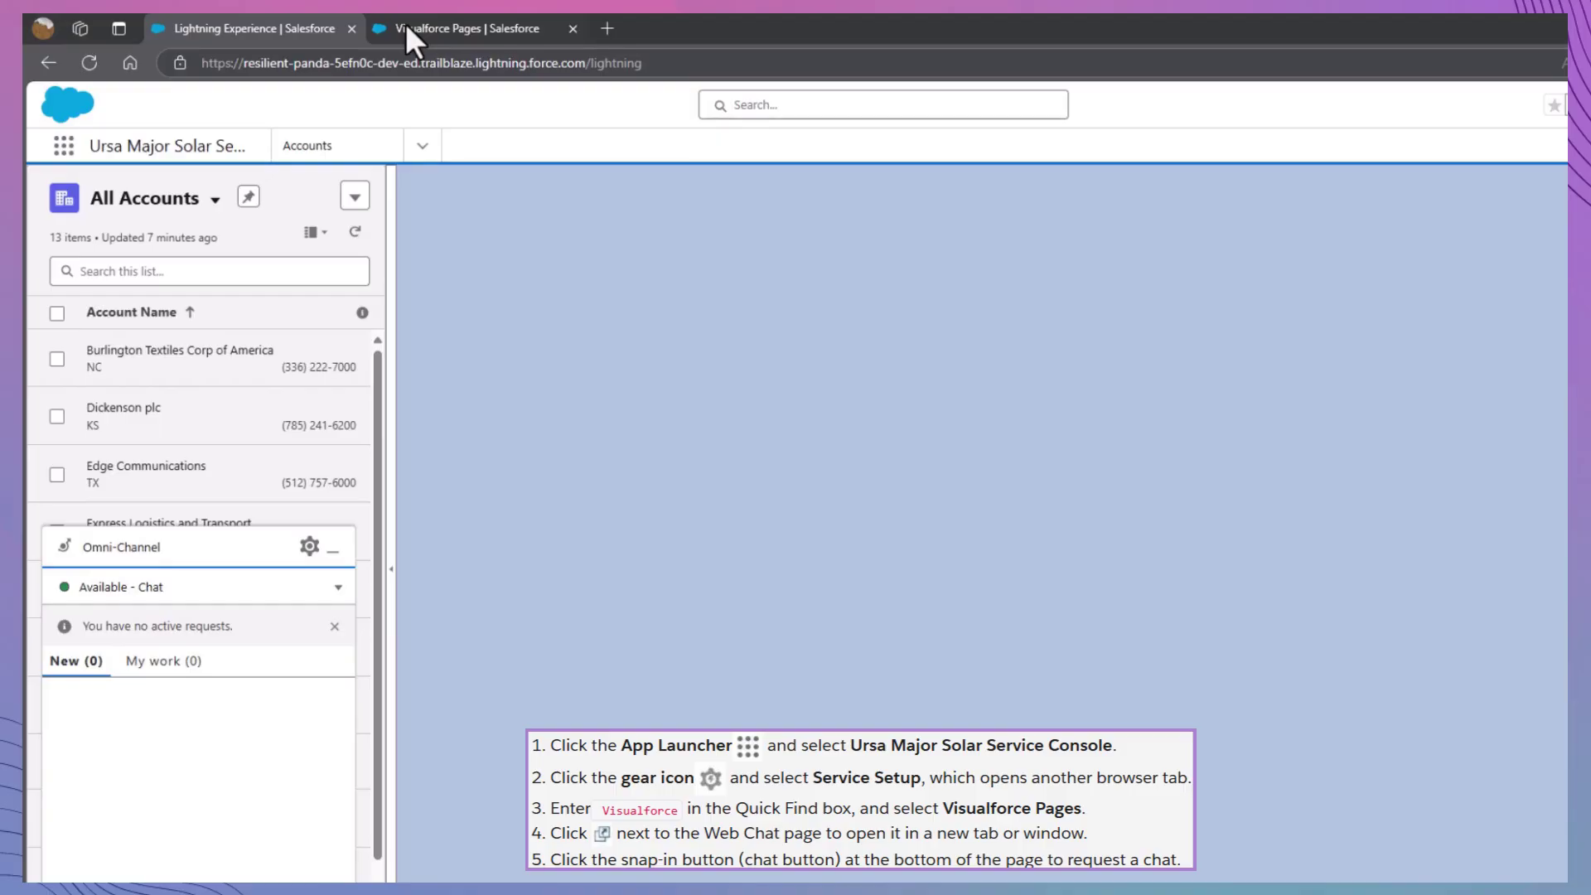
- Launch the Web Chat Visualforce page and start a chat with the customer's first and last name
click(406, 23)
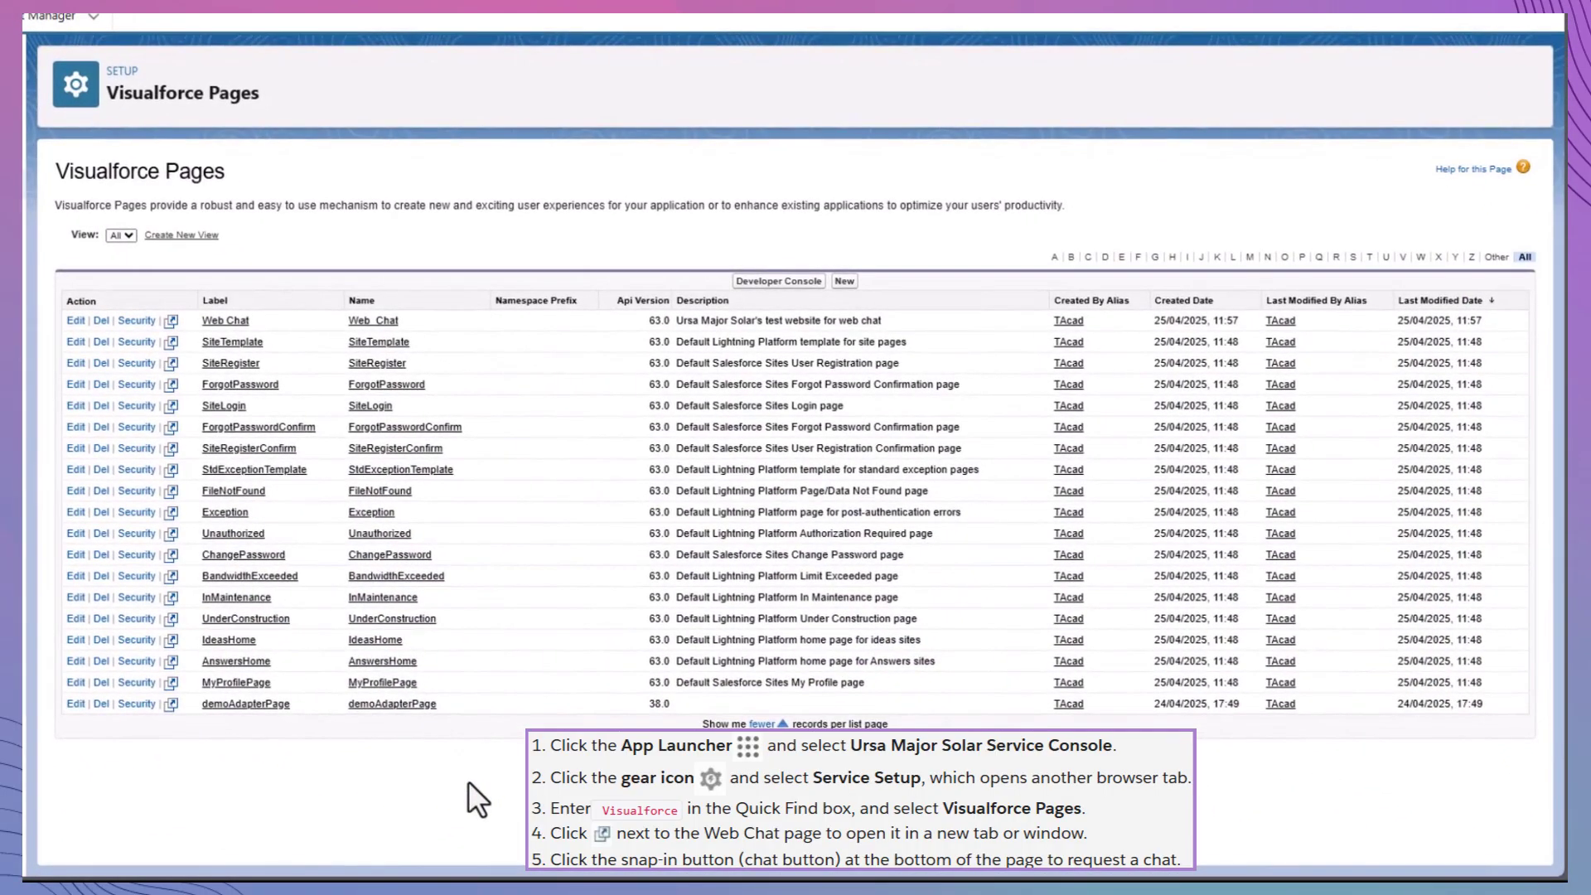
click(171, 321)
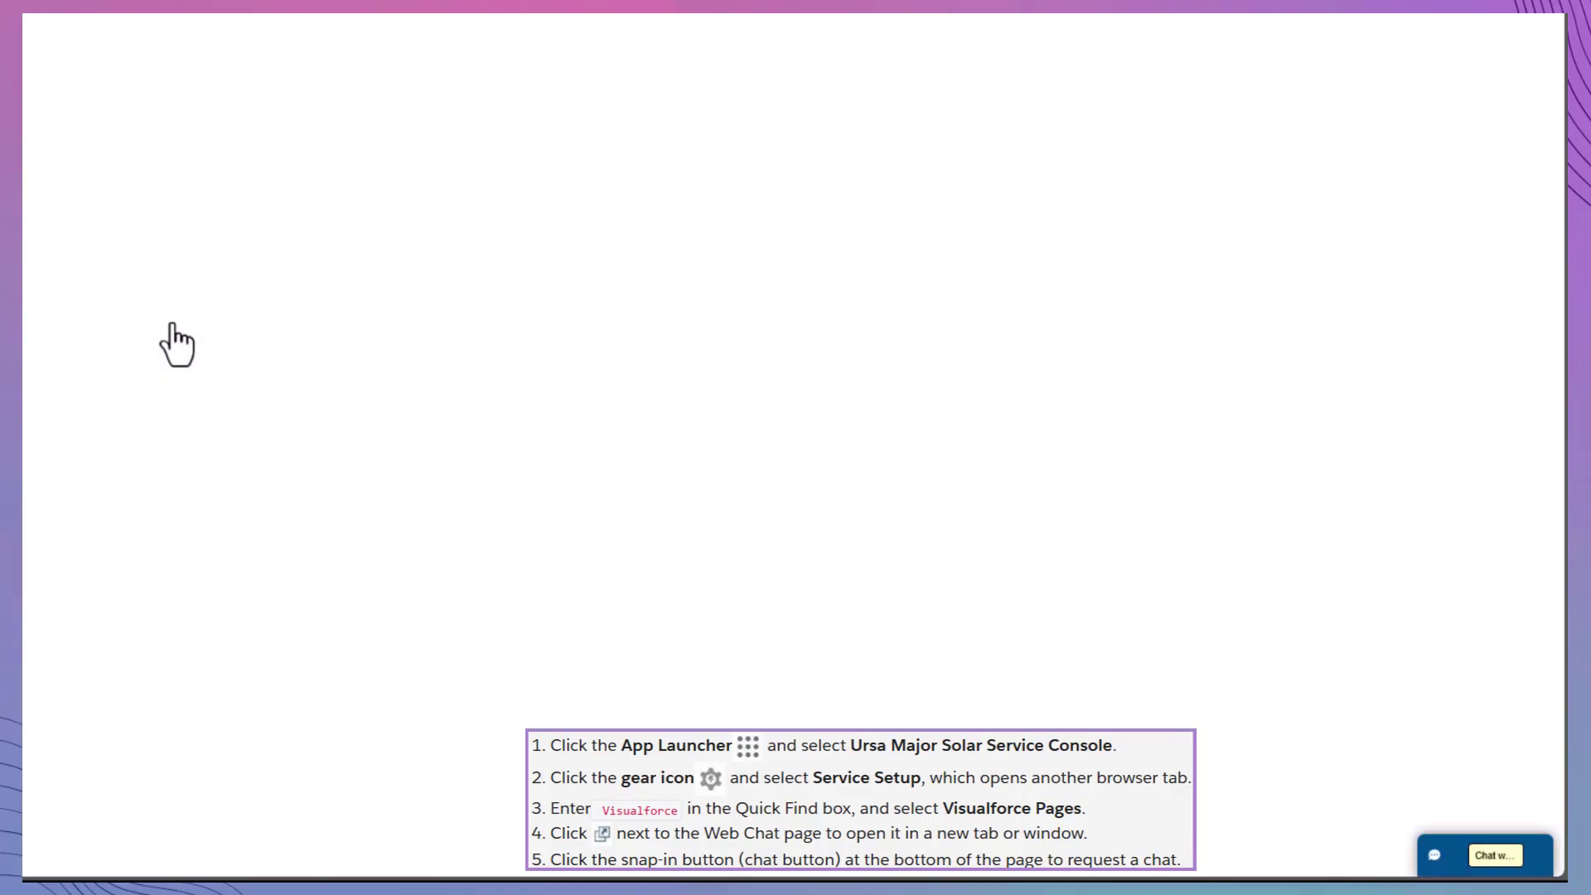
click(1442, 862)
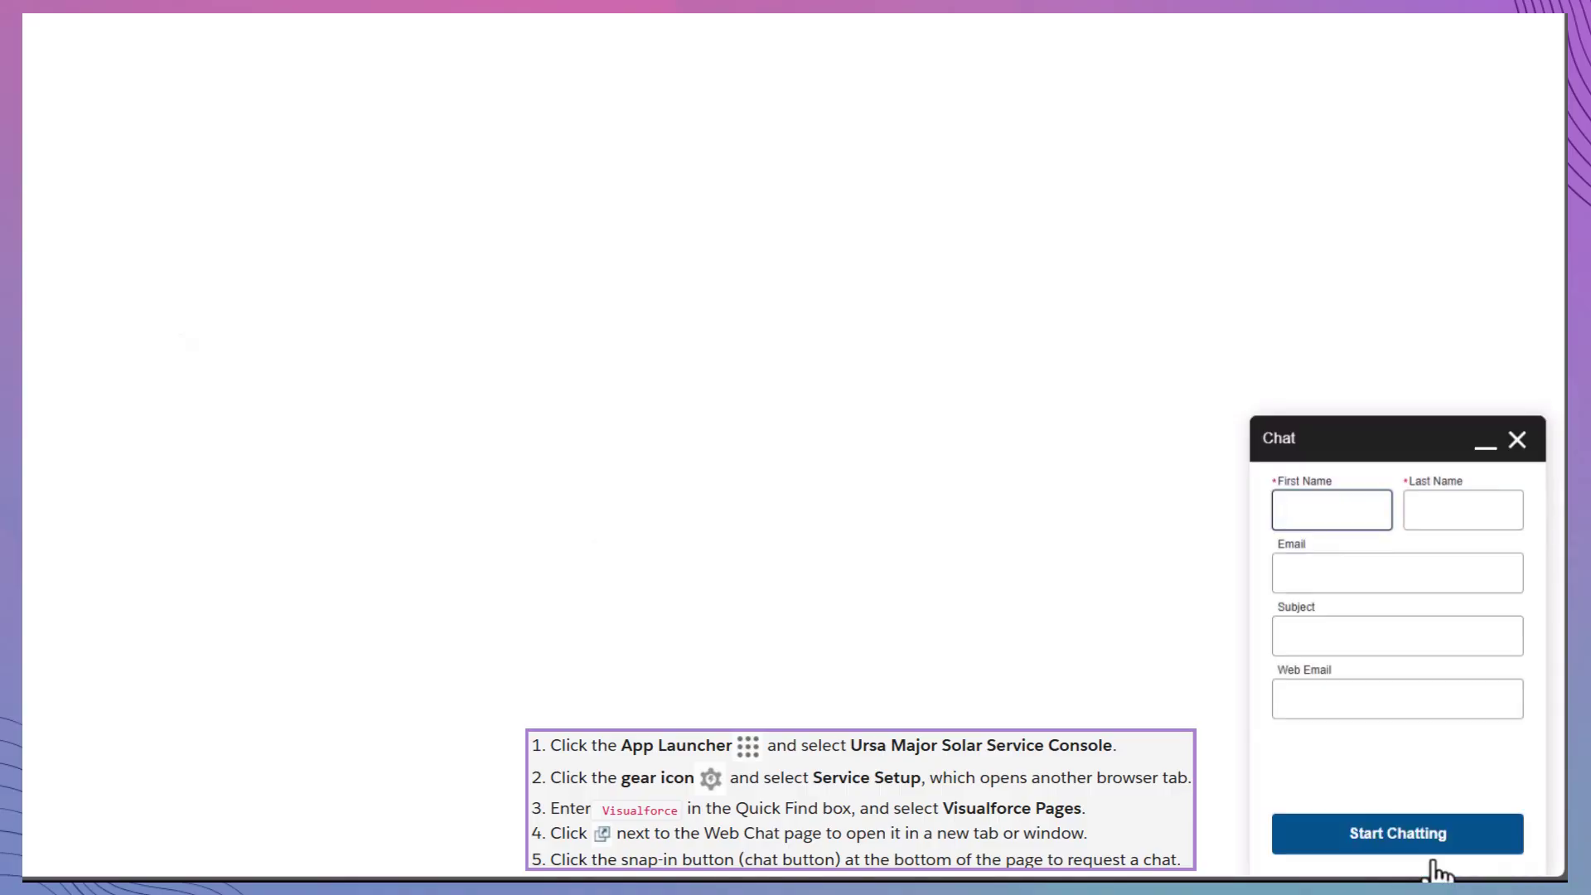
text(Jack)
key(Tab)
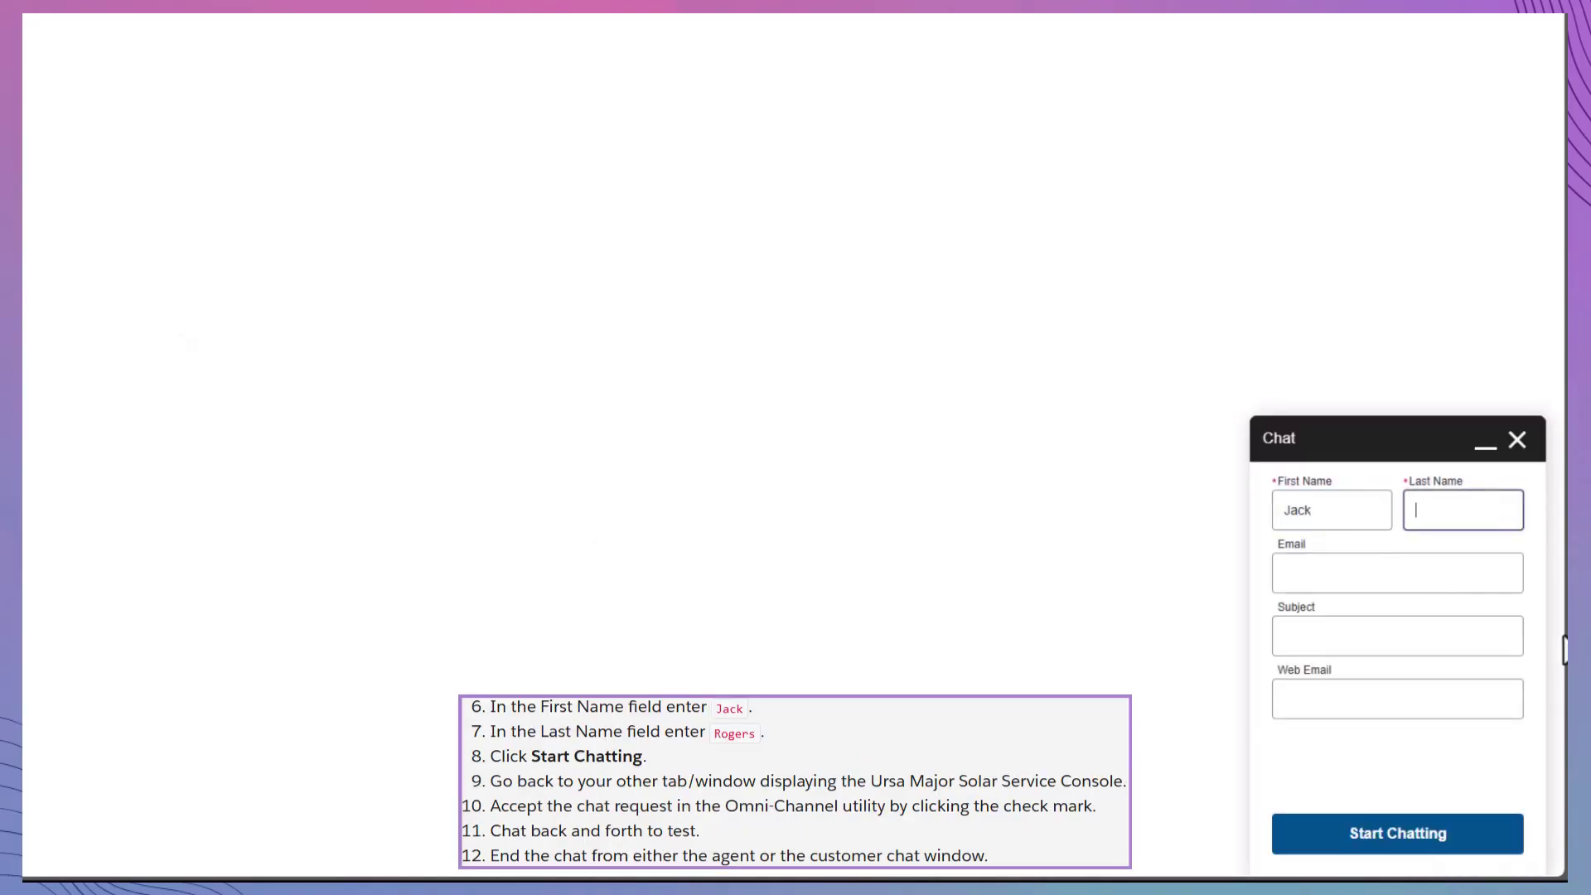
text(Rogers)
click(1450, 837)
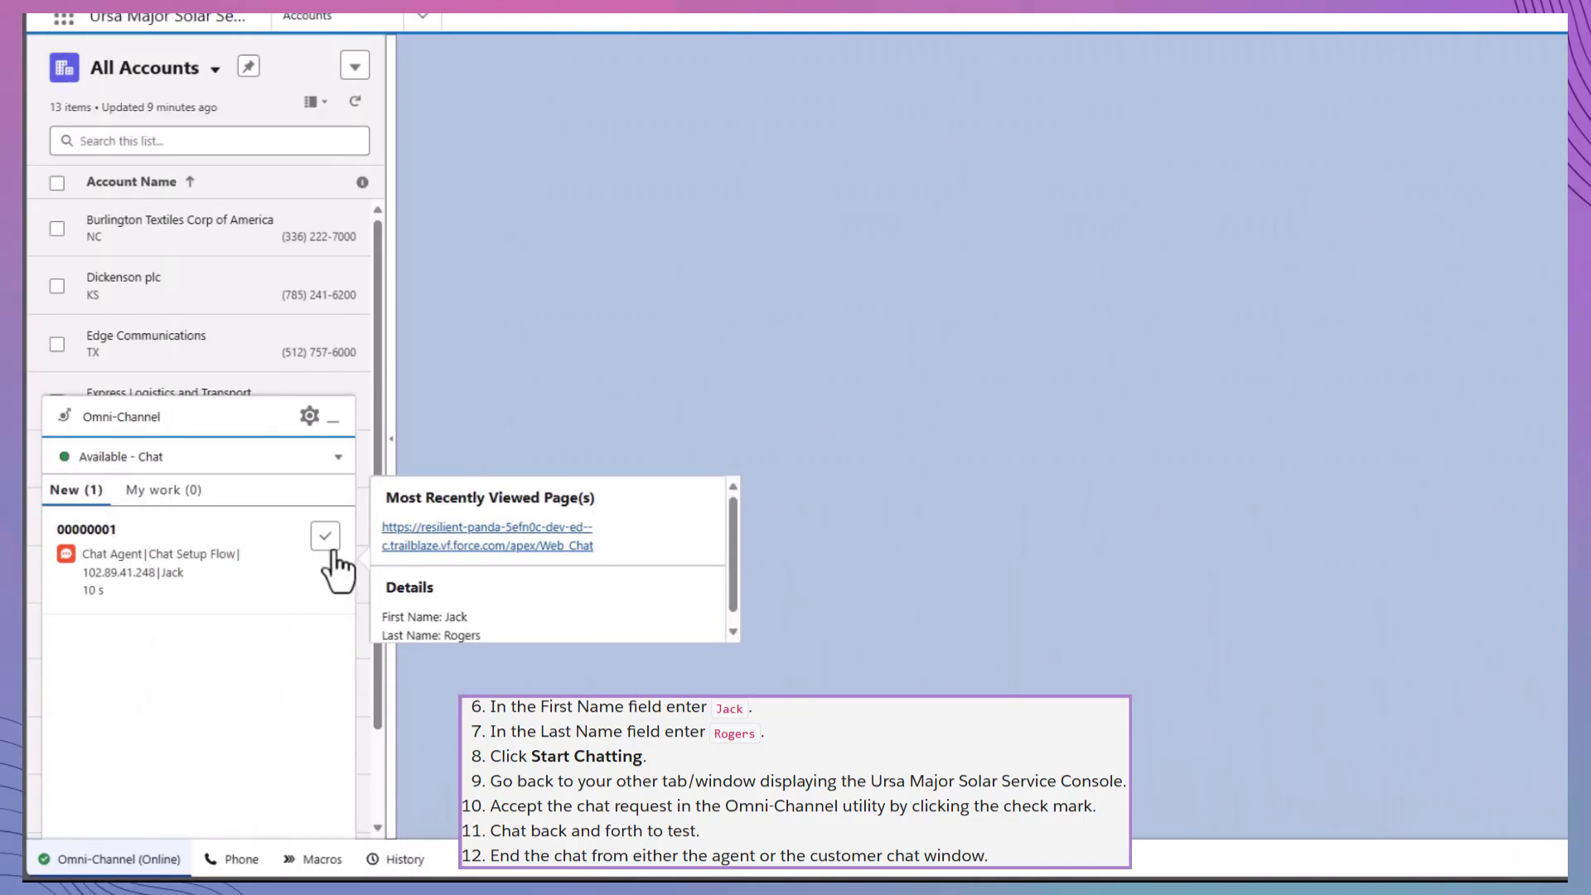
- Accept the chat, send 'Hi! How can I help you?', reply 'Hello, testing the console is all', then end it
click(325, 536)
click(582, 598)
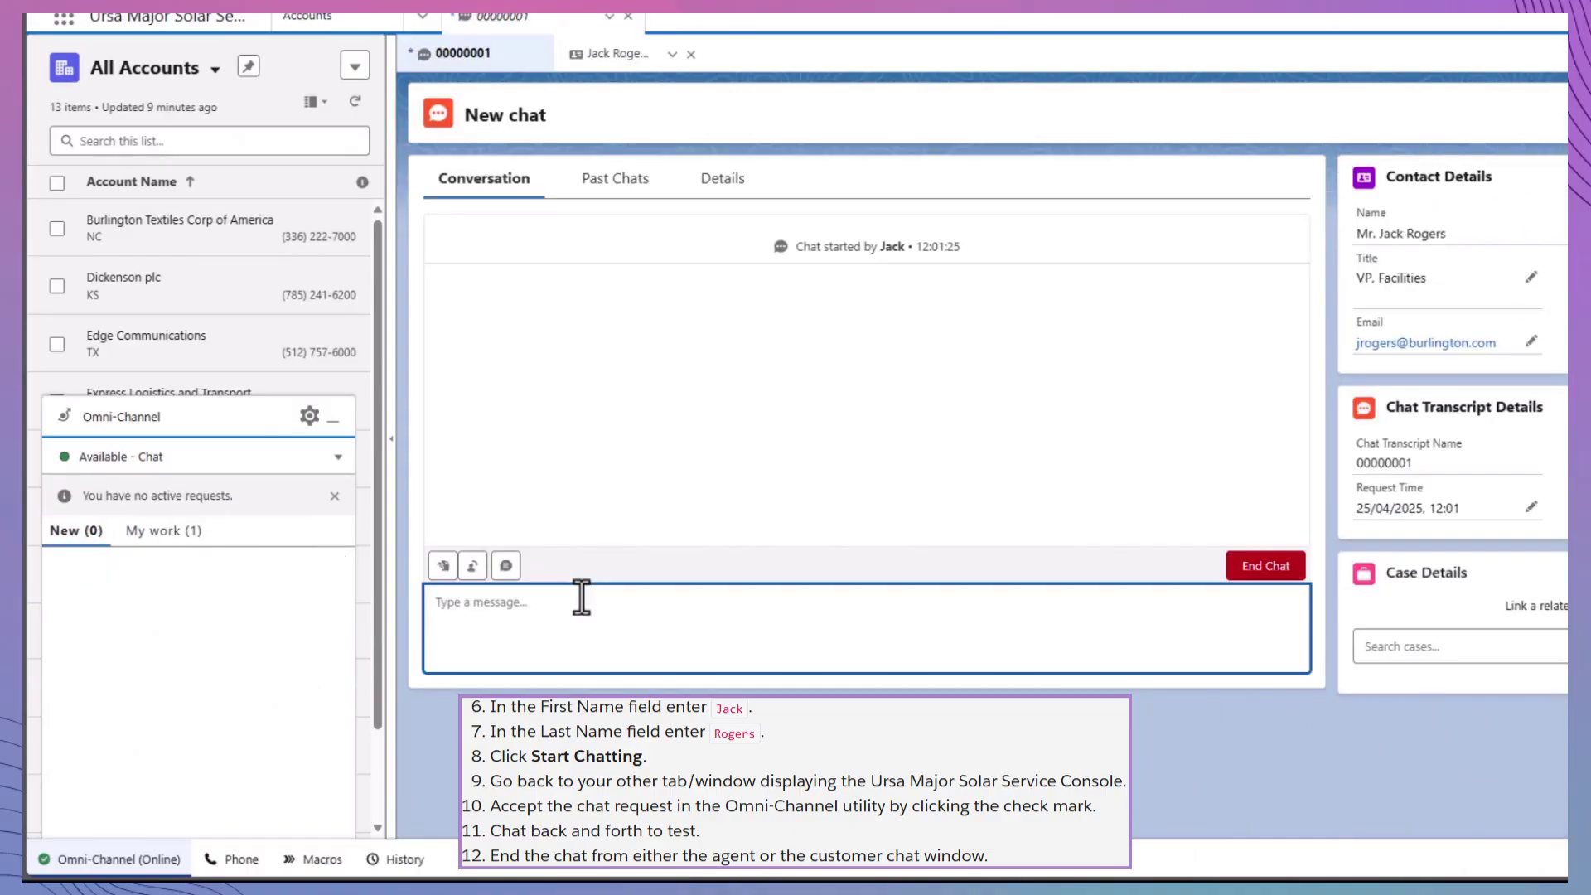
text(Hi! How )
text(can I help you?)
key(Return)
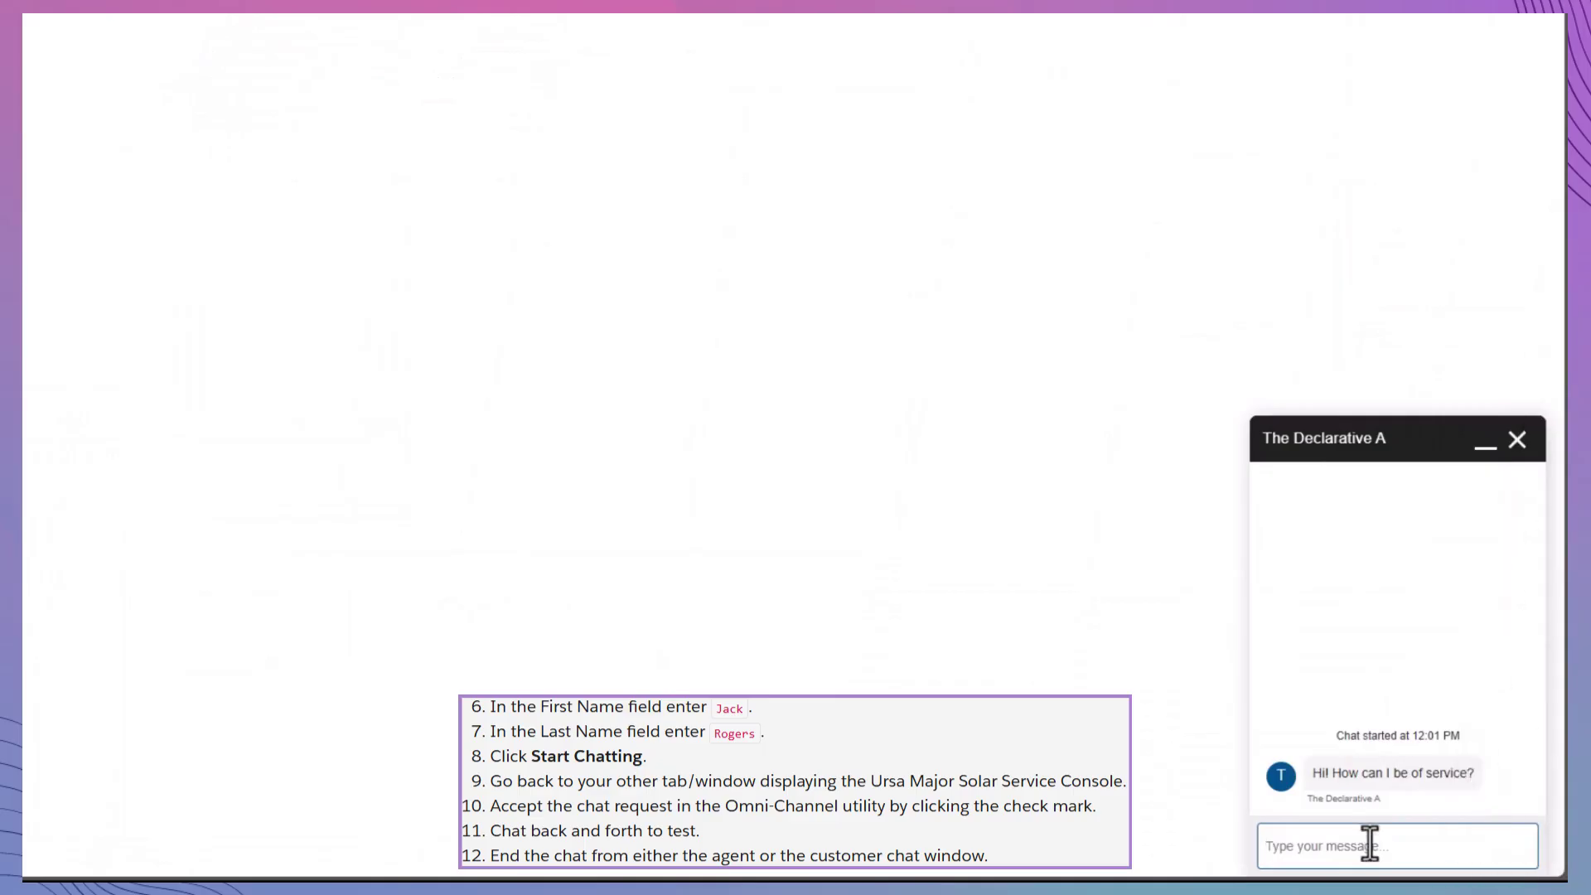
text(Hello, testing the console is all)
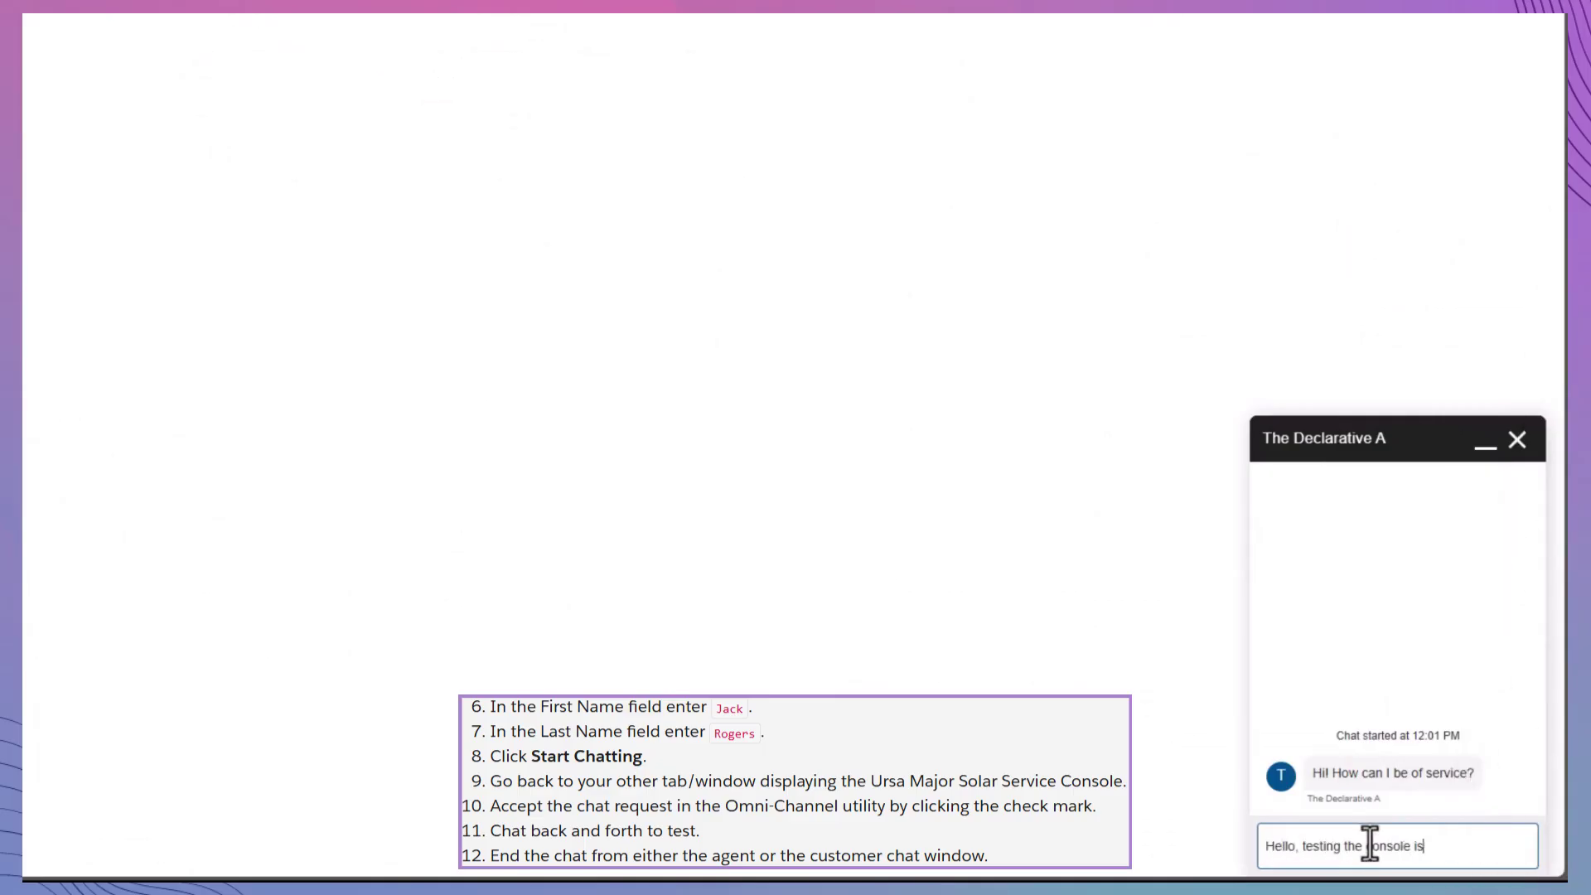
key(Return)
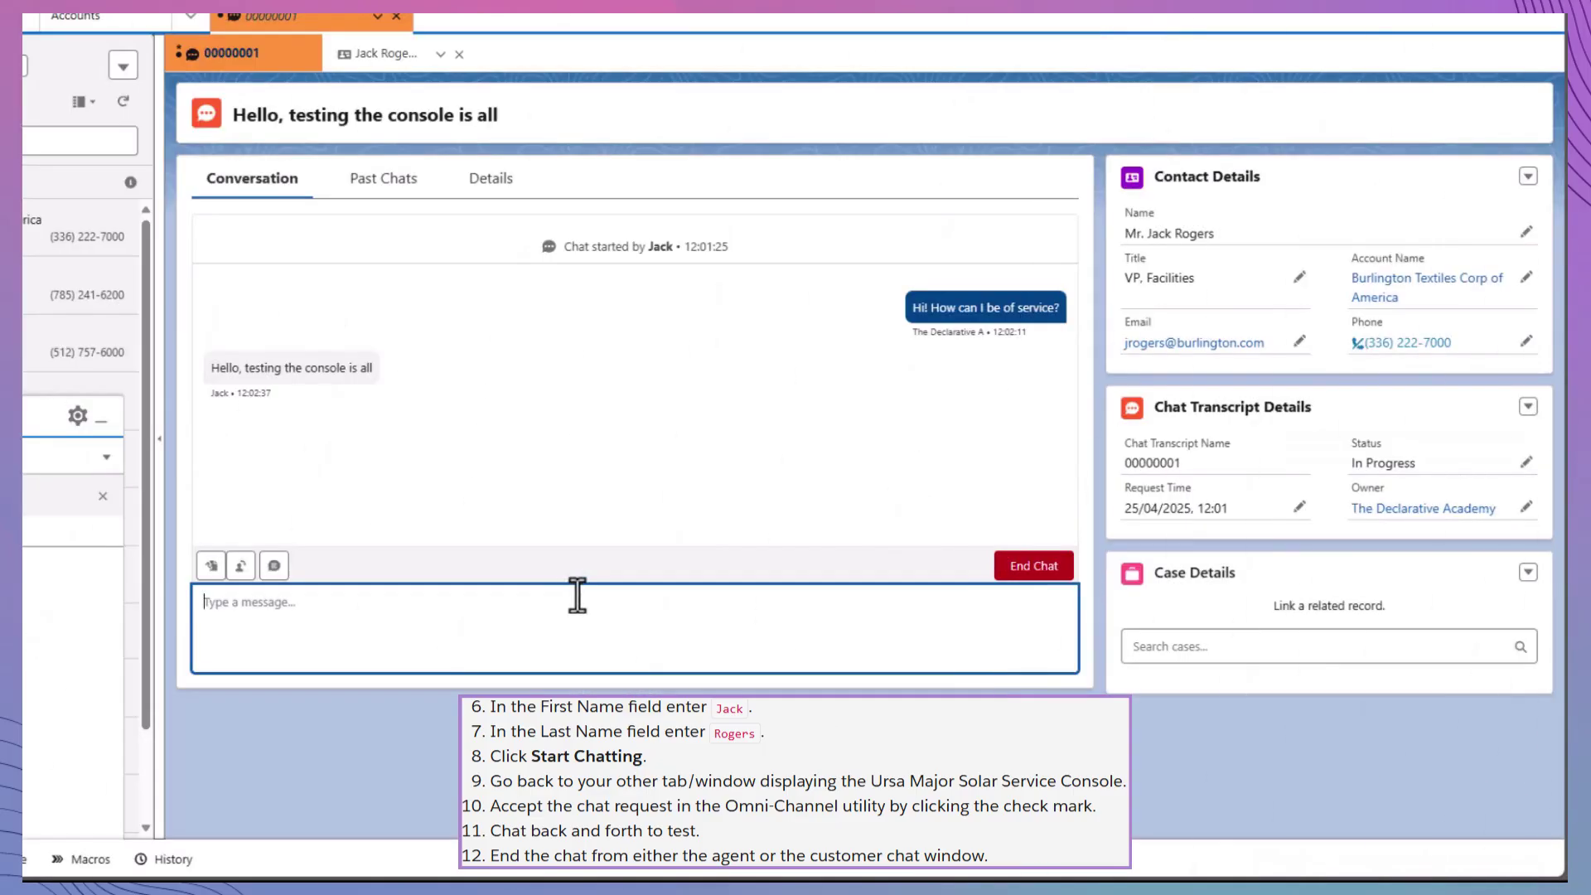
click(1007, 566)
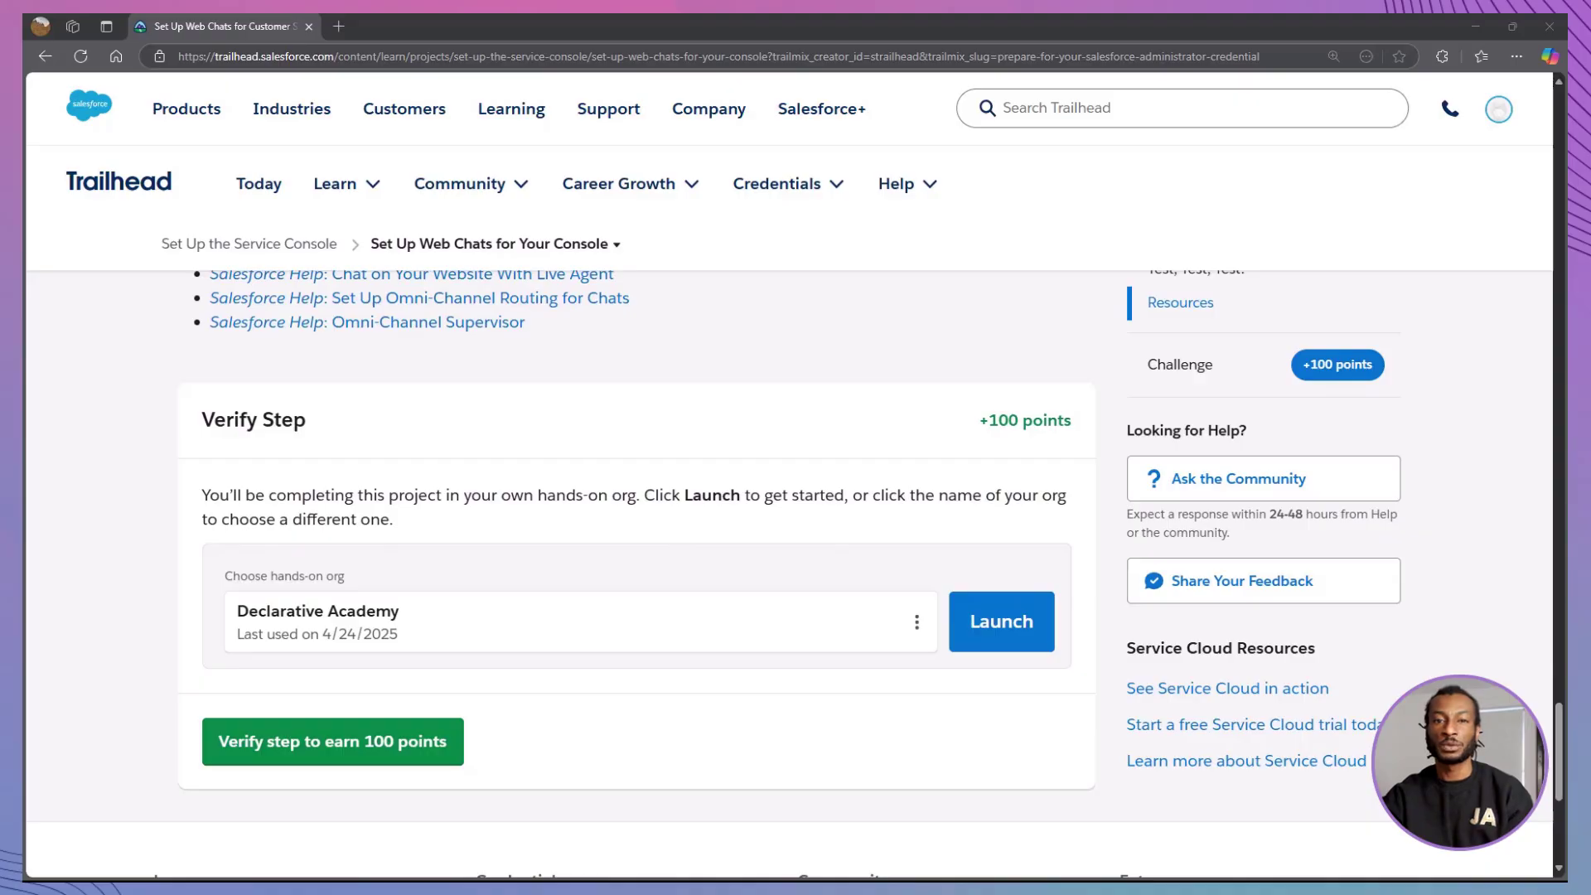
- Submit the web chat step for verification to earn 100 points
click(440, 760)
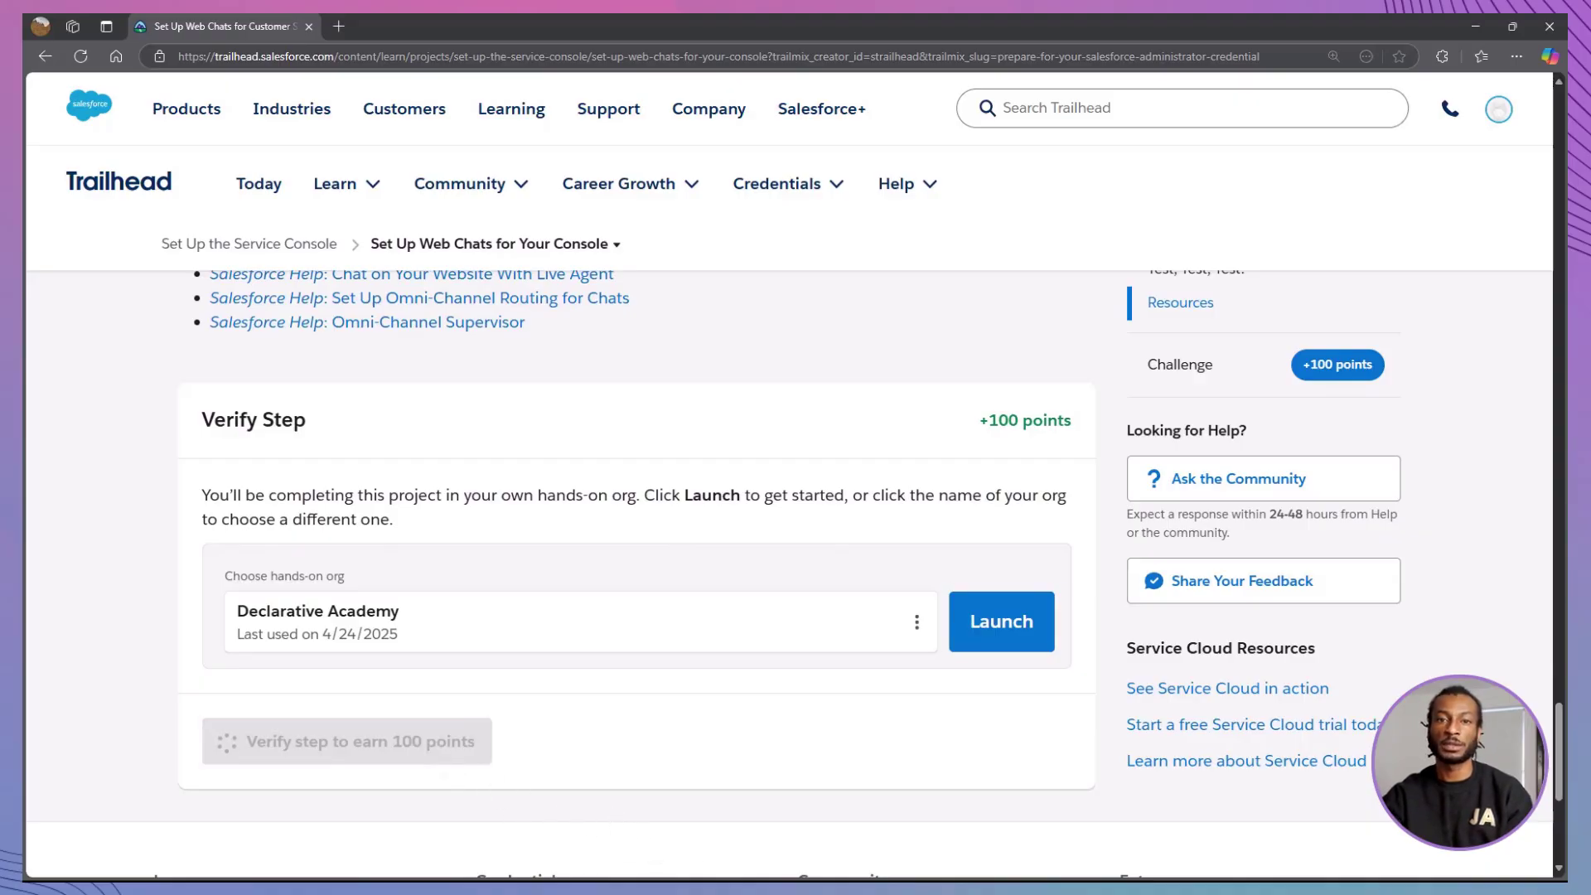